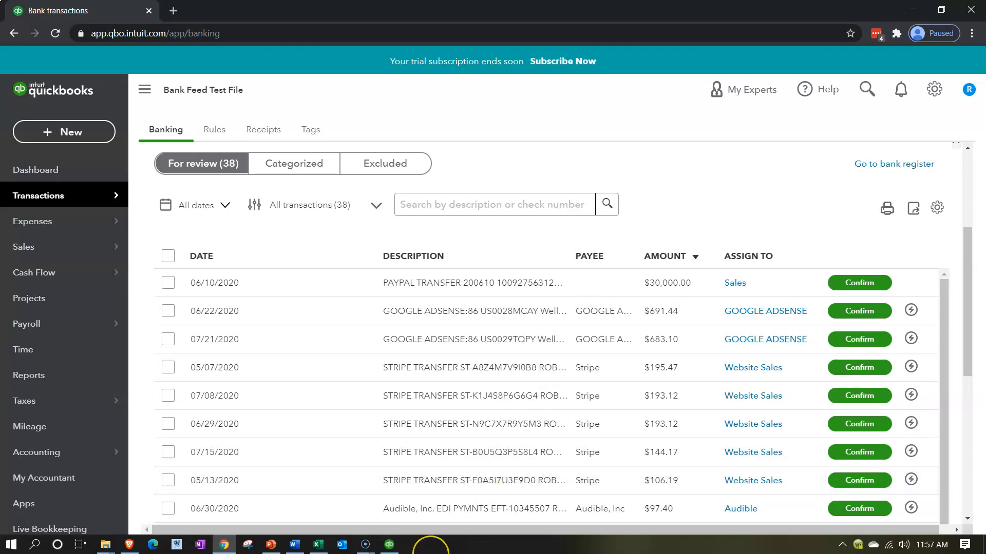
# Look over the sales and deposit workflow on the QuickBooks Desktop home page and return to QuickBooks Online in the browser.
pyautogui.click(400, 547)
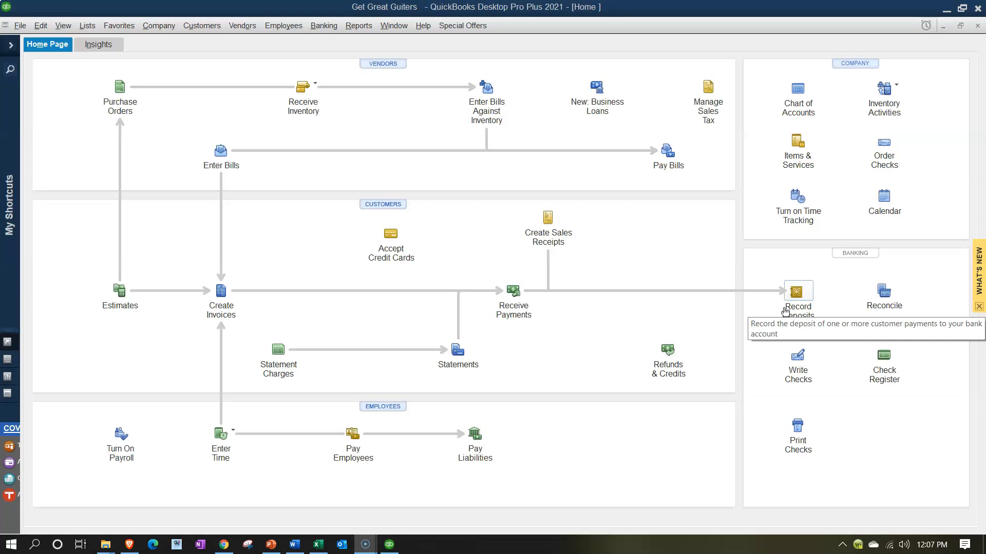
pyautogui.click(781, 323)
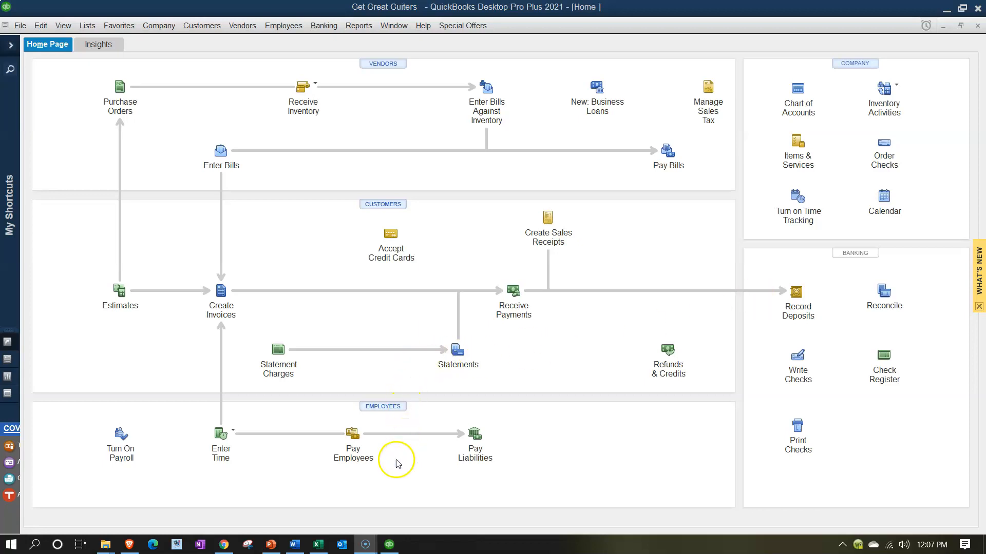
pyautogui.click(223, 544)
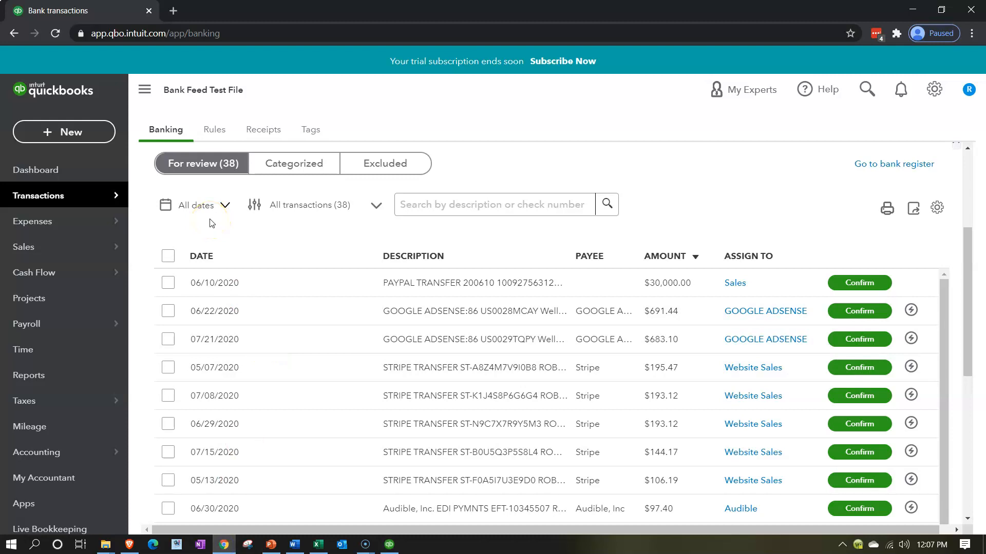
# Start the sales tax setup and submit the business address.
pyautogui.click(63, 404)
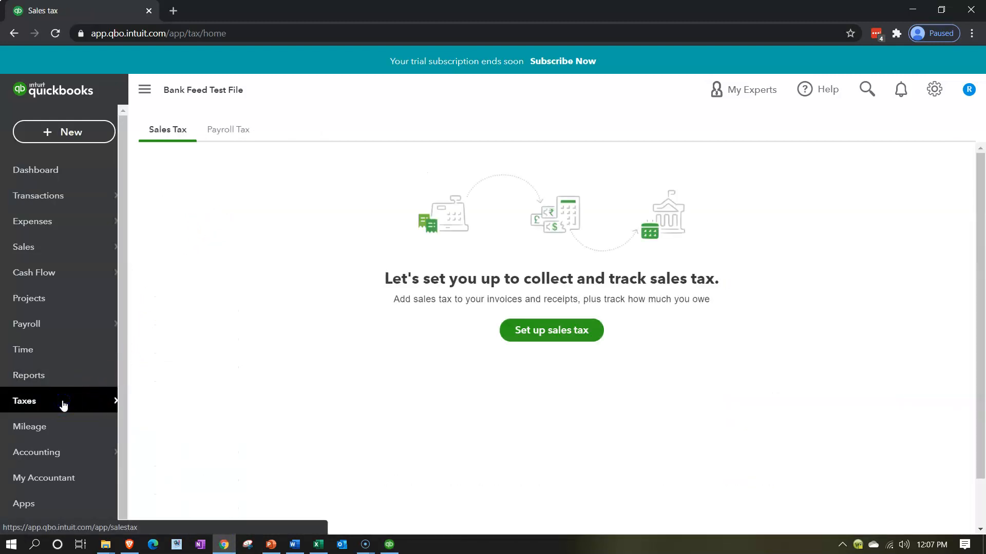
pyautogui.click(539, 332)
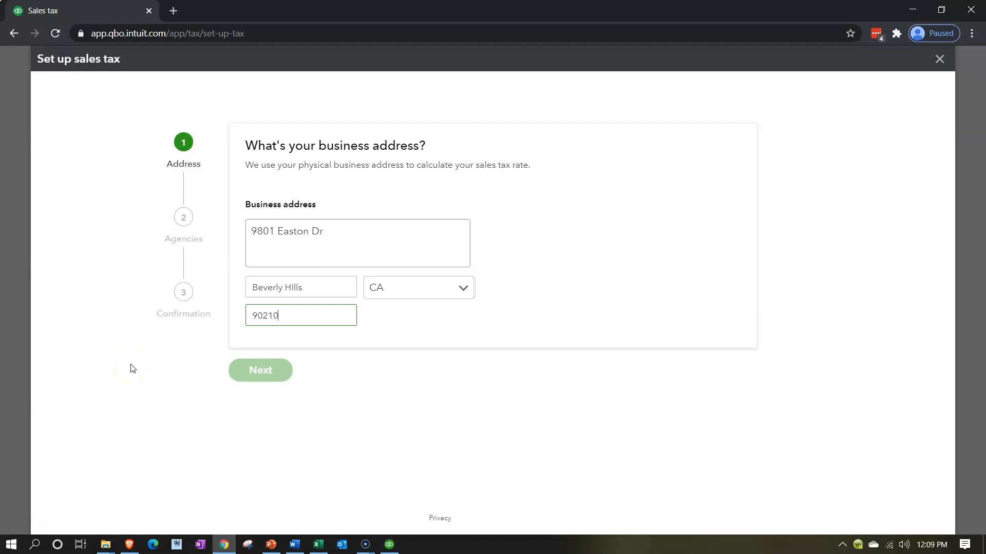
pyautogui.click(249, 253)
pyautogui.click(269, 371)
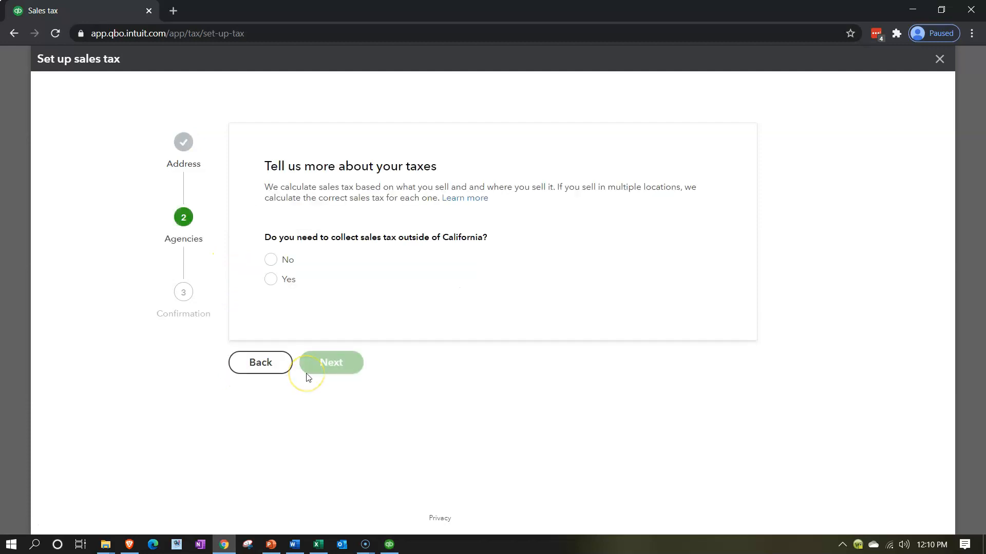
# Answer No to collecting sales tax outside California and complete the automatic sales tax setup.
pyautogui.click(271, 260)
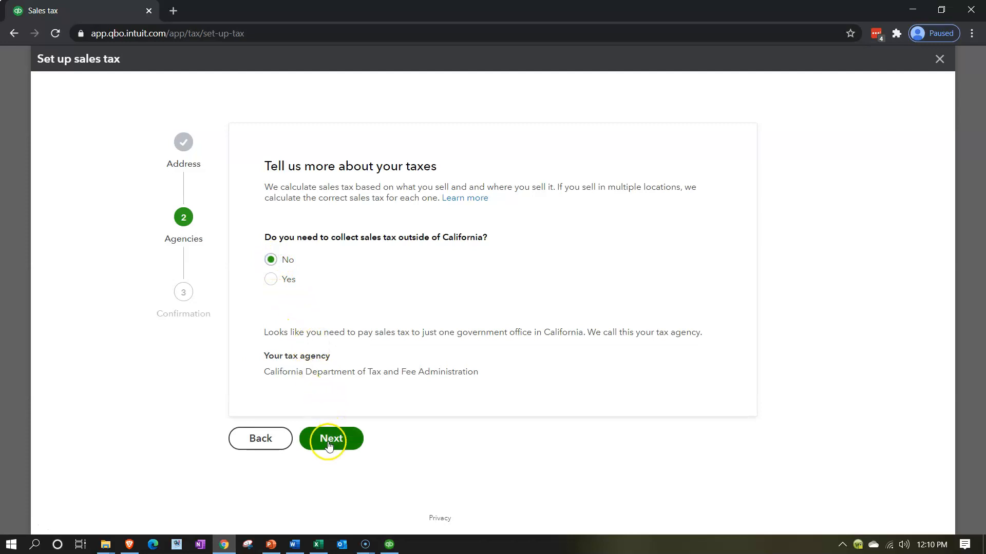
pyautogui.click(329, 445)
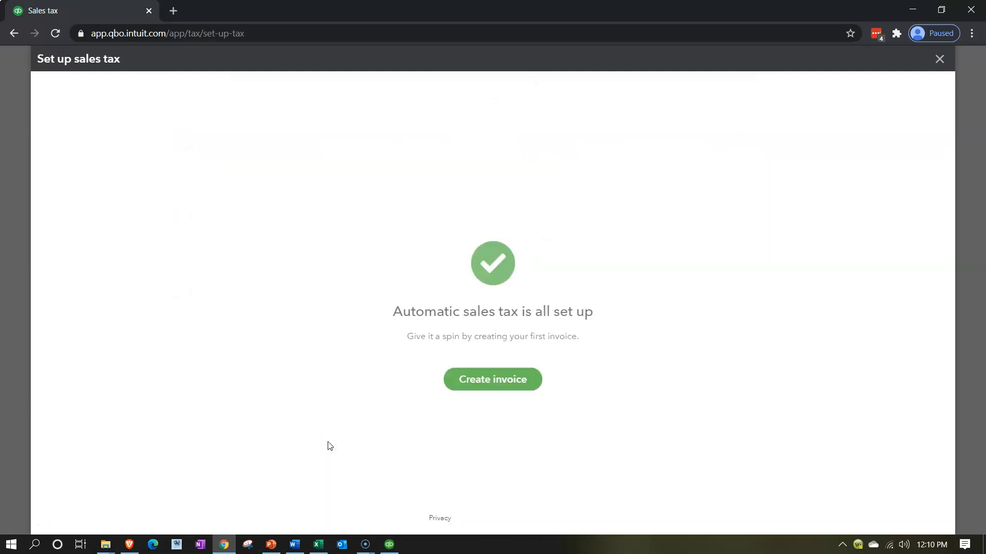
pyautogui.click(326, 395)
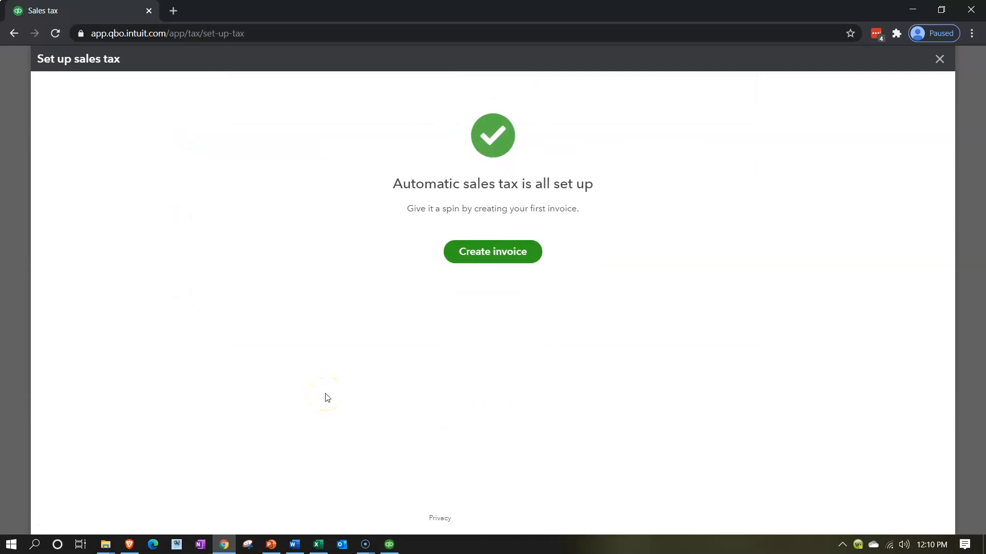
# Leave the sales tax setup through a blank invoice, closing it and the filing frequency dialog without entering anything.
pyautogui.click(470, 264)
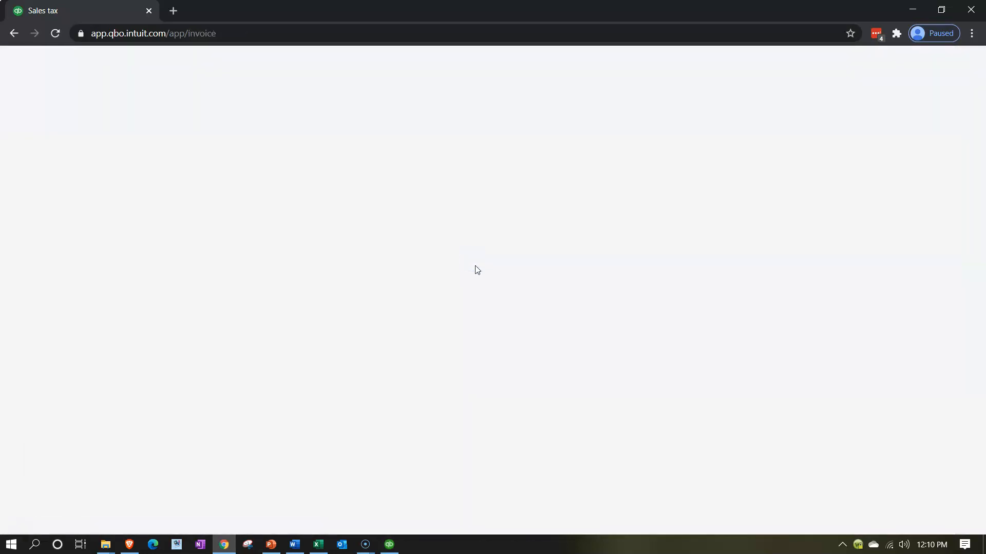
pyautogui.click(472, 274)
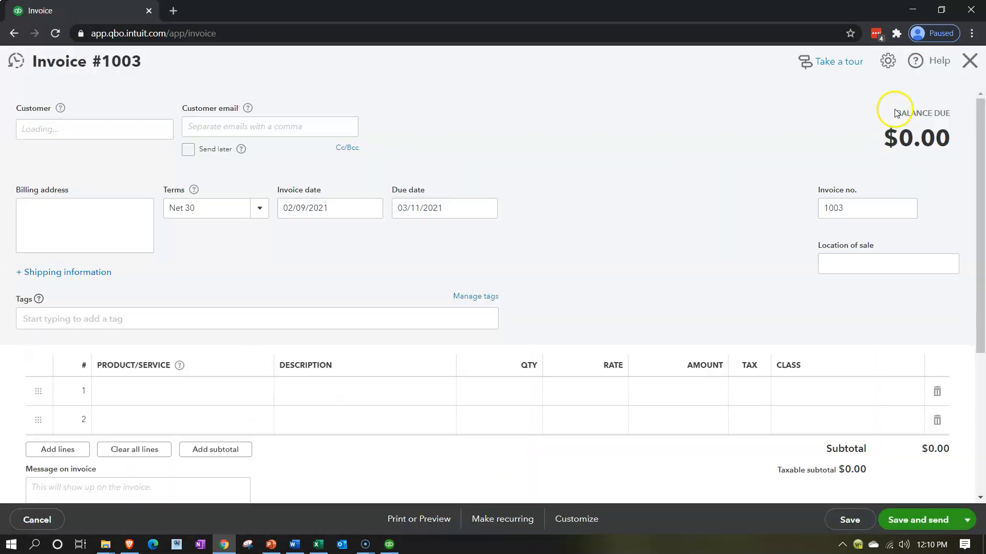
pyautogui.click(967, 61)
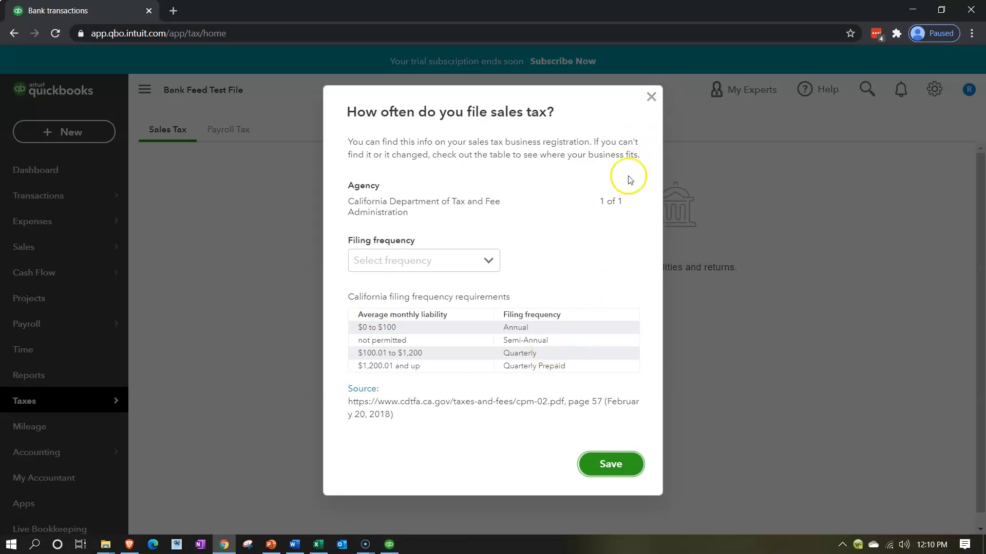
pyautogui.click(651, 96)
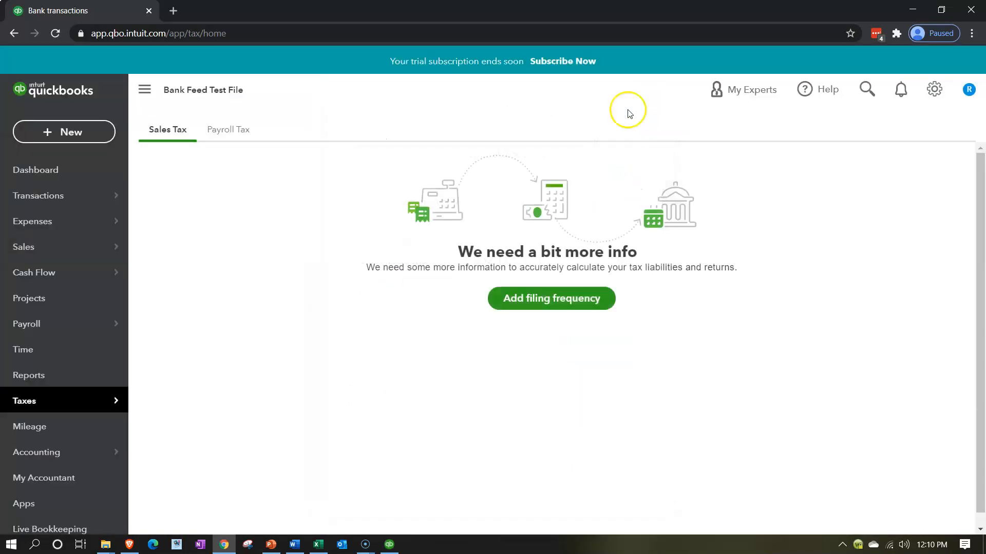
# Start a new non-inventory item in the Products and Services list.
pyautogui.click(49, 254)
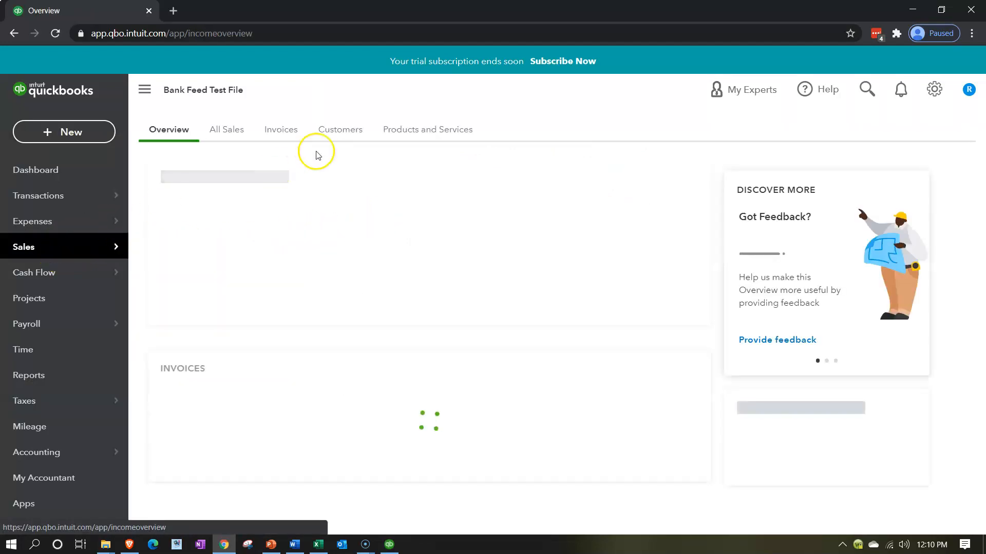
pyautogui.click(432, 132)
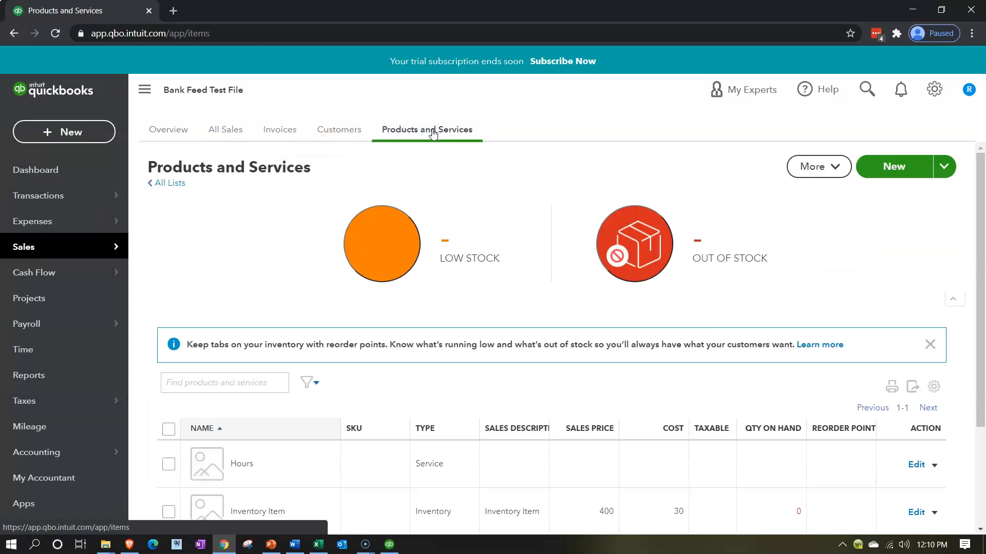
pyautogui.scroll(-3, 405, 263)
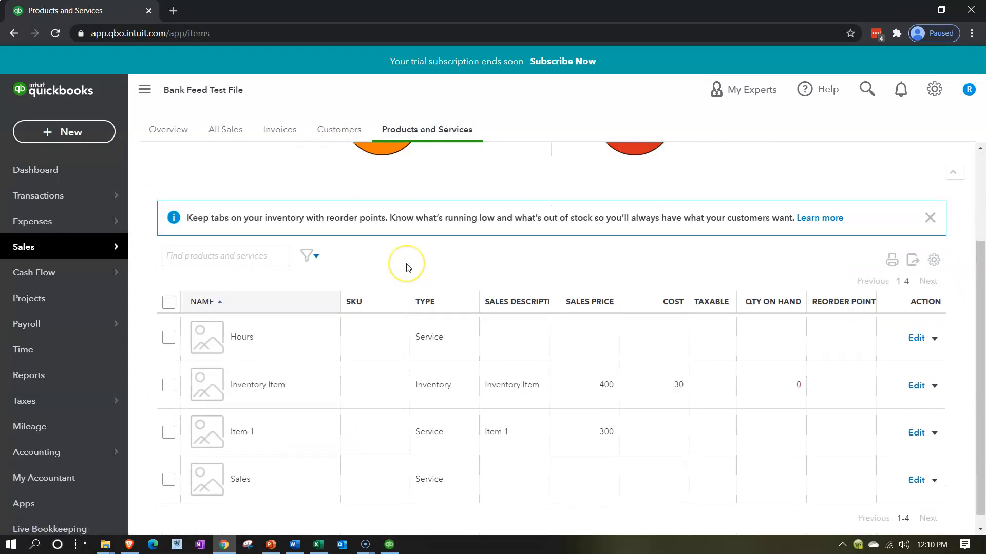
pyautogui.scroll(3, 407, 267)
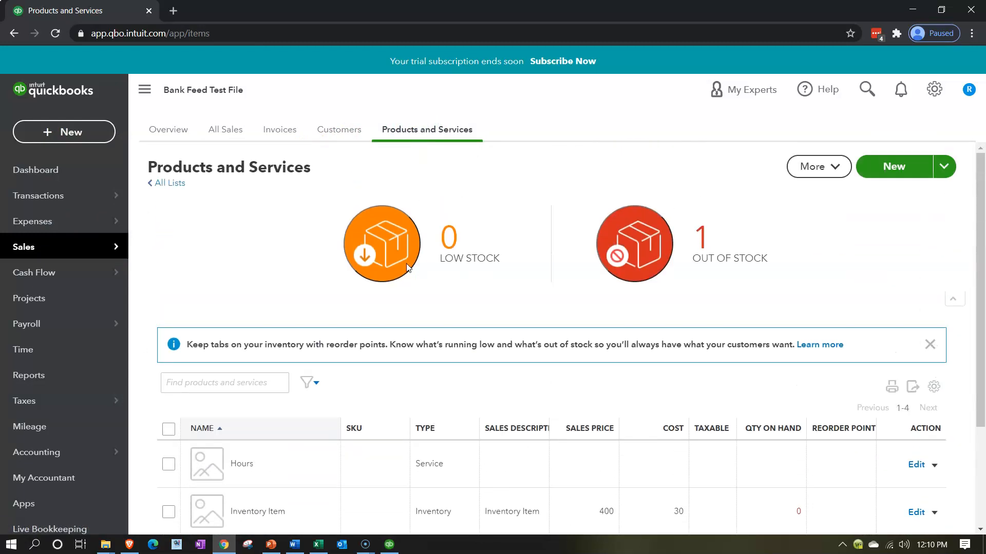
pyautogui.click(908, 168)
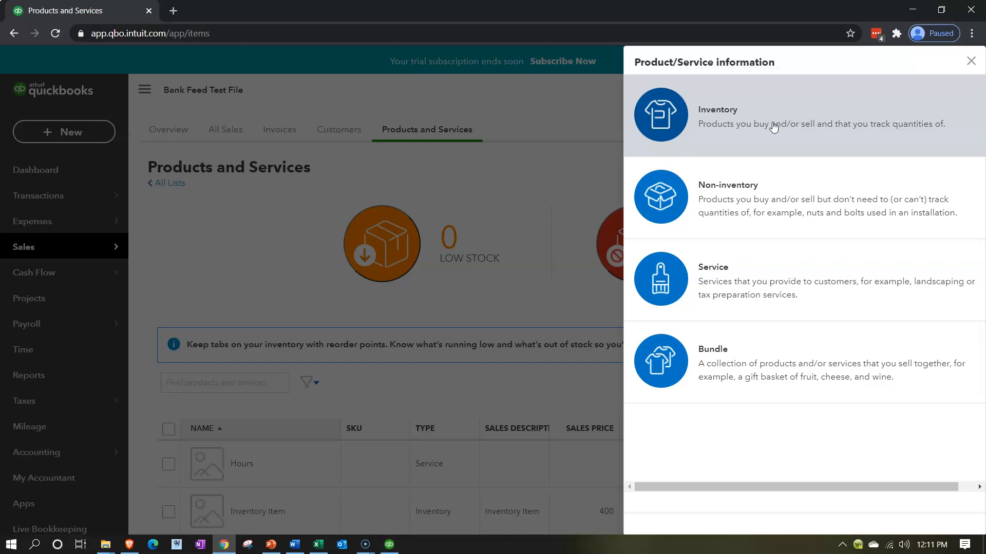
pyautogui.click(755, 198)
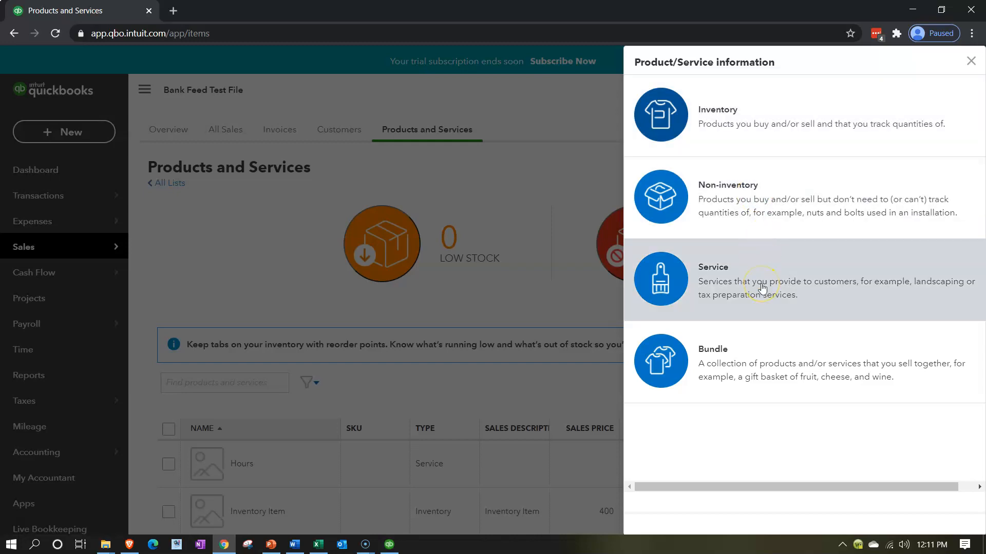
pyautogui.click(760, 201)
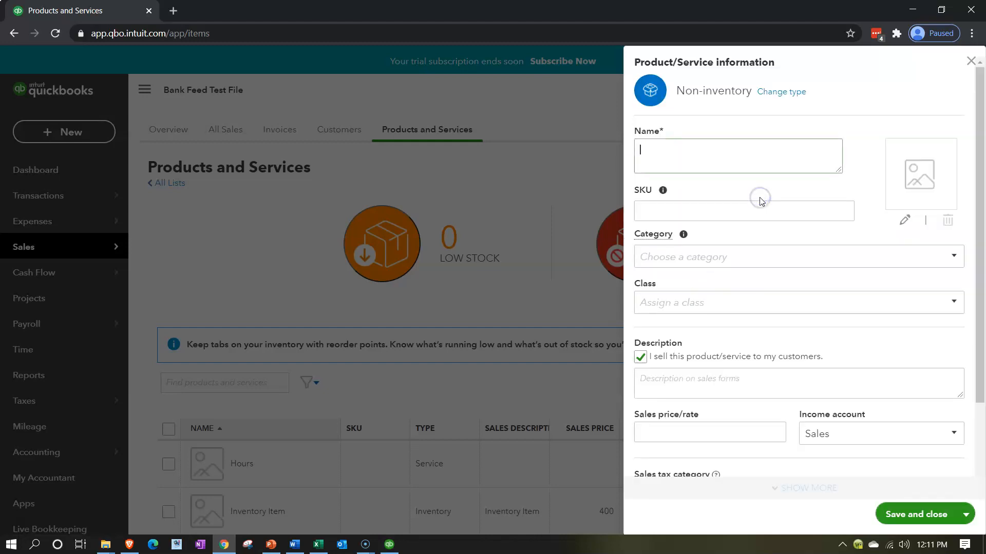
# Name the non-inventory item "Item Sales Tax".
pyautogui.write('Inve')
pyautogui.press('BackSpace')
pyautogui.press('BackSpace')
pyautogui.press('BackSpace')
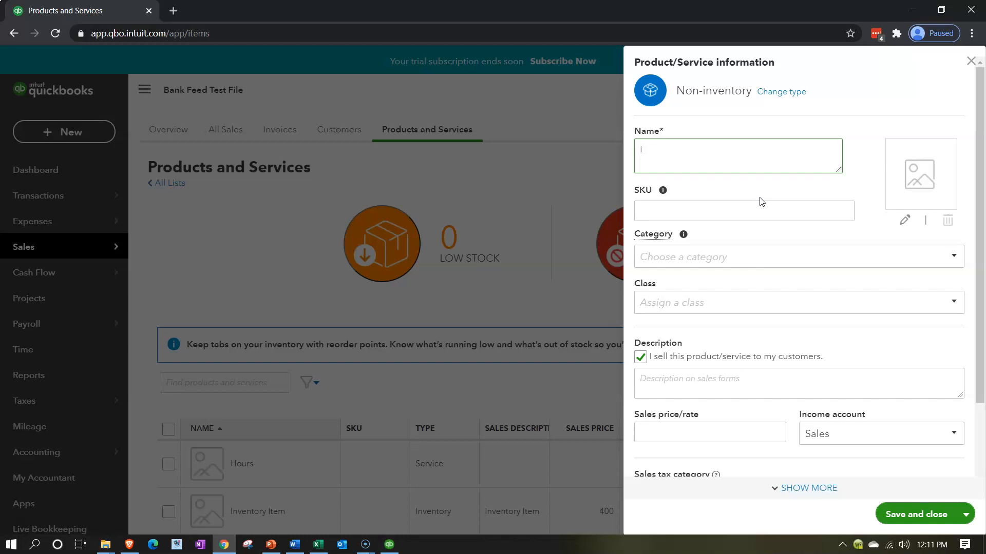
pyautogui.write('Item Sales Tax')
pyautogui.press('Tab')
pyautogui.press('Tab')
pyautogui.press('Tab')
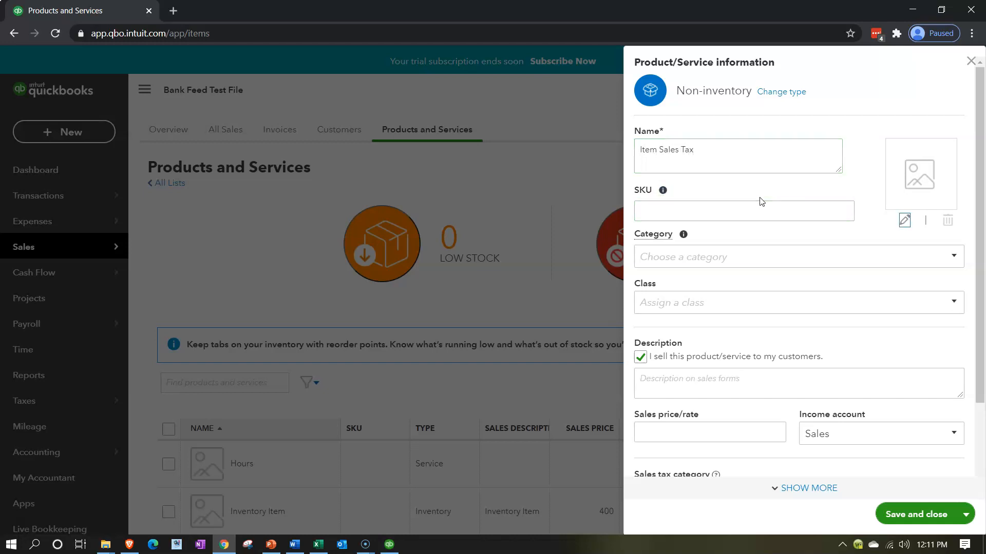
# Copy the item's name into its sales description.
pyautogui.moveTo(714, 155); pyautogui.dragTo(628, 141)
pyautogui.hotkey('ctrl', 'c')
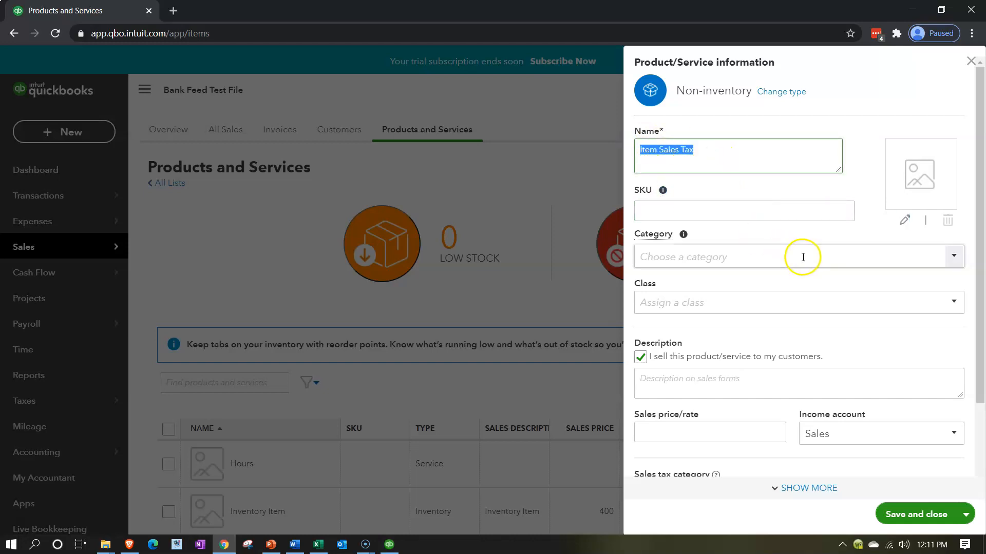
pyautogui.scroll(-2, 803, 258)
pyautogui.click(679, 281)
pyautogui.hotkey('ctrl', 'v')
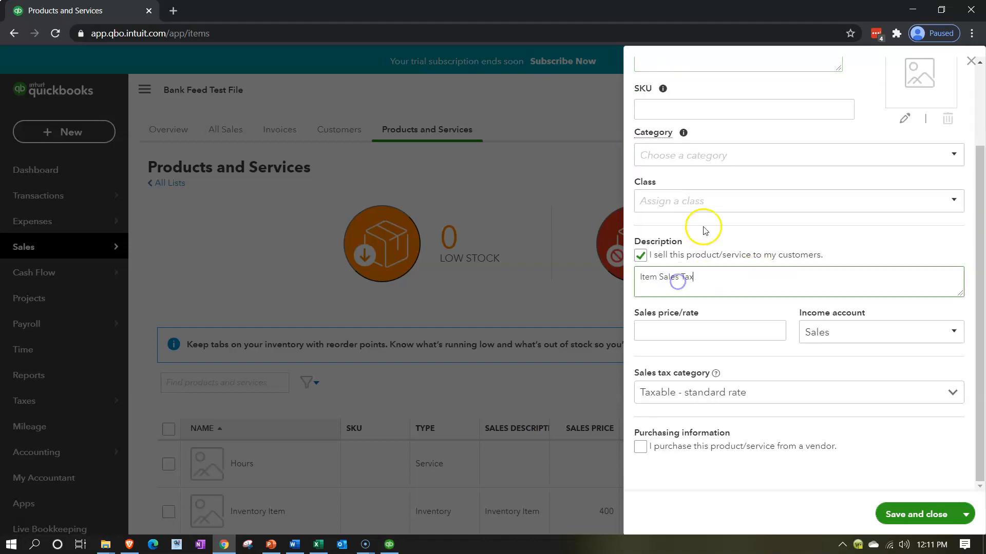
# Set the item's sales price to 0, keep Sales as the income account, and save the item.
pyautogui.click(697, 330)
pyautogui.click(700, 327)
pyautogui.write('0')
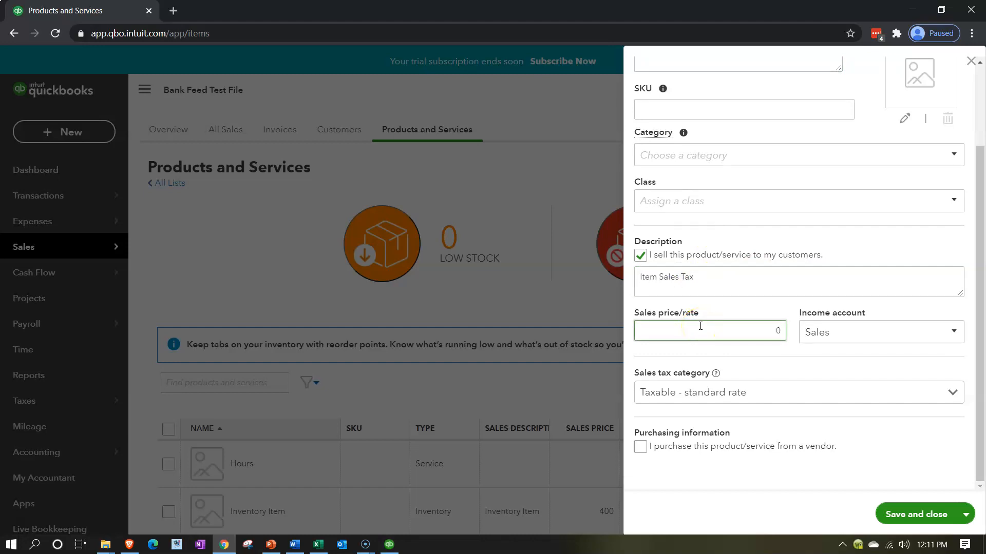
pyautogui.press('Tab')
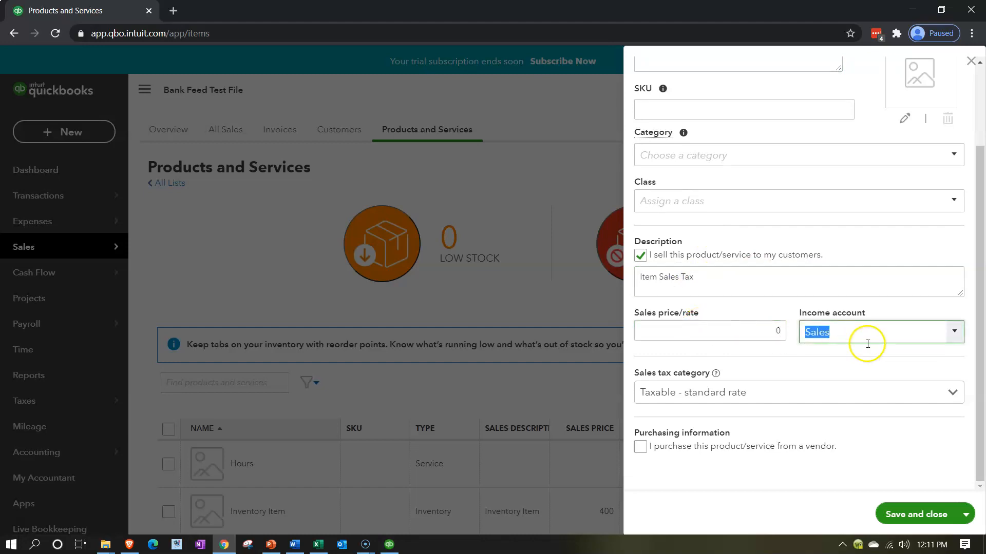
pyautogui.click(953, 337)
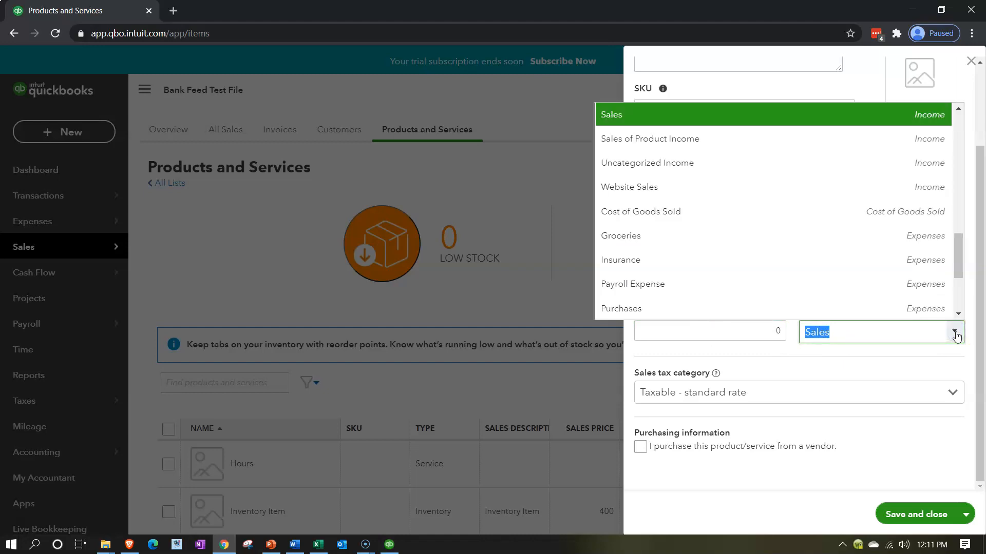
pyautogui.click(955, 334)
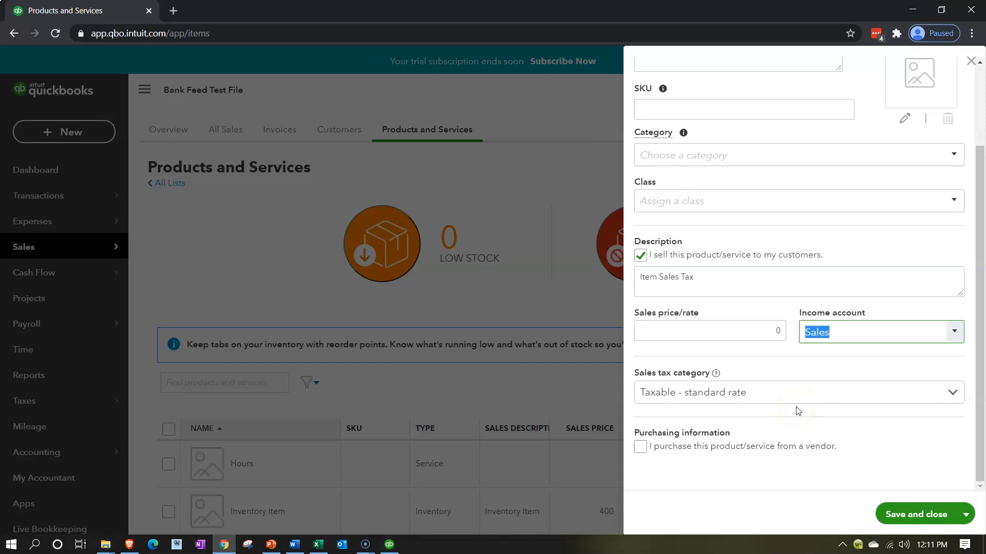
pyautogui.click(889, 514)
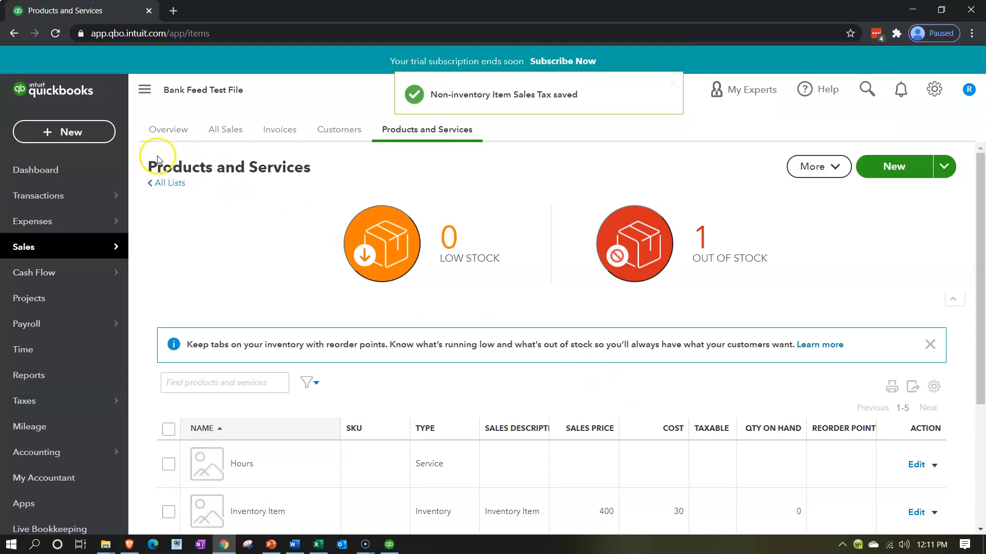
# Start a new sales receipt and add Customer 3 to it as a new customer.
pyautogui.click(77, 132)
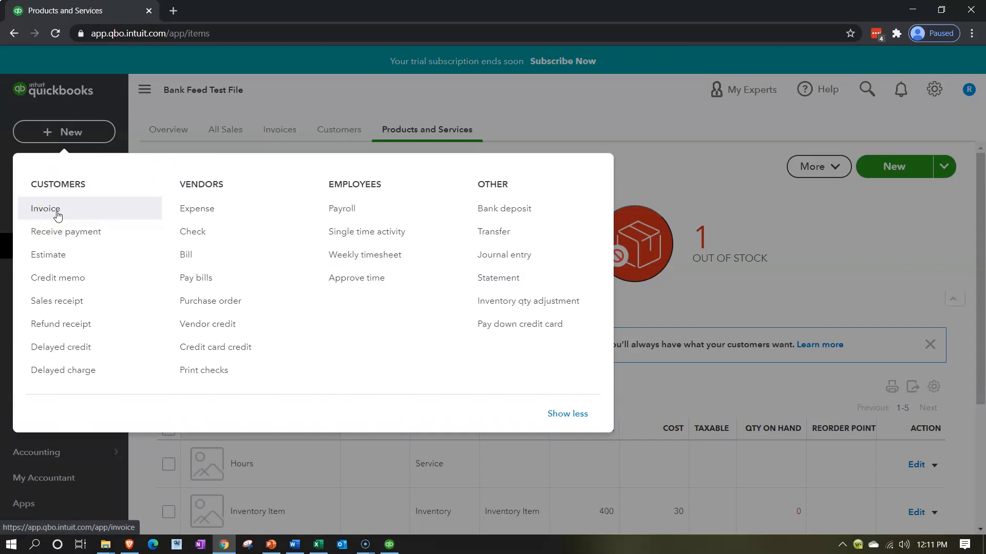
pyautogui.click(77, 305)
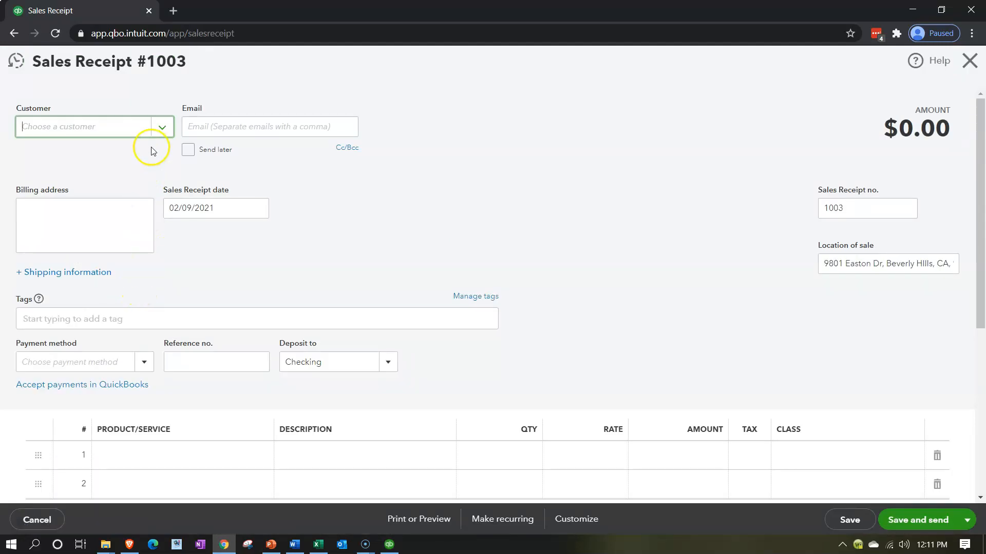
pyautogui.click(132, 128)
pyautogui.write('Customer')
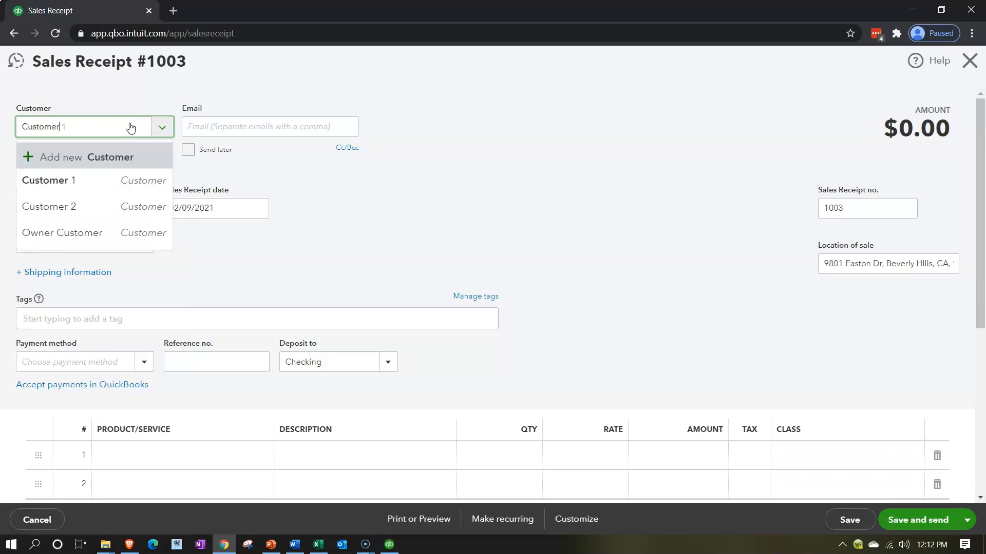
pyautogui.write(' 3')
pyautogui.press('Tab')
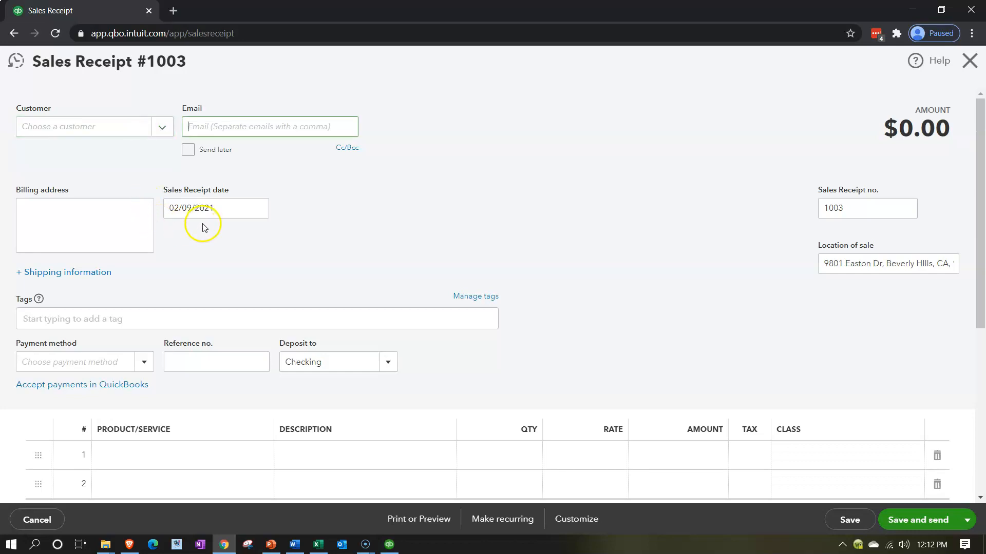
pyautogui.click(205, 241)
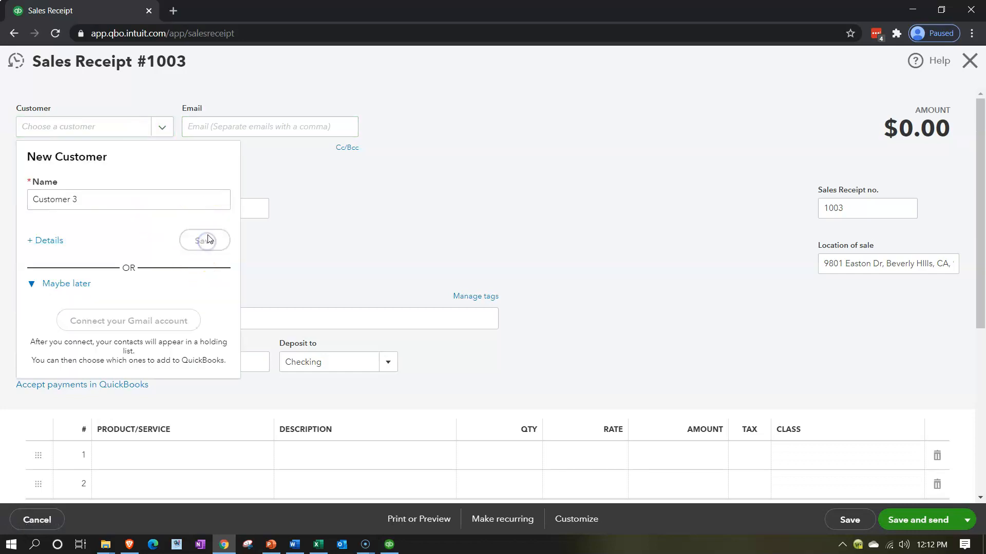
pyautogui.click(220, 209)
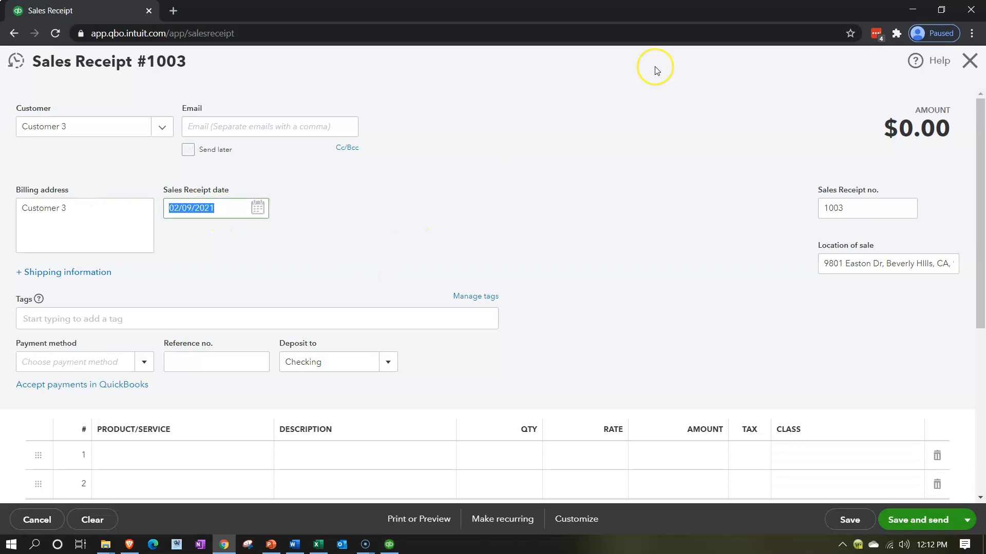
# Set the sales receipt date to 05/15/2020.
pyautogui.write('0')
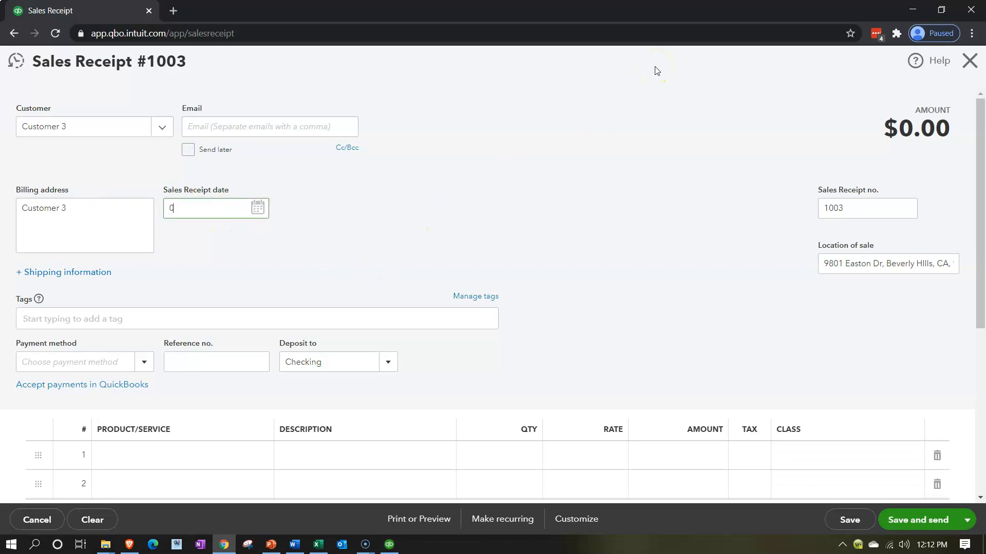
pyautogui.write('715')
pyautogui.press('BackSpace')
pyautogui.press('BackSpace')
pyautogui.press('BackSpace')
pyautogui.press('BackSpace')
pyautogui.write('05/15/2020')
pyautogui.press('Tab')
pyautogui.press('Tab')
# Add Item Sales Tax as the product on the first line of the sales receipt.
pyautogui.scroll(-3, 541, 165)
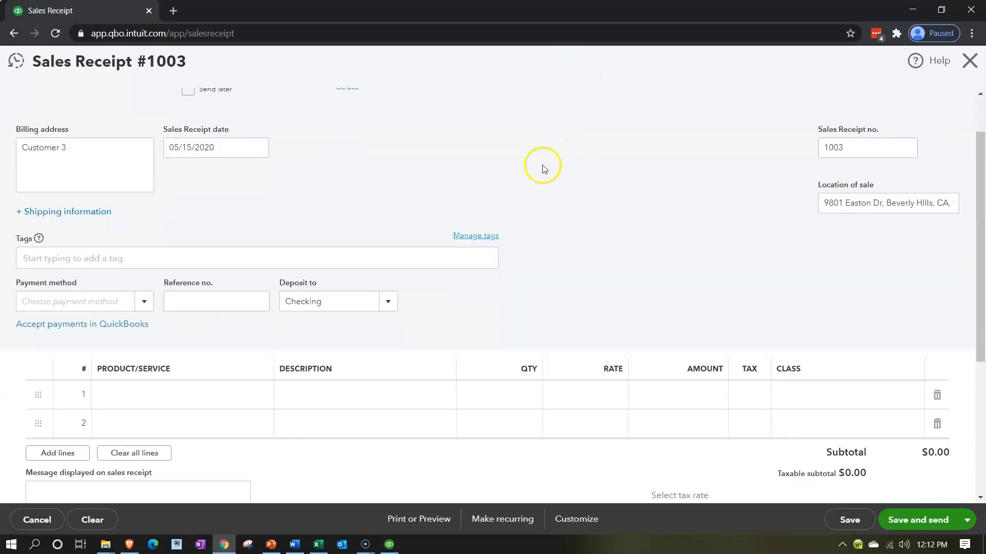
pyautogui.click(201, 333)
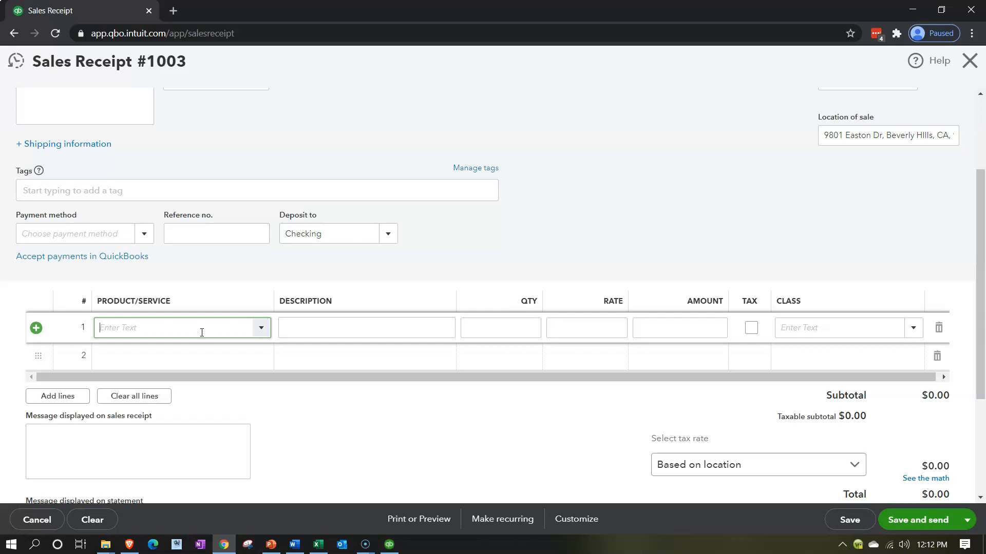
pyautogui.write('In')
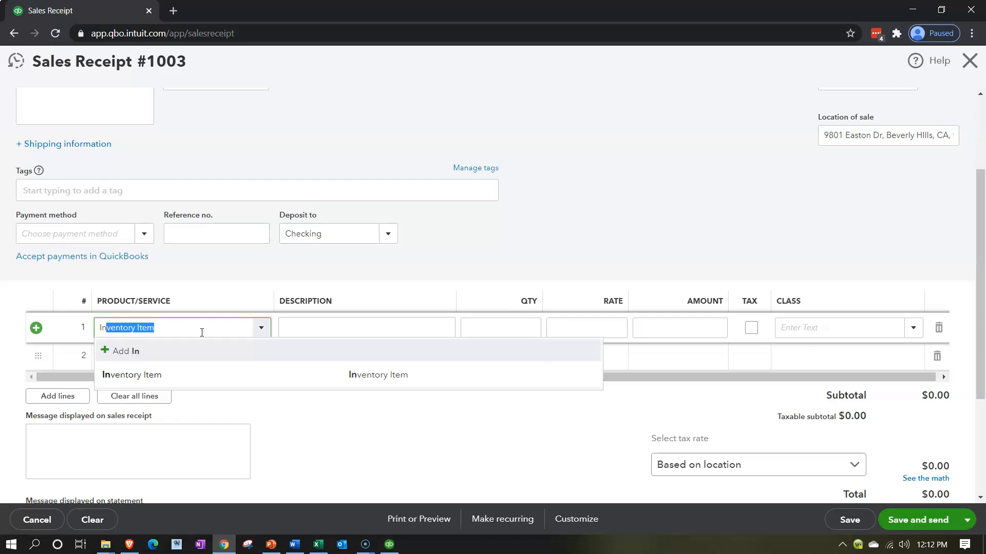
pyautogui.press('BackSpace')
pyautogui.press('BackSpace')
pyautogui.press('BackSpace')
pyautogui.click(201, 332)
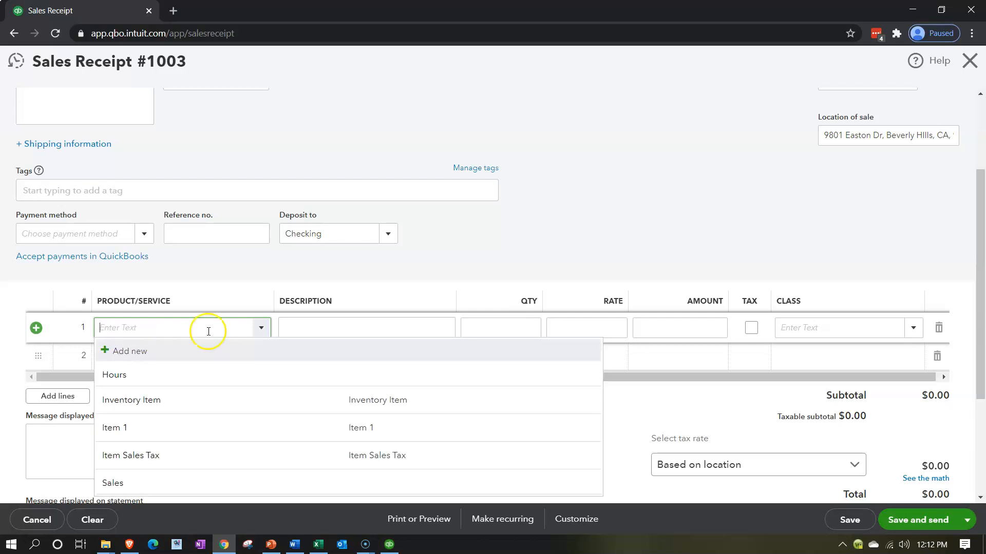
pyautogui.click(191, 456)
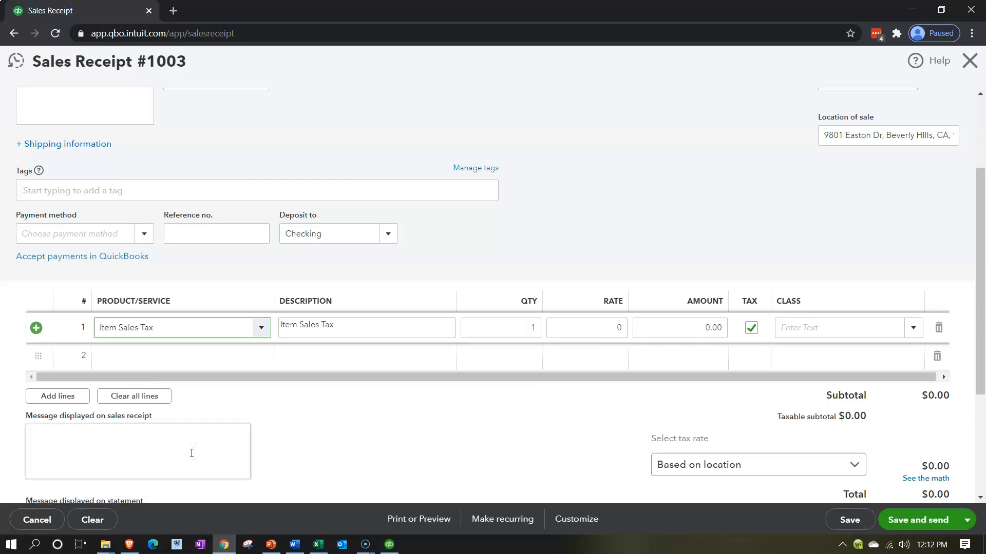
pyautogui.press('Tab')
pyautogui.press('Tab')
pyautogui.press('Tab')
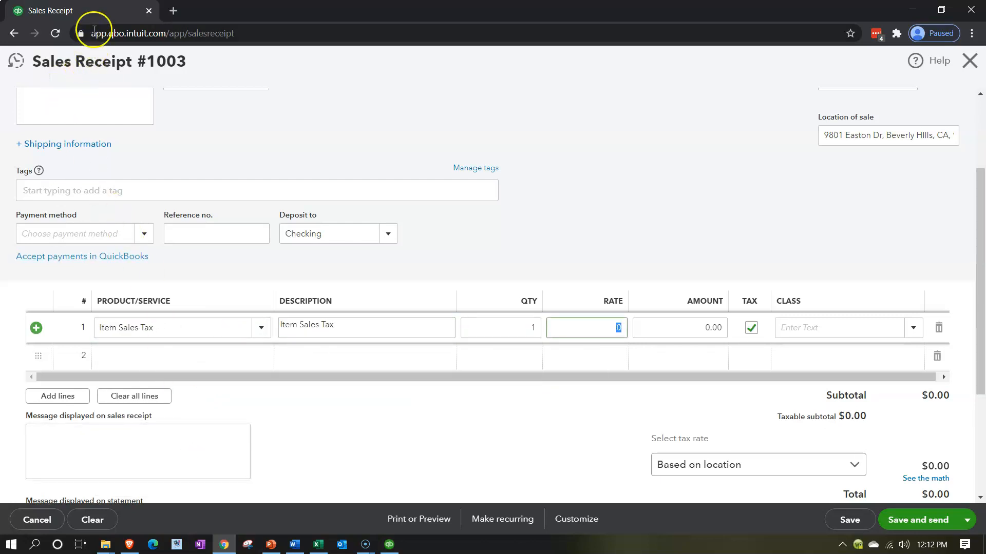
# Duplicate the sales receipt page in a second browser tab and open the bank transactions awaiting review there.
pyautogui.rightClick(98, 9)
pyautogui.click(123, 73)
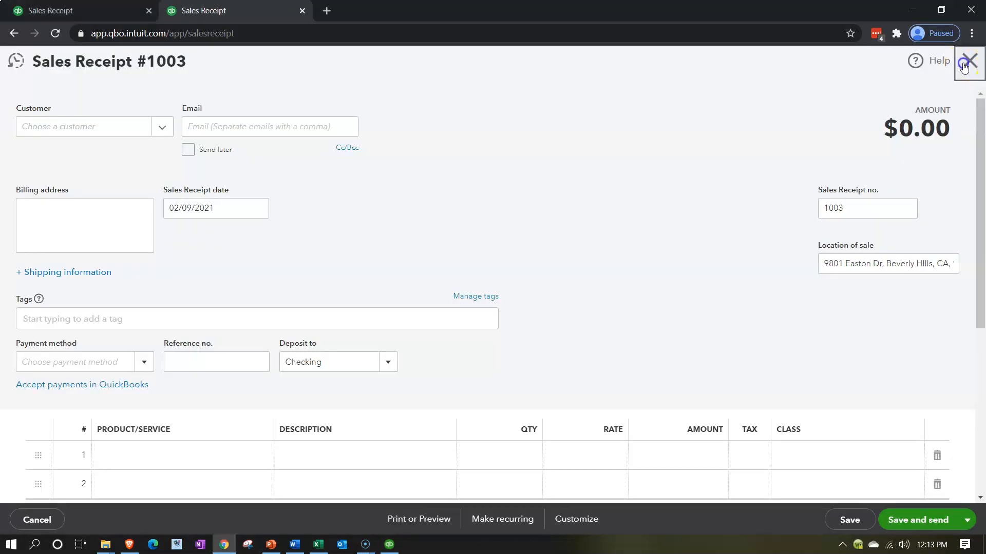
pyautogui.click(963, 64)
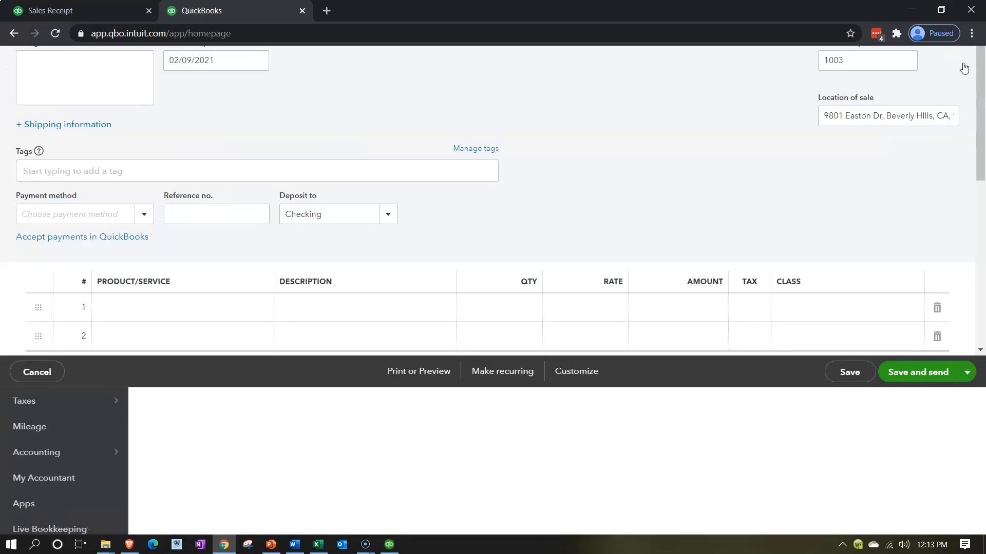
pyautogui.click(30, 200)
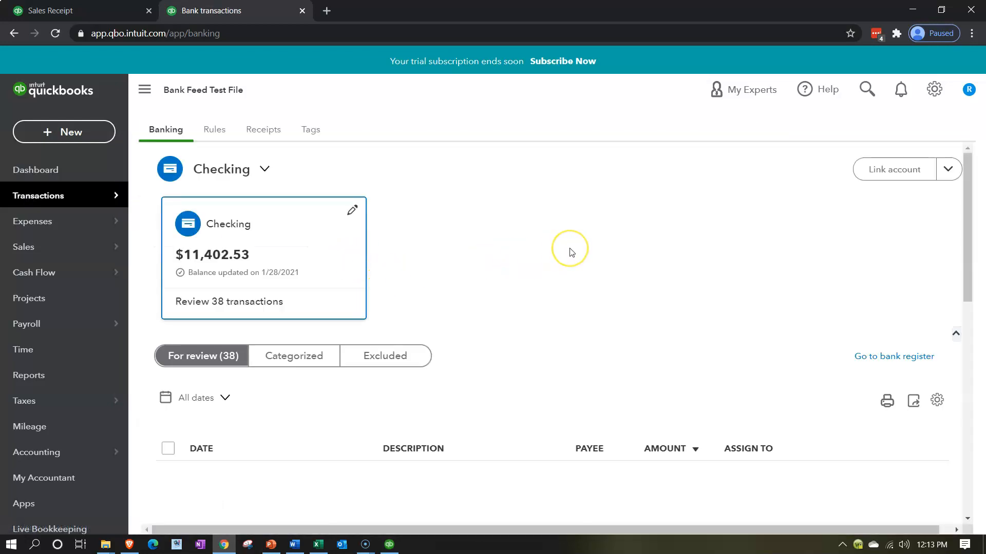
pyautogui.scroll(-3, 570, 252)
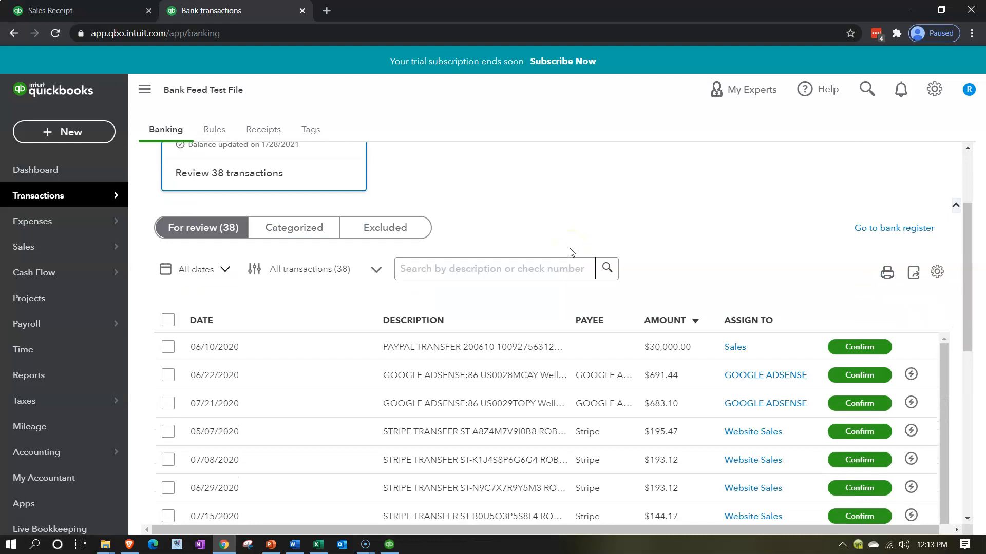
pyautogui.scroll(-1, 571, 251)
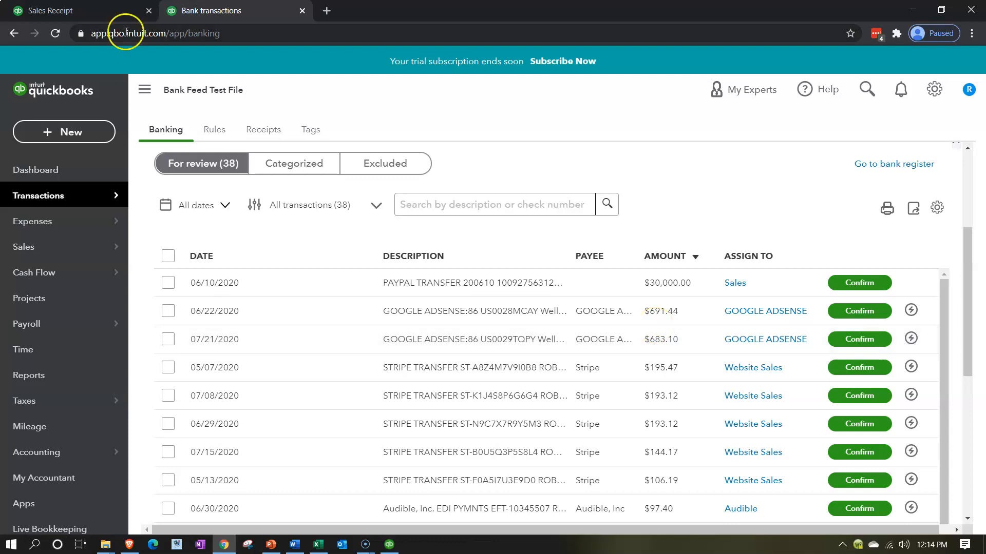
# Return to the sales receipt and set the first line's rate to 658.51.
pyautogui.click(103, 11)
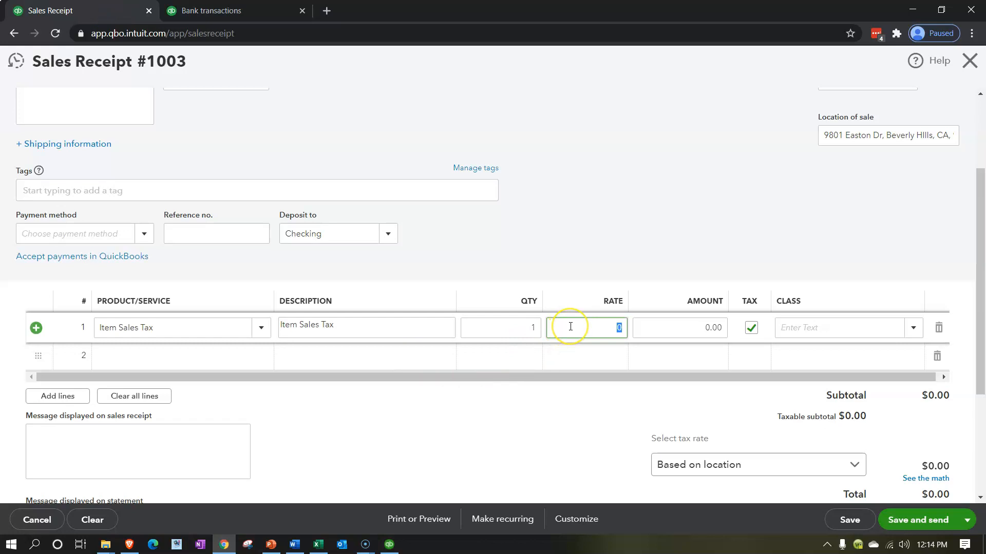
pyautogui.write('658.51')
pyautogui.press('Tab')
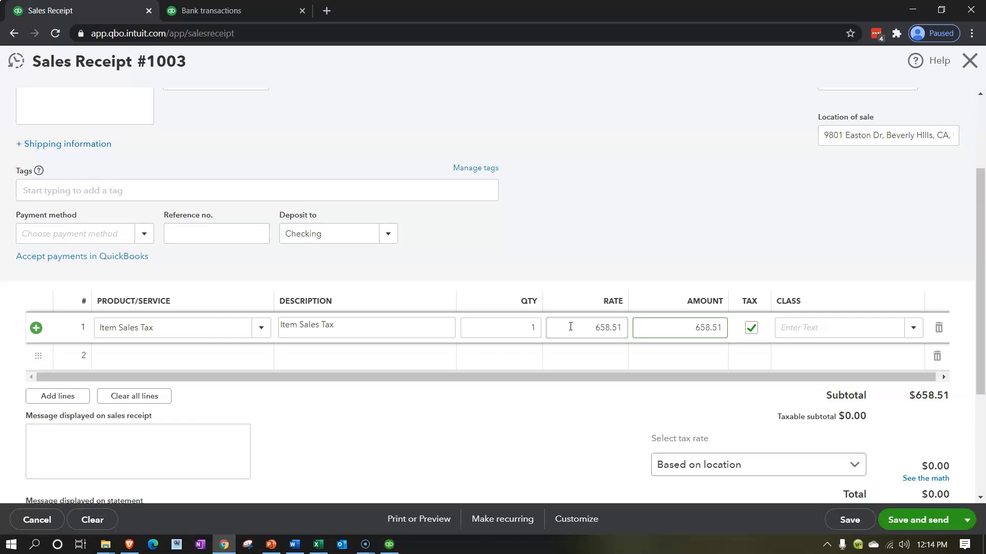
# Override the receipt's calculated sales tax with a 5% rate, giving "Other (or reason not listed)" as the reason.
pyautogui.scroll(-1, 570, 326)
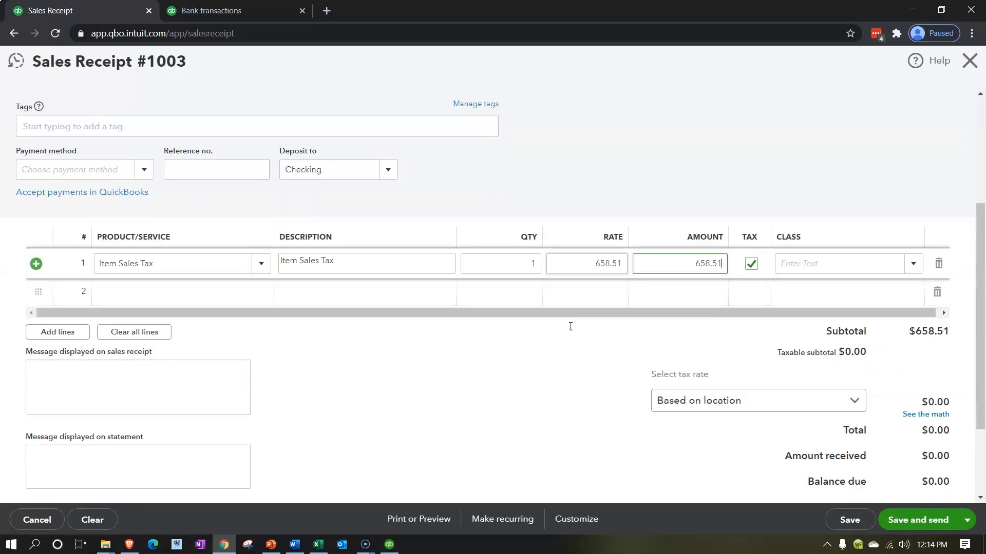
pyautogui.hotkey('ctrl', '-')
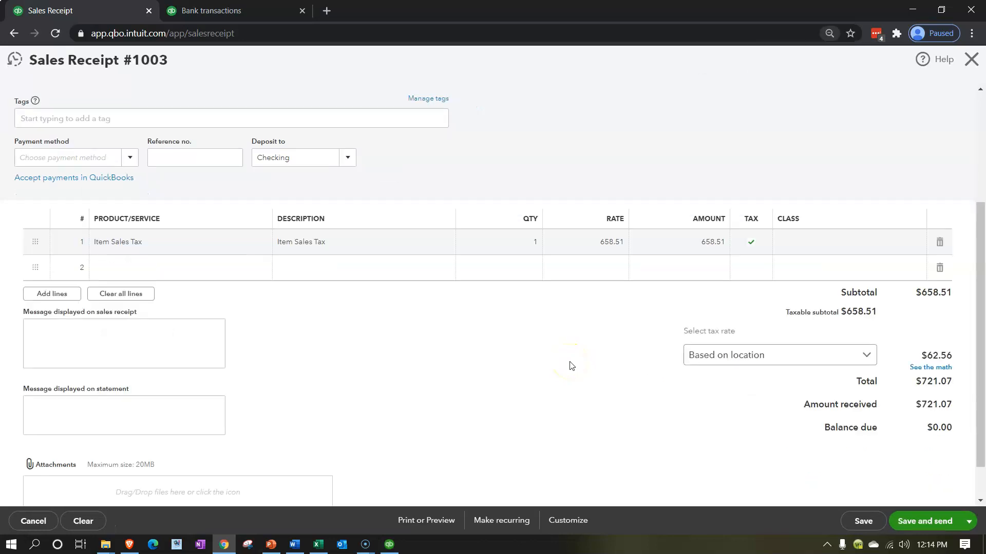
pyautogui.hotkey('ctrl', '0')
pyautogui.scroll(-3, 480, 419)
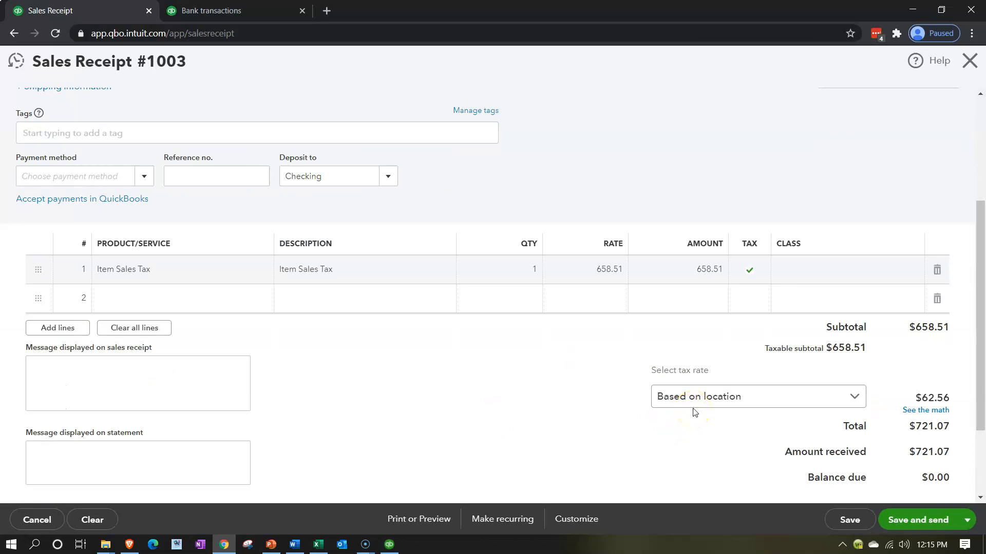
pyautogui.click(909, 411)
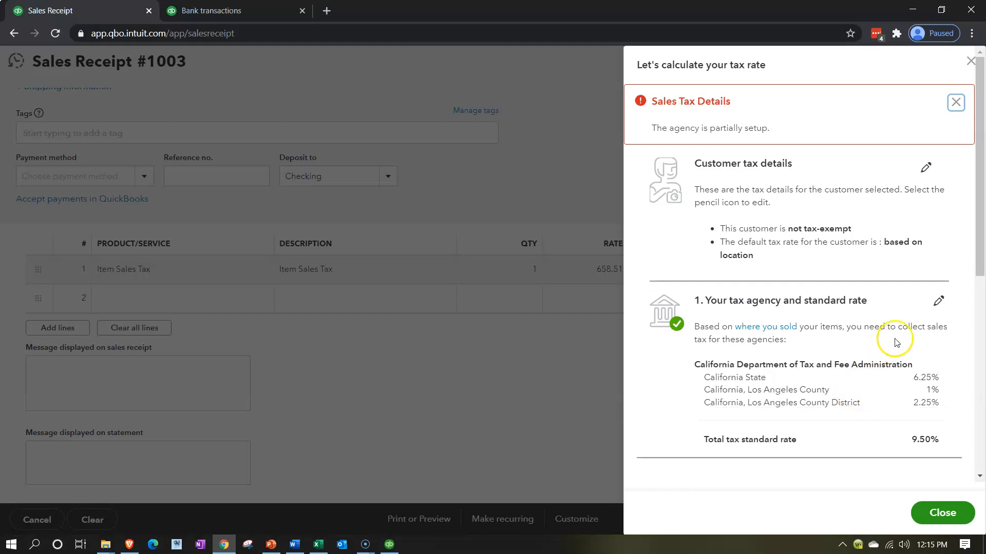
pyautogui.scroll(-5, 917, 322)
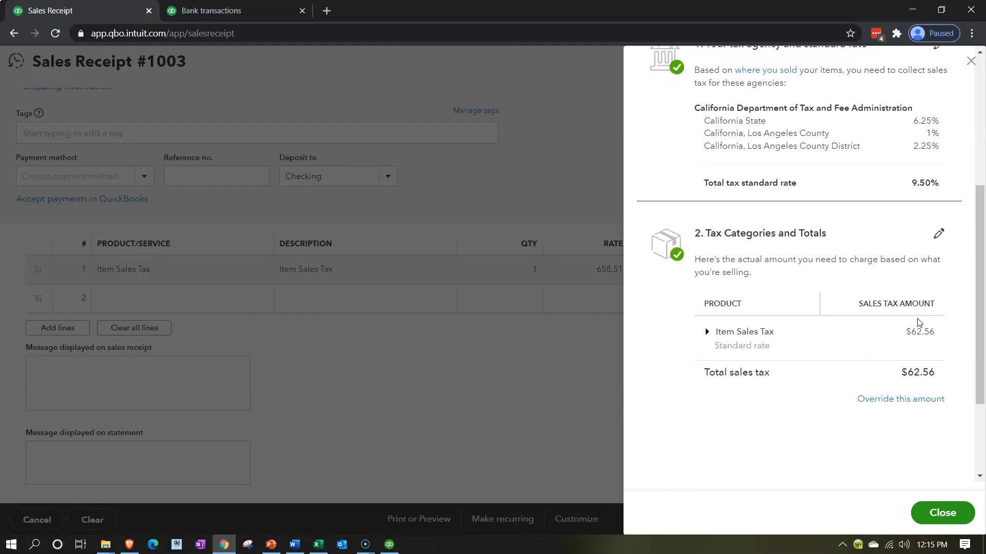
pyautogui.click(896, 400)
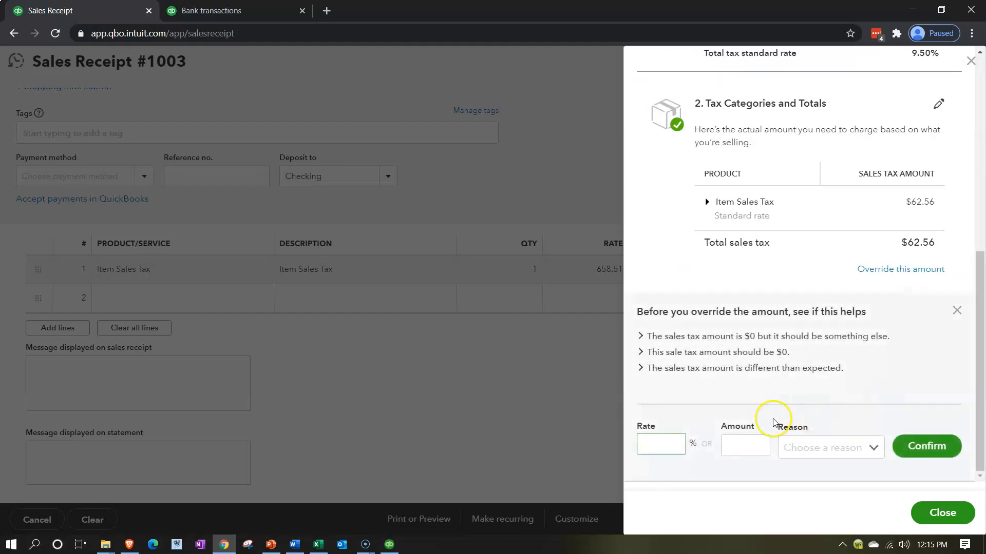
pyautogui.write('5')
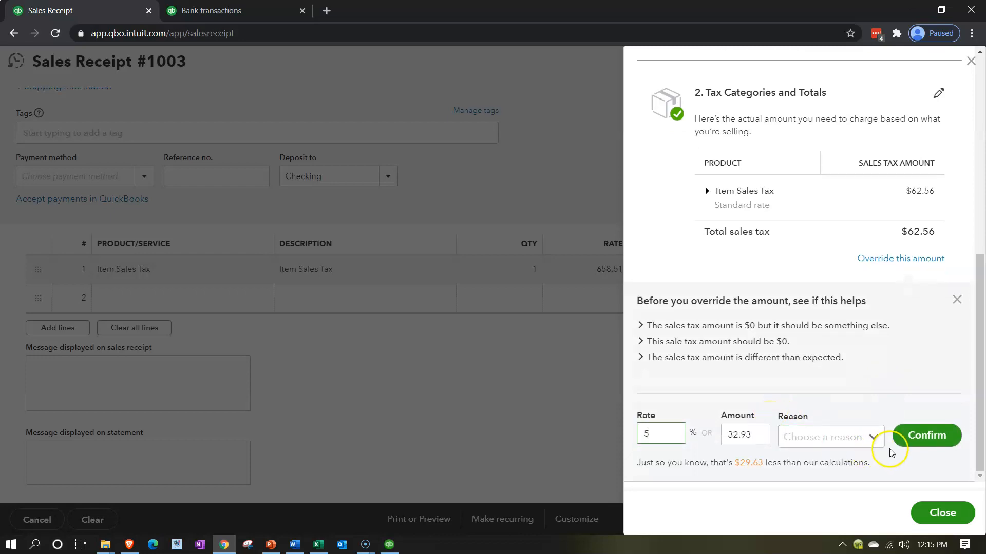
pyautogui.click(875, 439)
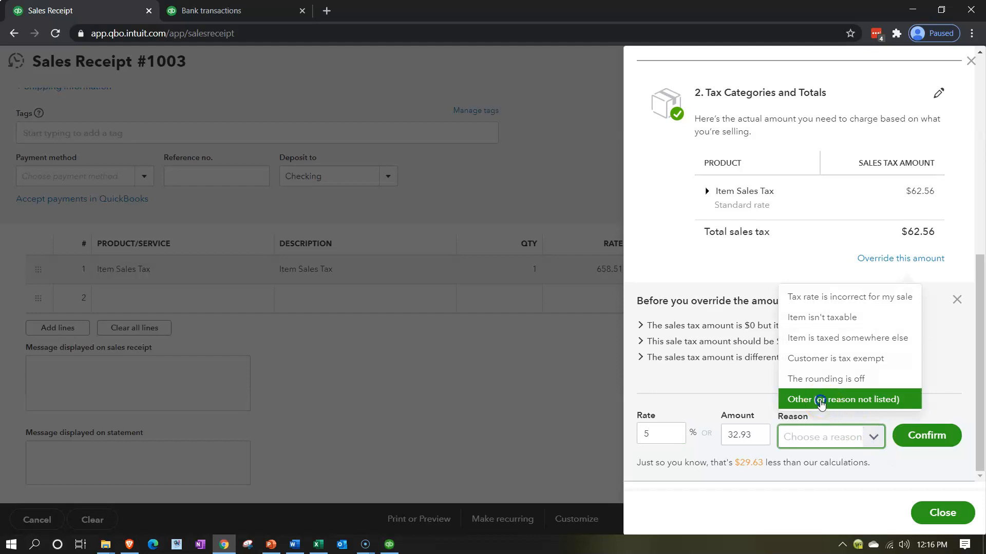
pyautogui.click(821, 399)
pyautogui.click(919, 435)
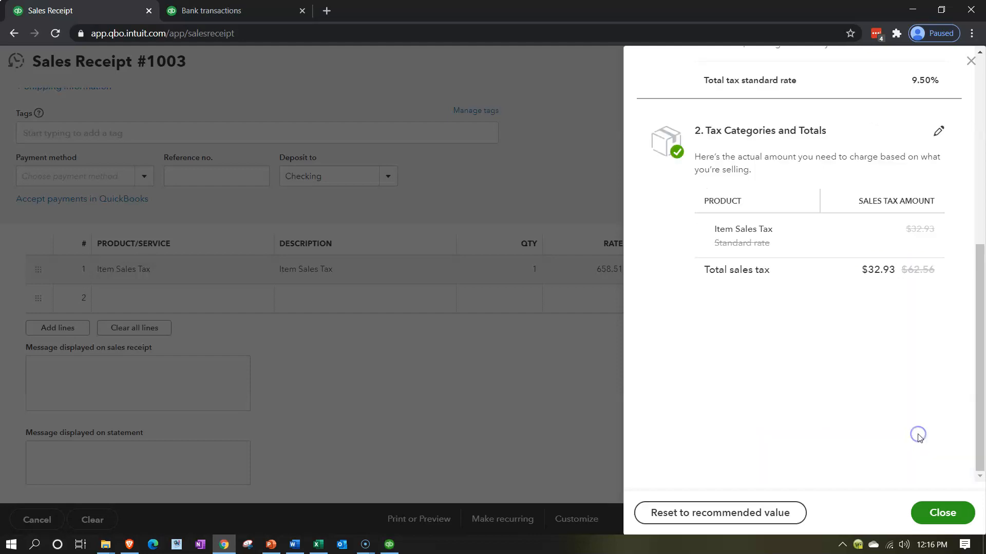
pyautogui.click(943, 513)
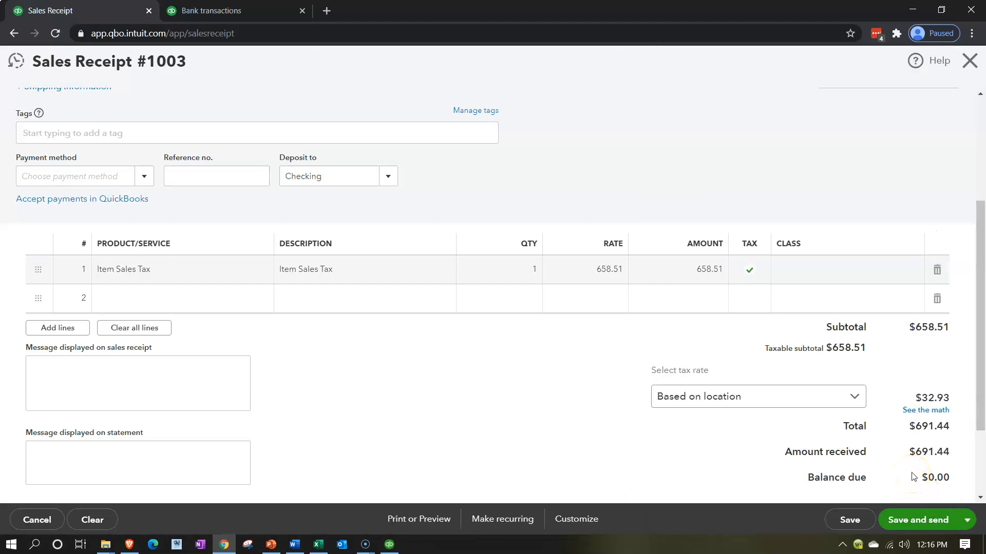
# Check the 06/22/2020 Google Adsense deposit in the bank transactions against the sales receipt total.
pyautogui.click(238, 12)
pyautogui.click(642, 311)
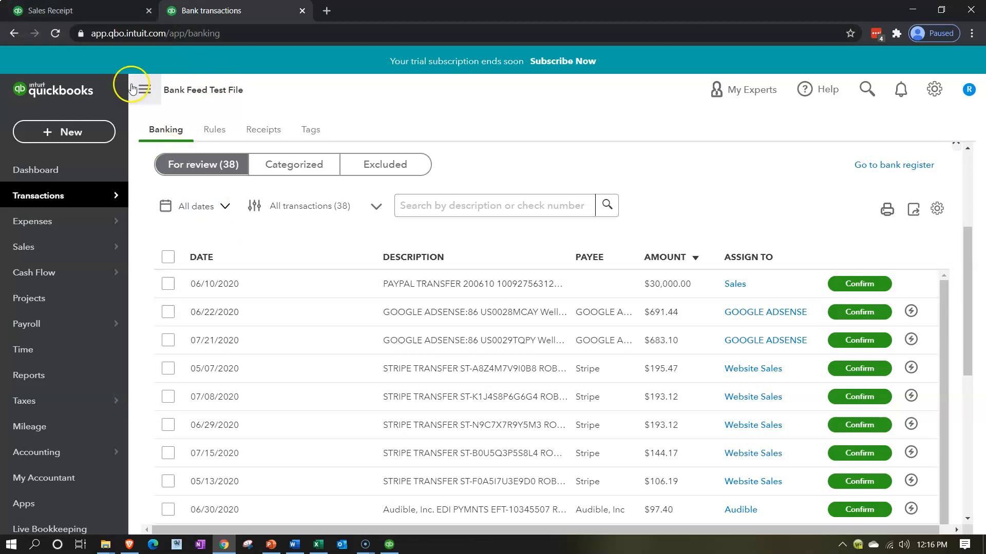
pyautogui.click(96, 13)
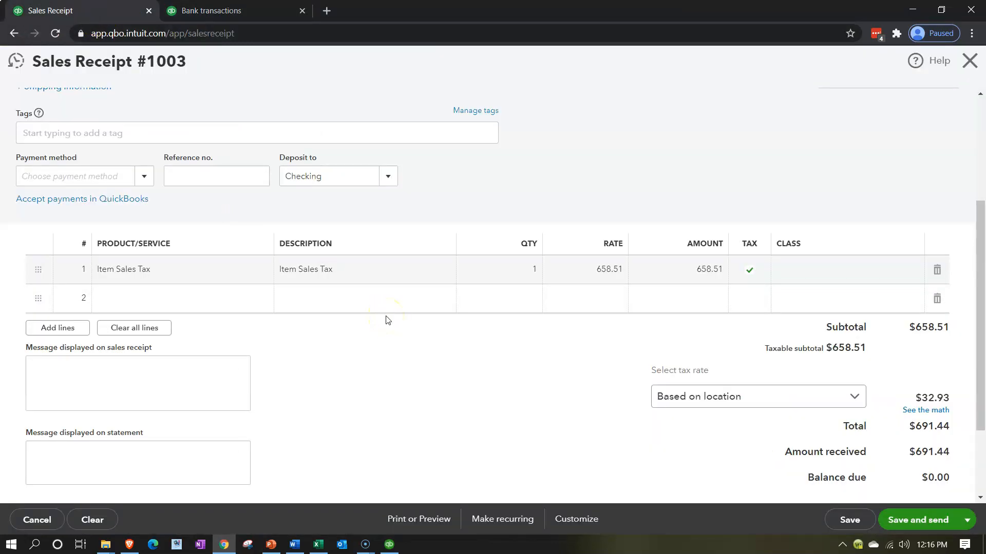
# Review the sales receipt, keep Checking as the account to deposit to, and save the receipt.
pyautogui.scroll(3, 387, 320)
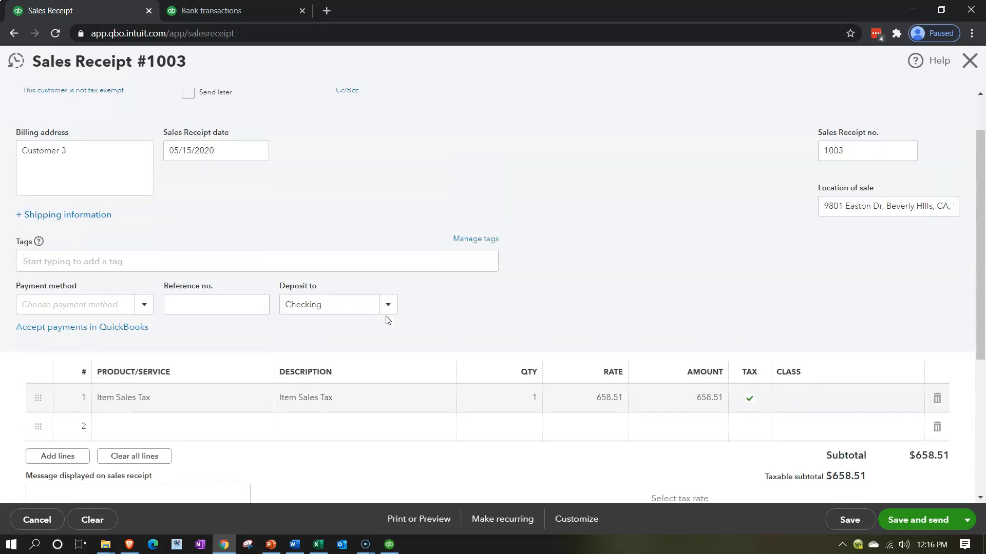
pyautogui.scroll(1, 387, 320)
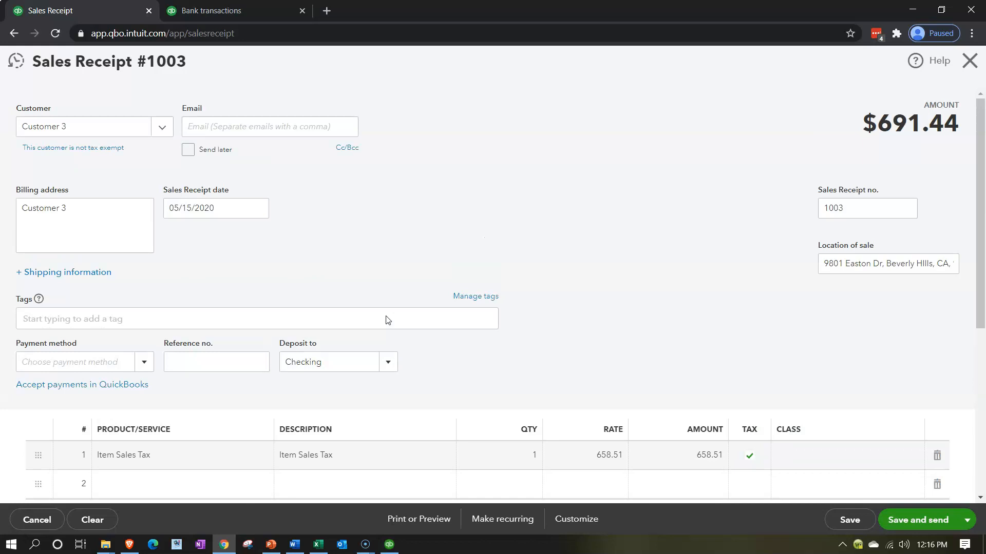
pyautogui.click(388, 362)
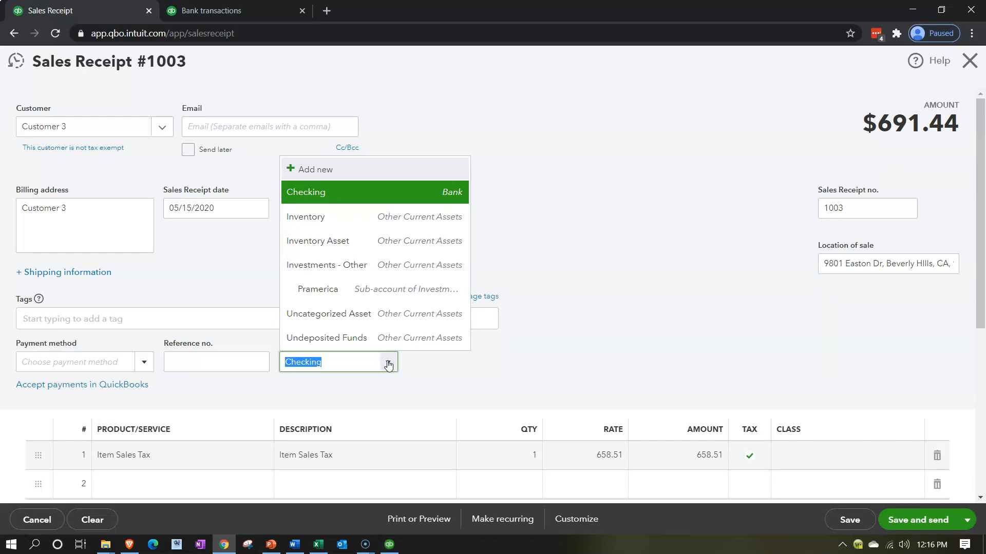
pyautogui.click(388, 363)
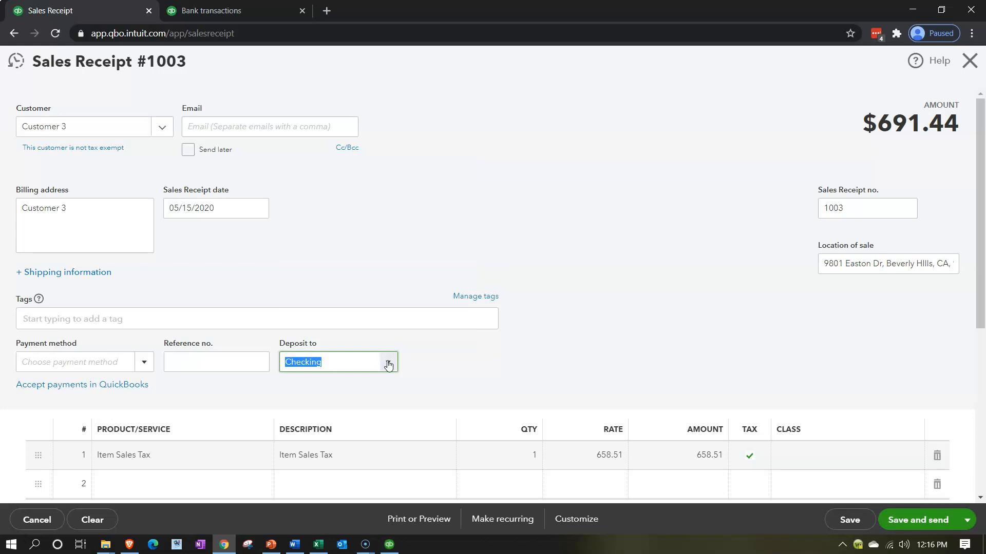
pyautogui.click(595, 348)
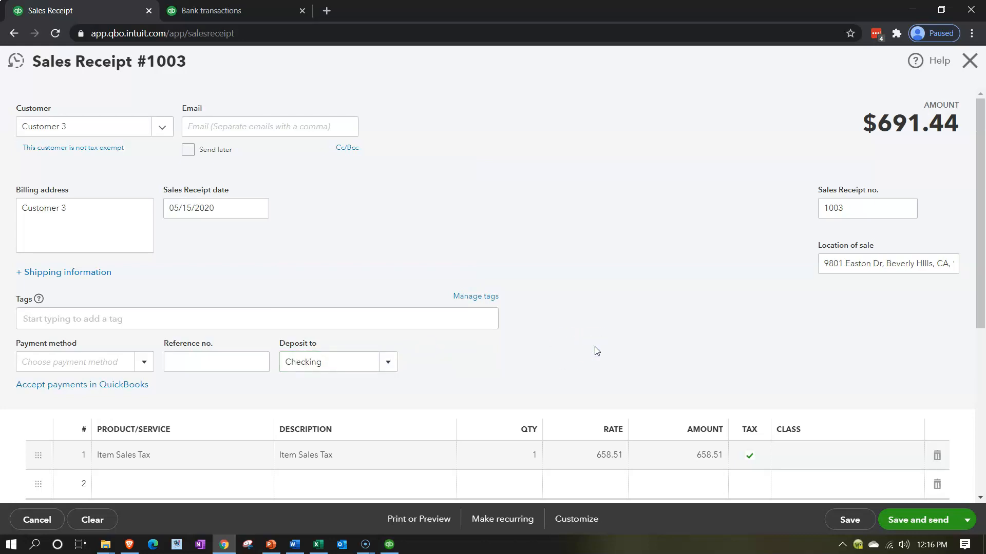
pyautogui.scroll(-1, 596, 351)
pyautogui.scroll(-2, 596, 352)
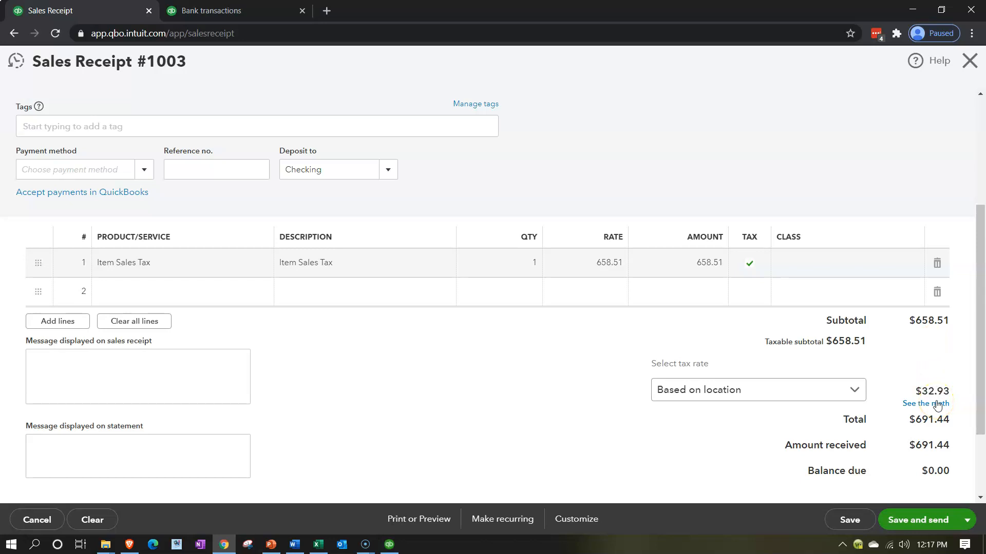
pyautogui.click(851, 520)
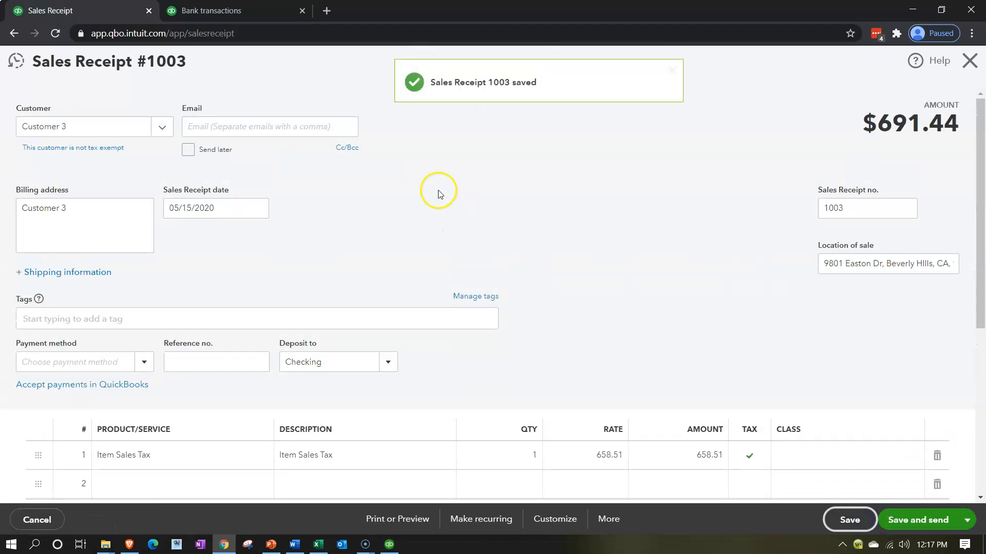
# Return to the bank transactions page and open two duplicates of it in new browser tabs.
pyautogui.click(260, 16)
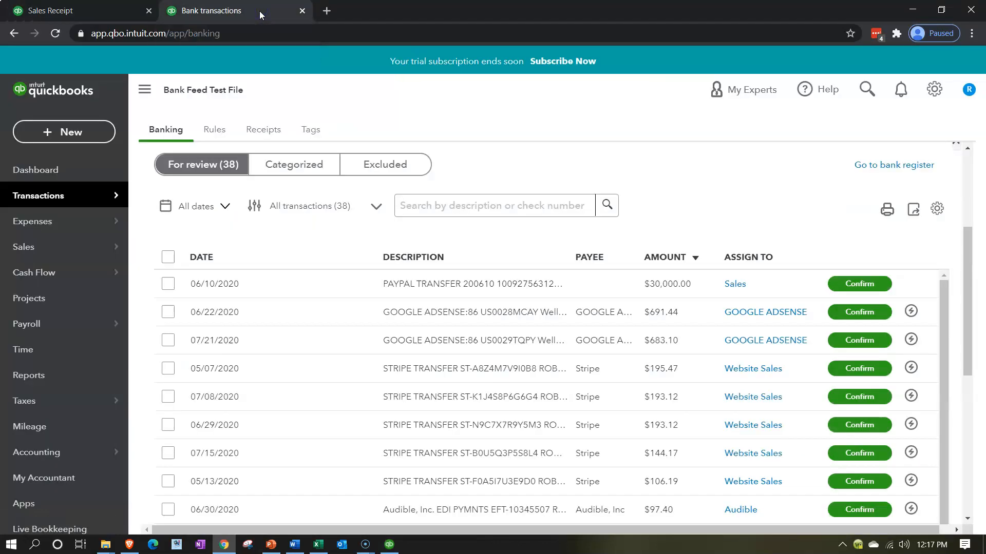
pyautogui.rightClick(260, 10)
pyautogui.click(297, 88)
pyautogui.rightClick(388, 12)
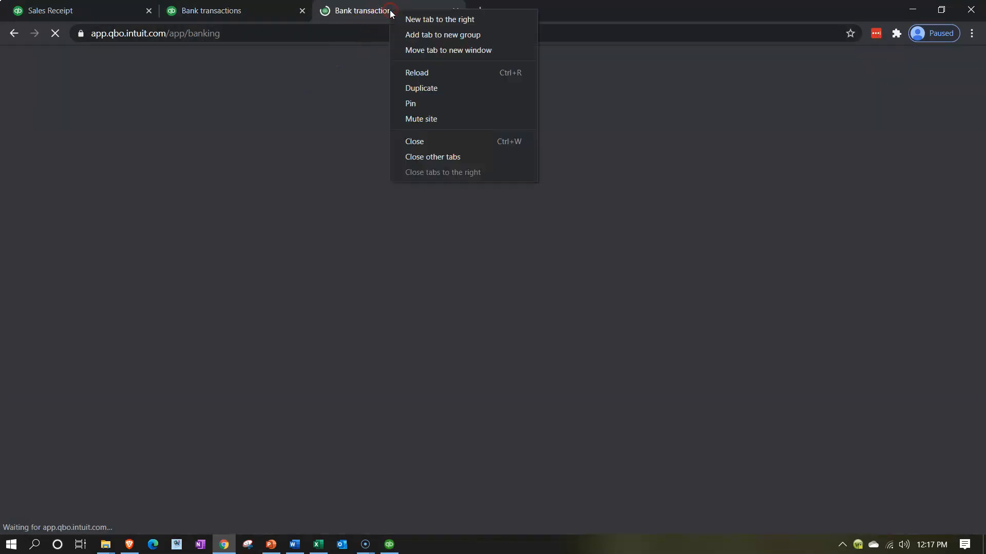
pyautogui.click(412, 89)
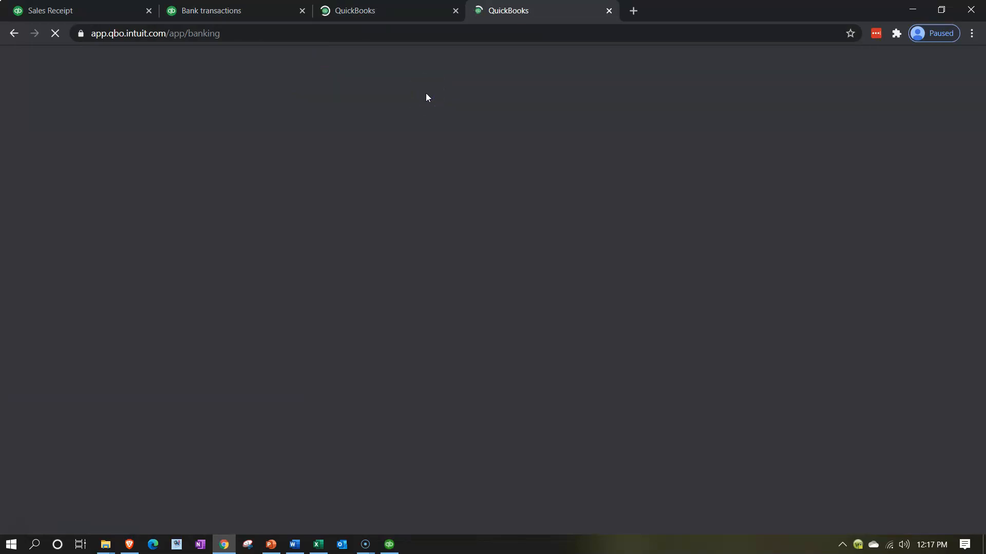
# Open the Profit and Loss report, hide the navigation menu, and run the report for 01/01/2020 to 12/31/2020.
pyautogui.click(52, 380)
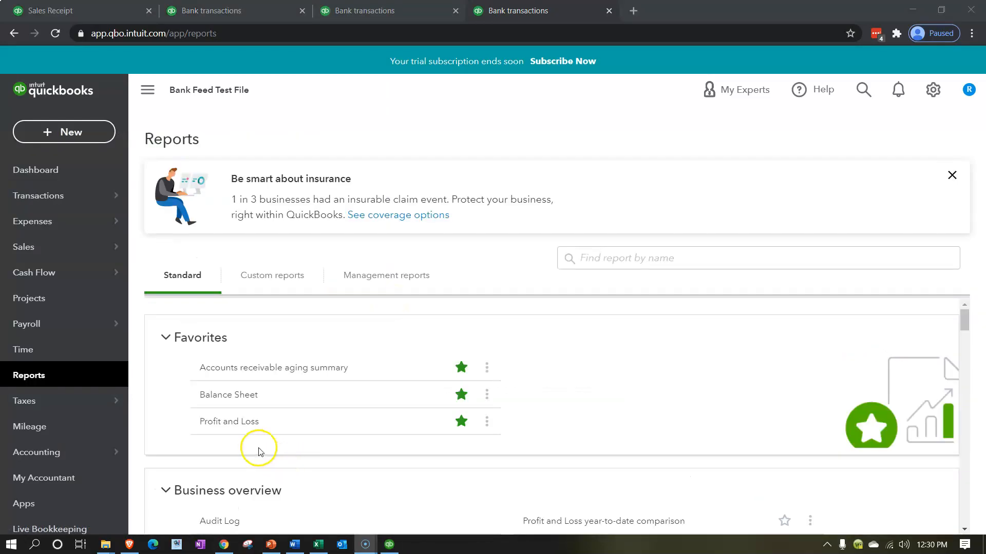
pyautogui.click(230, 430)
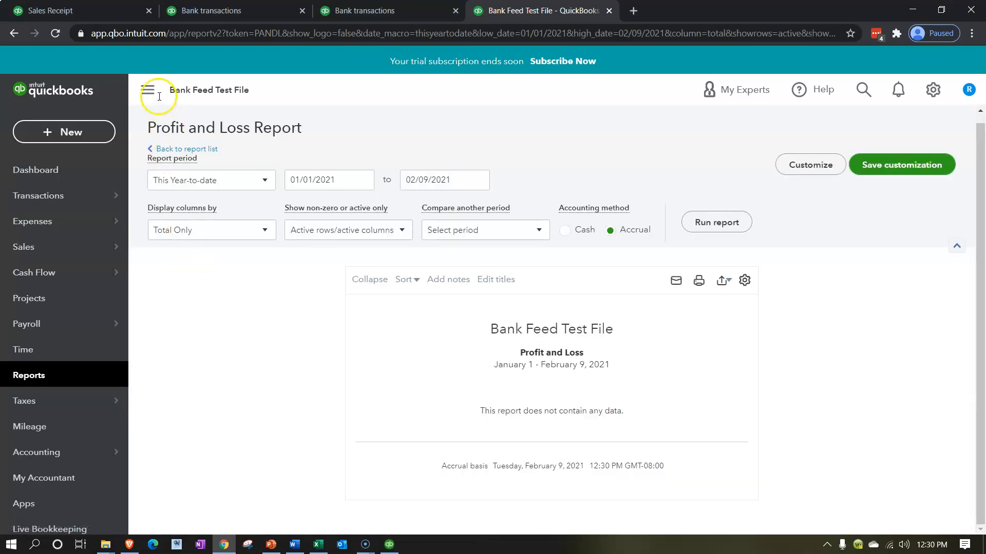
pyautogui.click(150, 92)
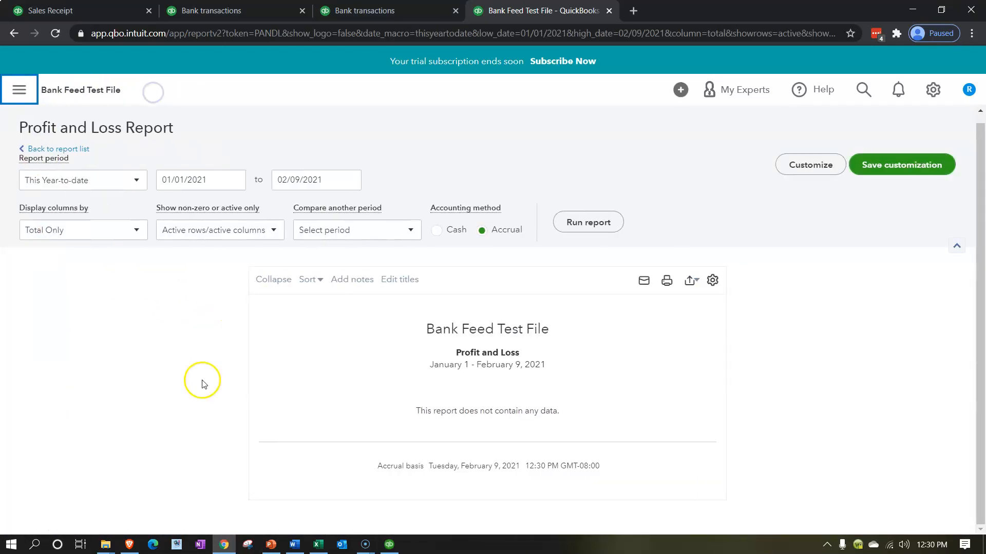
pyautogui.moveTo(219, 193); pyautogui.dragTo(122, 189)
pyautogui.write('01/01/2020')
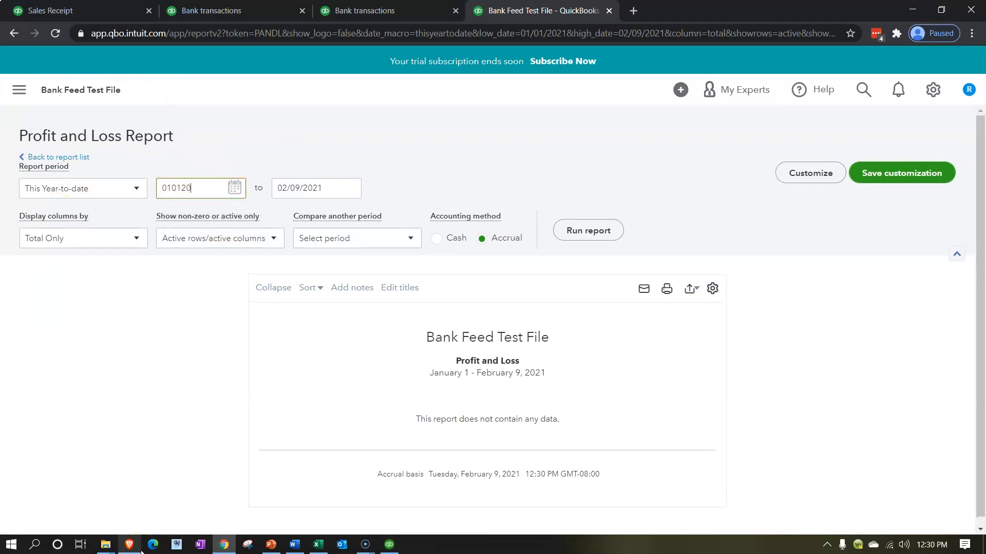
pyautogui.press('Tab')
pyautogui.write('12/31/2020')
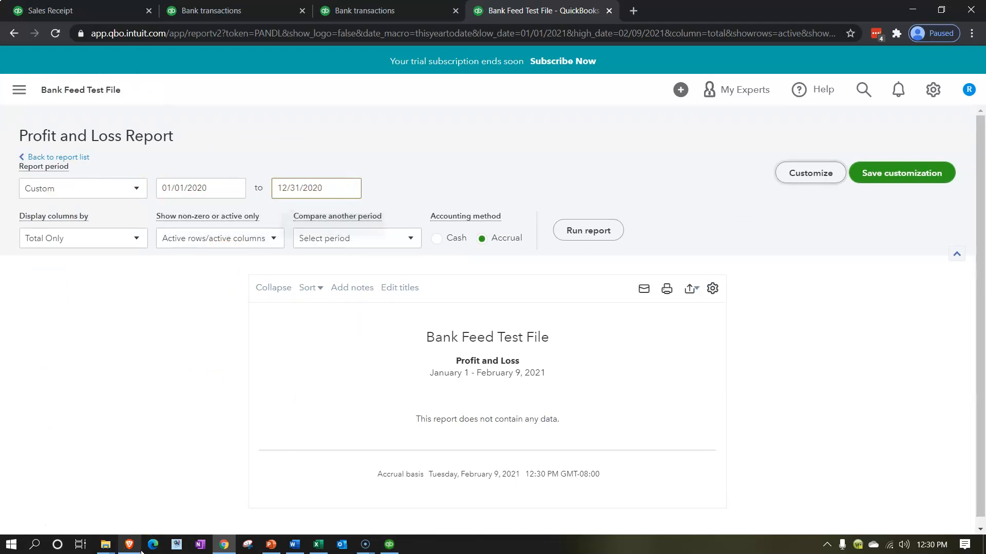
pyautogui.click(471, 464)
pyautogui.click(596, 230)
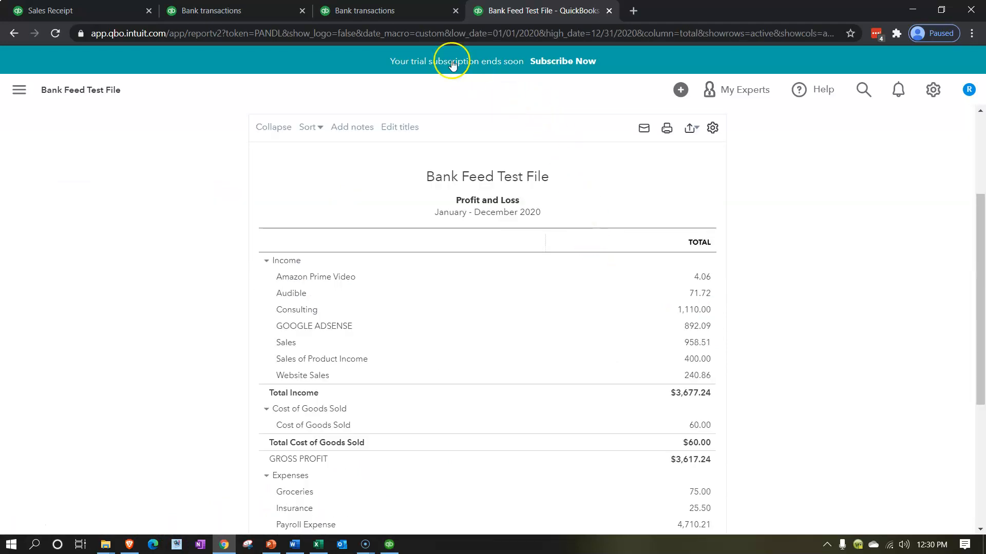
# Open the Balance Sheet report in the other duplicated bank transactions tab and run it for 01/01/2020 to 12/31/2020.
pyautogui.click(390, 11)
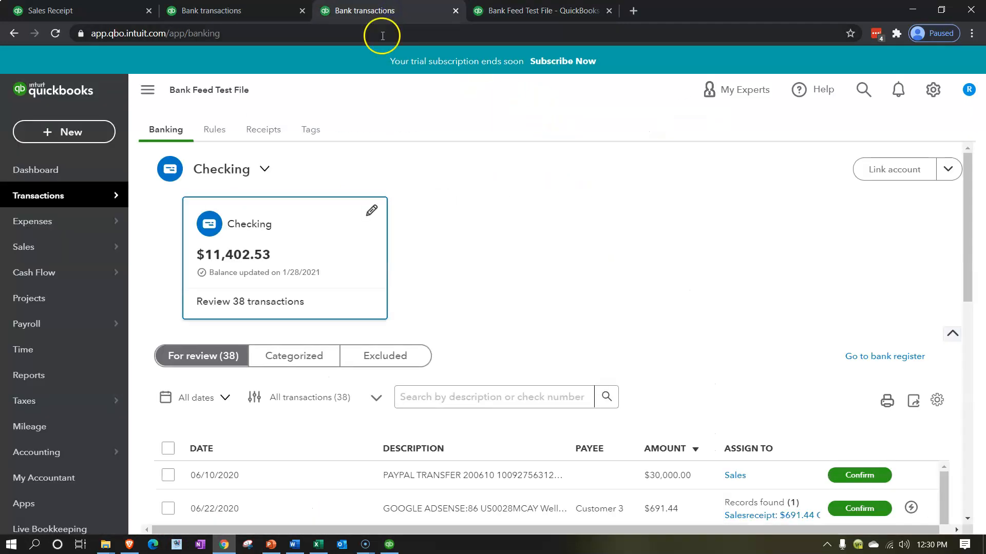
pyautogui.click(59, 382)
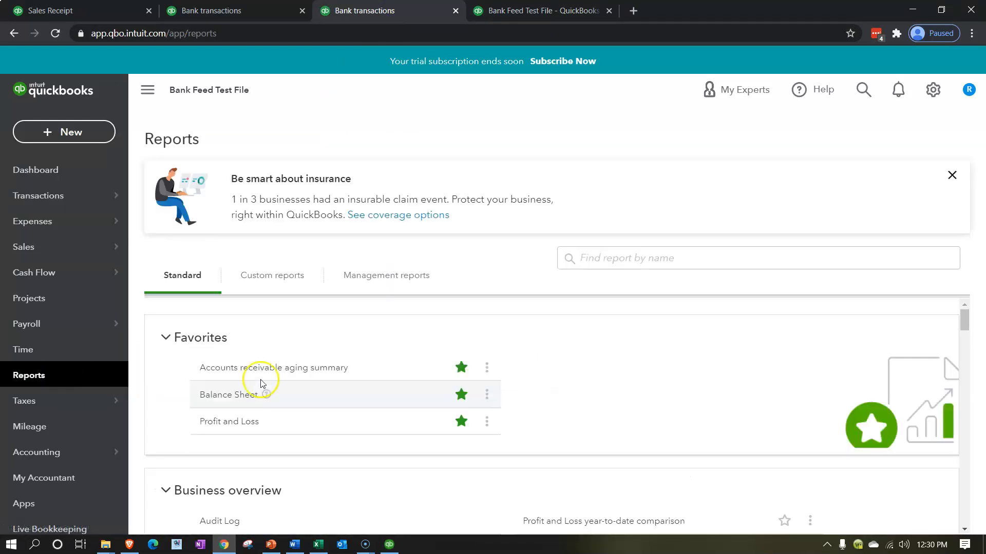
pyautogui.click(246, 397)
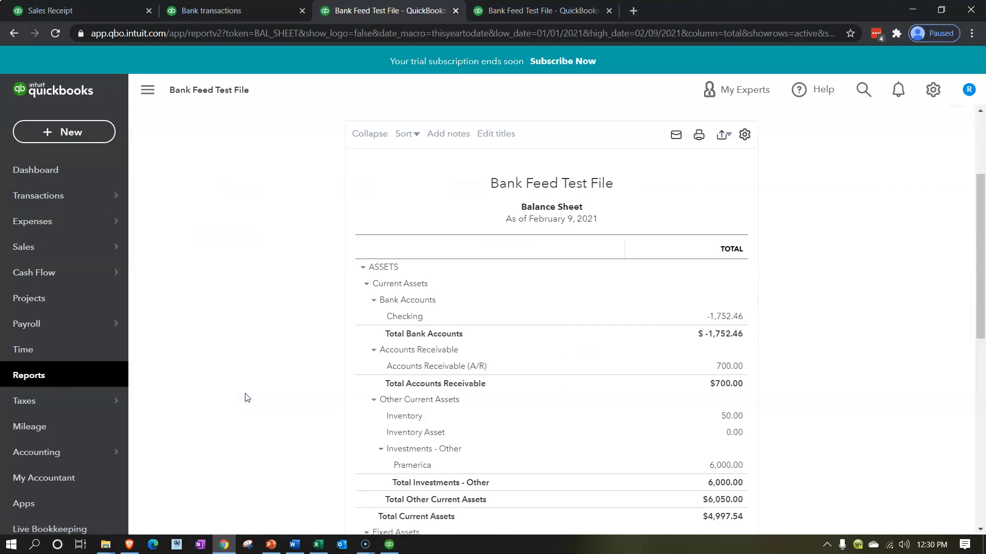
pyautogui.click(352, 183)
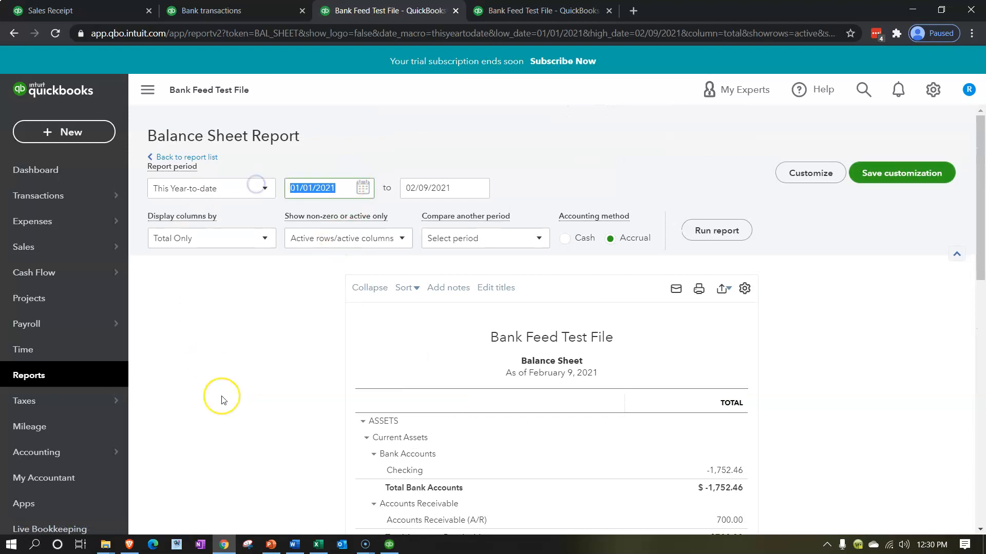
pyautogui.write('01/01/2020')
pyautogui.press('Tab')
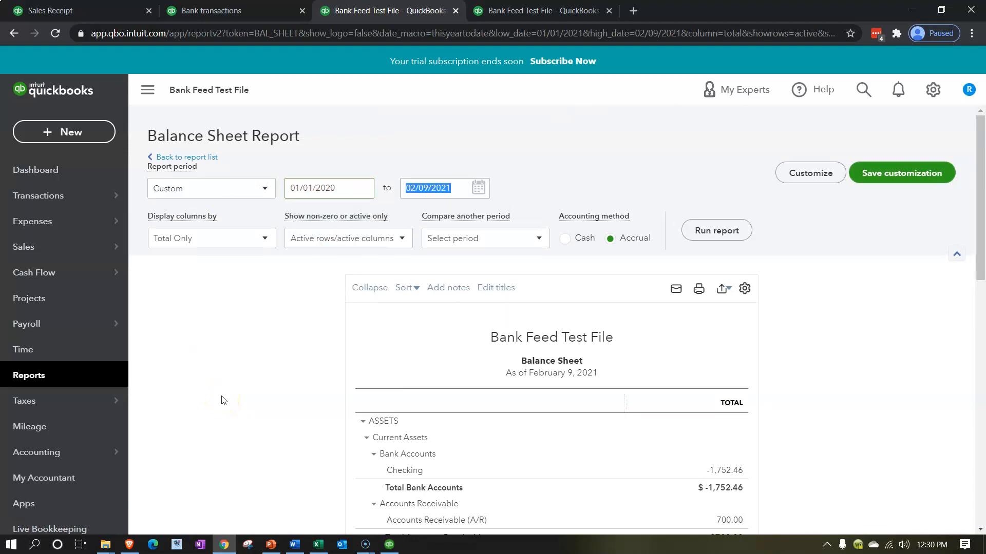
pyautogui.write('12/31/2020')
pyautogui.press('Tab')
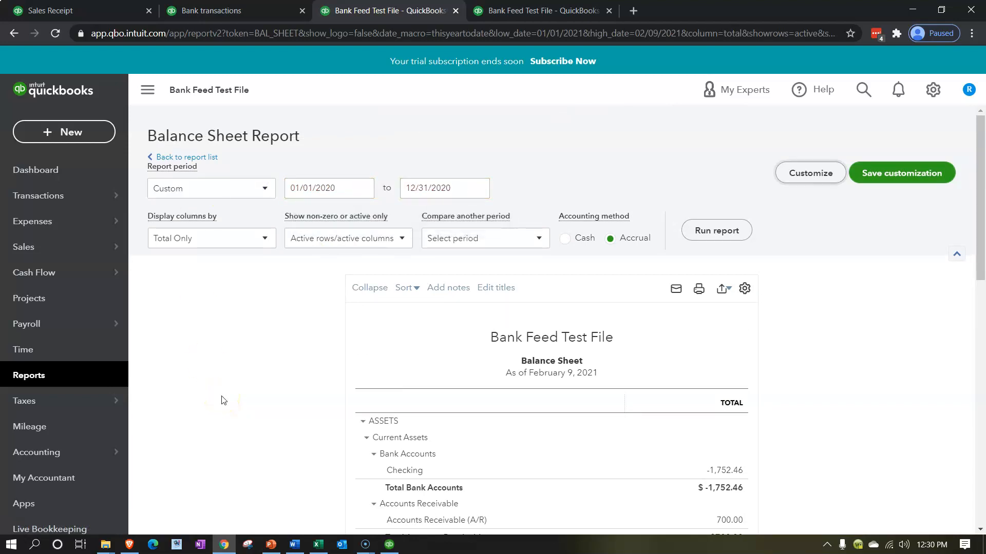
pyautogui.click(717, 231)
pyautogui.scroll(-3, 489, 184)
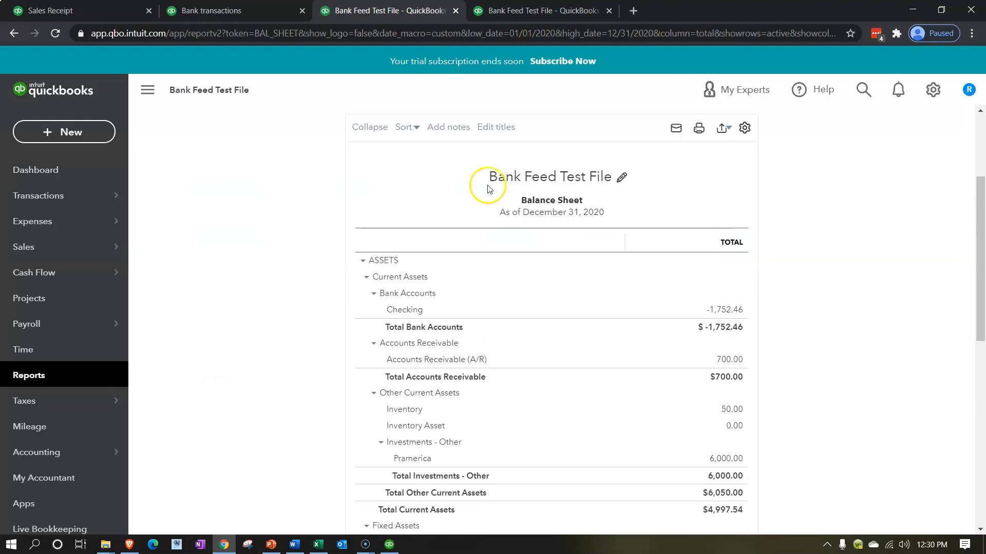
# Open the transaction detail behind the Balance Sheet's Checking balance and examine the entry for sales receipt 1003.
pyautogui.click(147, 89)
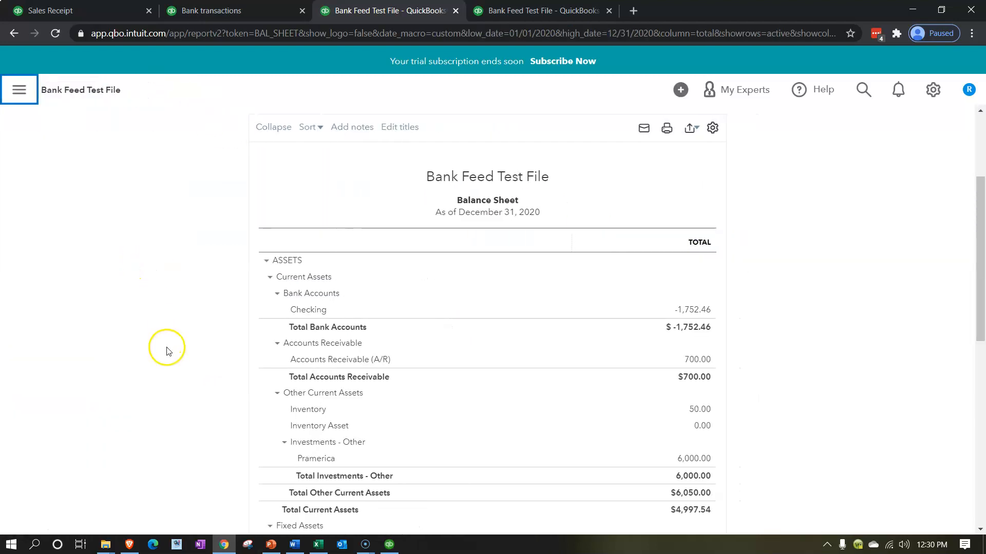
pyautogui.hotkey('ctrl', '+')
pyautogui.hotkey('ctrl', '+')
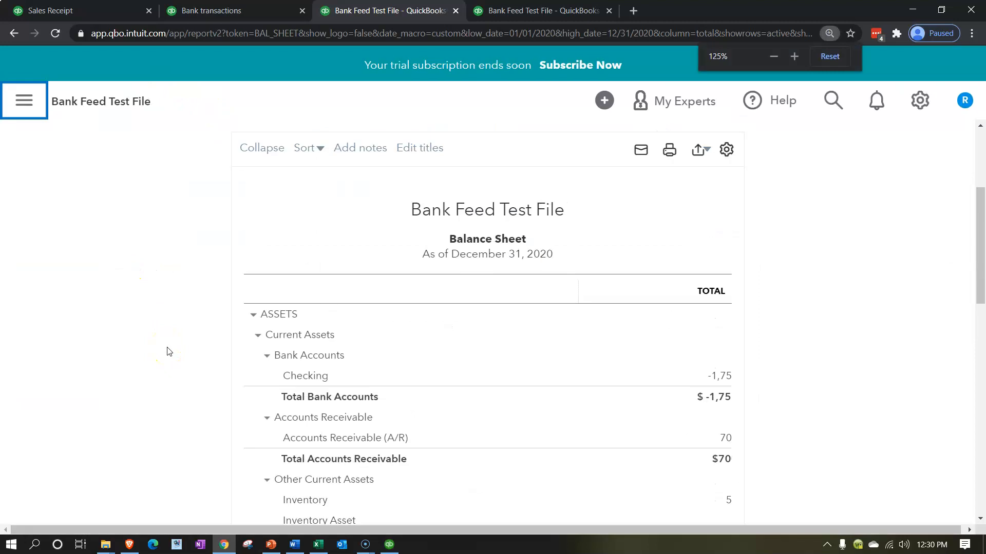
pyautogui.scroll(-1, 168, 349)
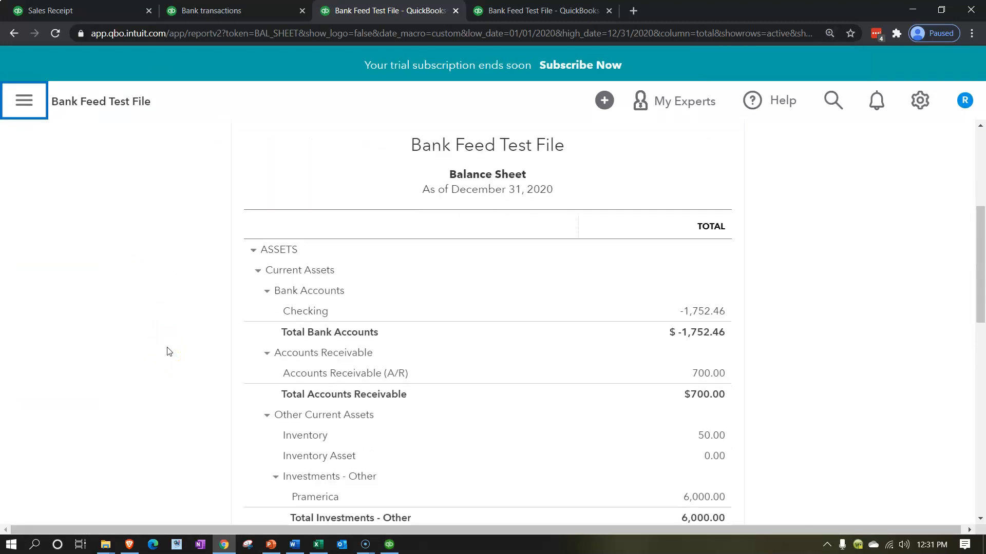
pyautogui.click(722, 319)
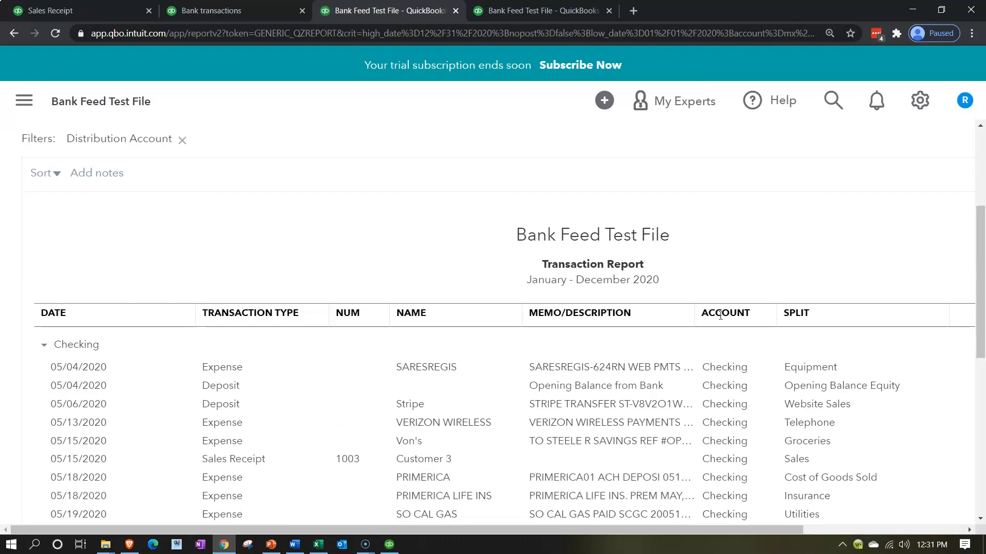
pyautogui.scroll(-2, 590, 354)
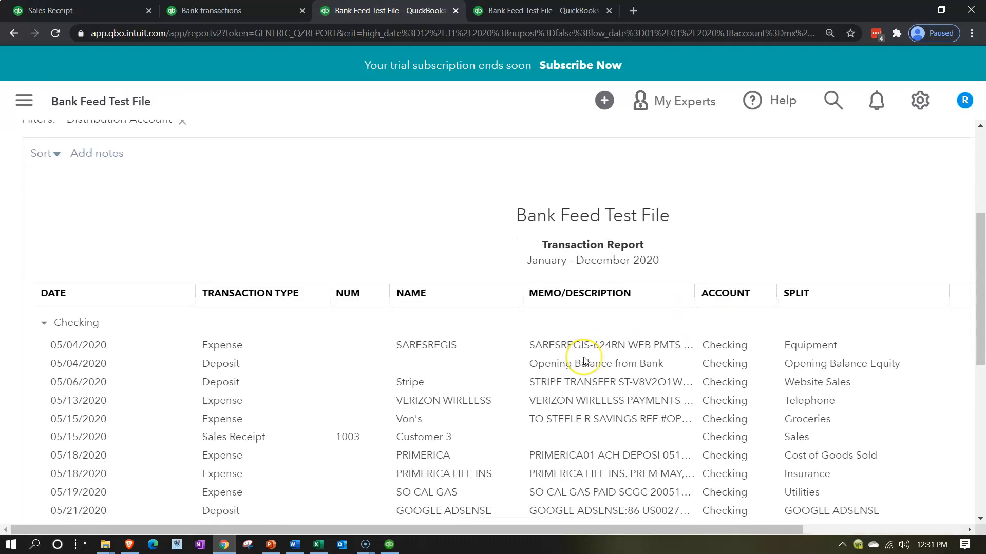
pyautogui.hotkey('ctrl', '-')
pyautogui.hotkey('ctrl', '-')
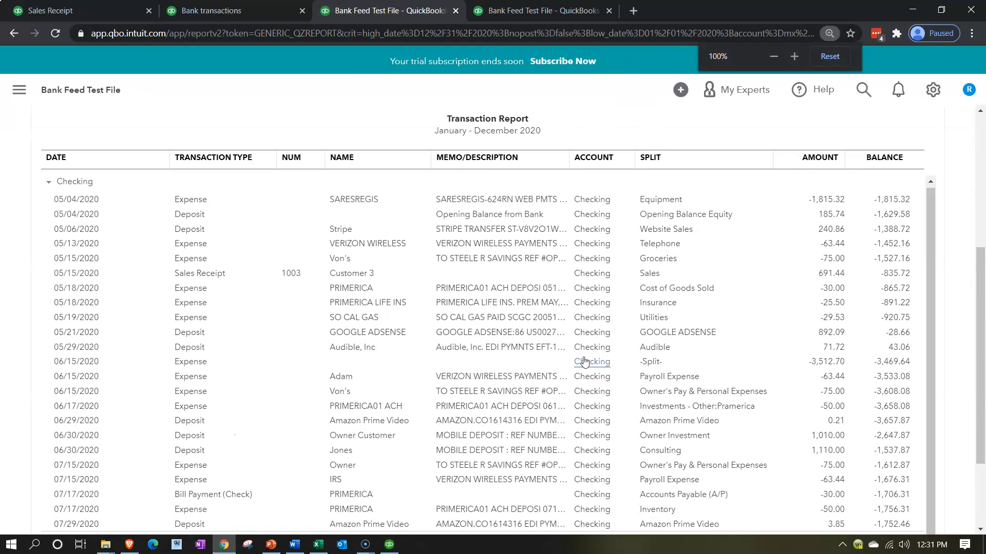
pyautogui.scroll(-2, 469, 385)
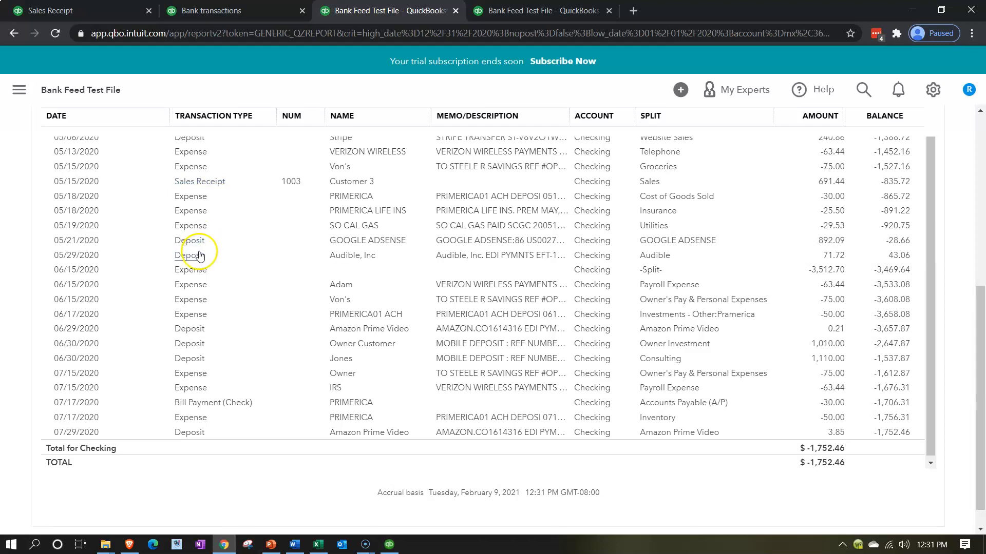
# Return from the Checking transaction detail to the Balance Sheet summary.
pyautogui.scroll(6, 194, 252)
pyautogui.scroll(1, 195, 263)
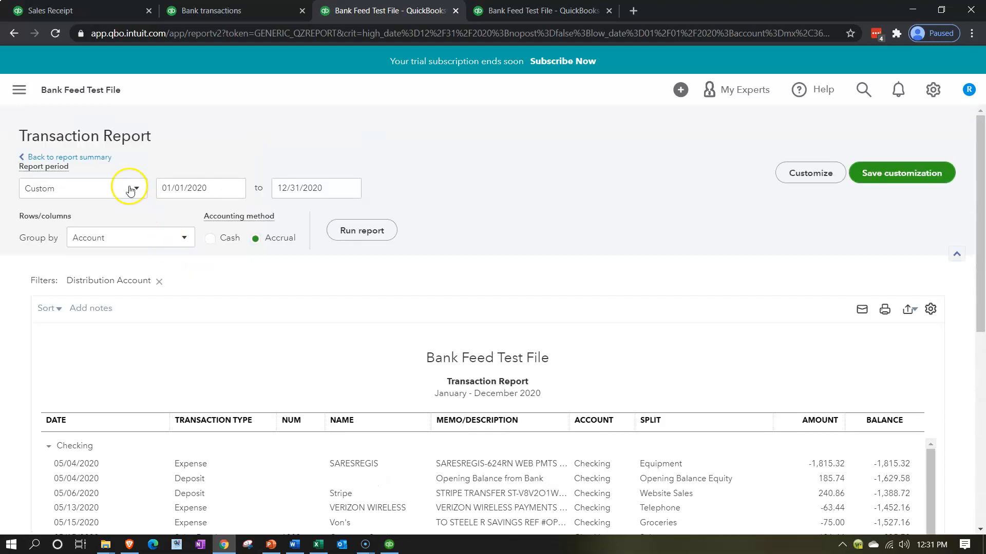
pyautogui.click(94, 156)
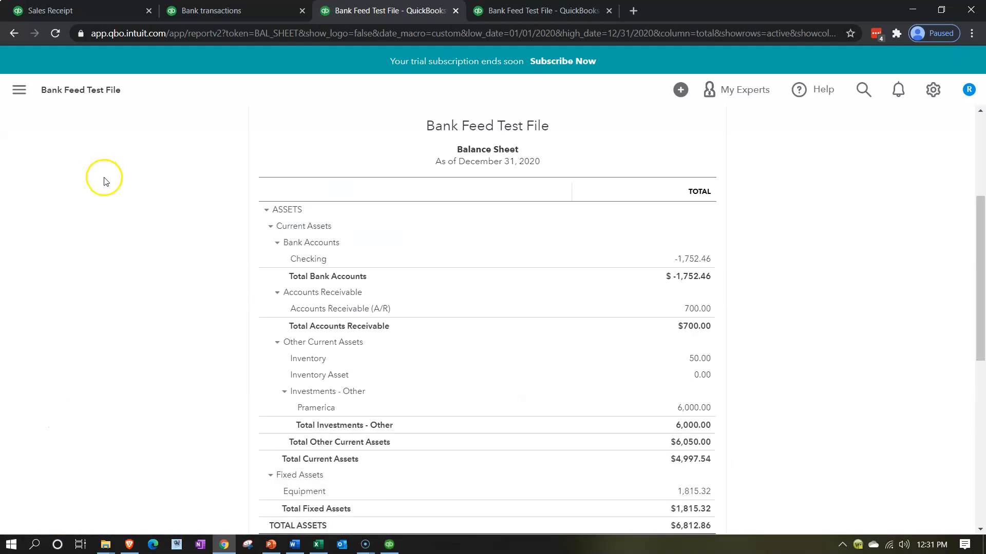
# Open the transaction detail behind Sales income on the Profit and Loss report and open sales receipt 1003 from it.
pyautogui.click(497, 16)
pyautogui.scroll(-1, 145, 359)
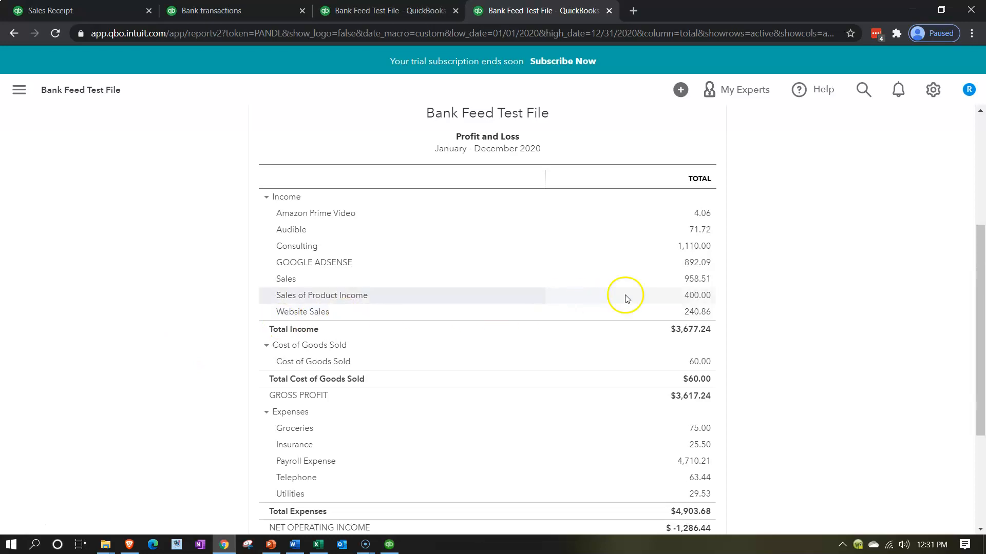
pyautogui.click(690, 280)
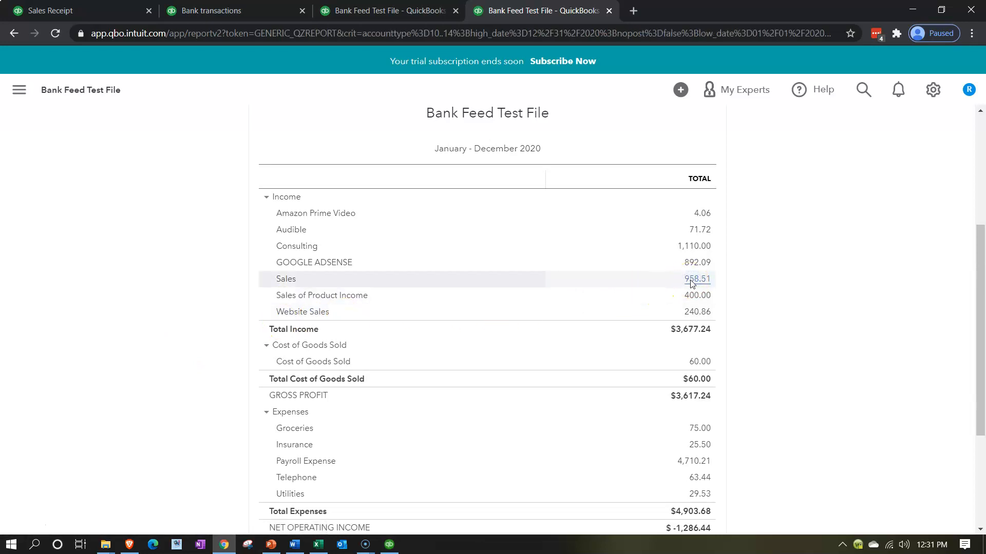
pyautogui.scroll(-2, 693, 285)
pyautogui.click(685, 411)
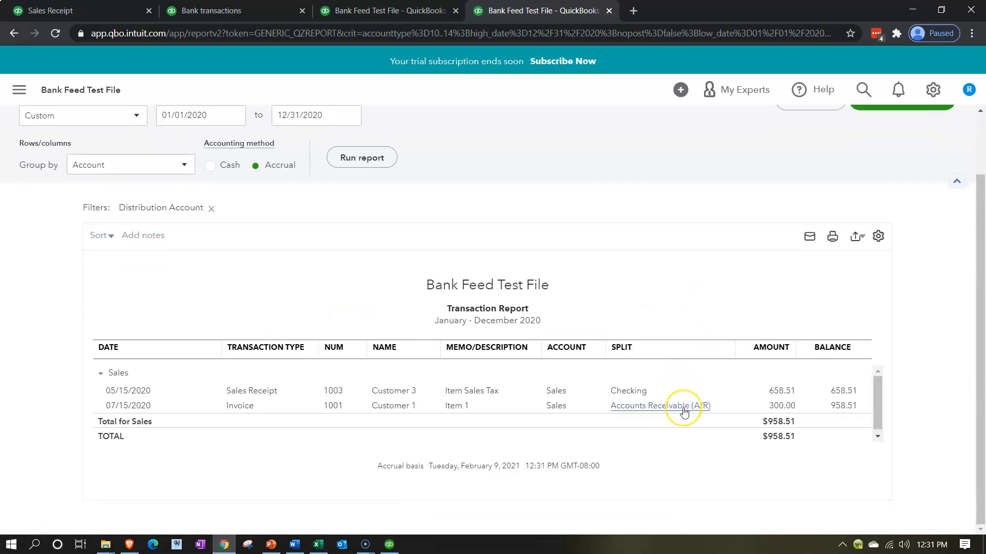
pyautogui.click(777, 395)
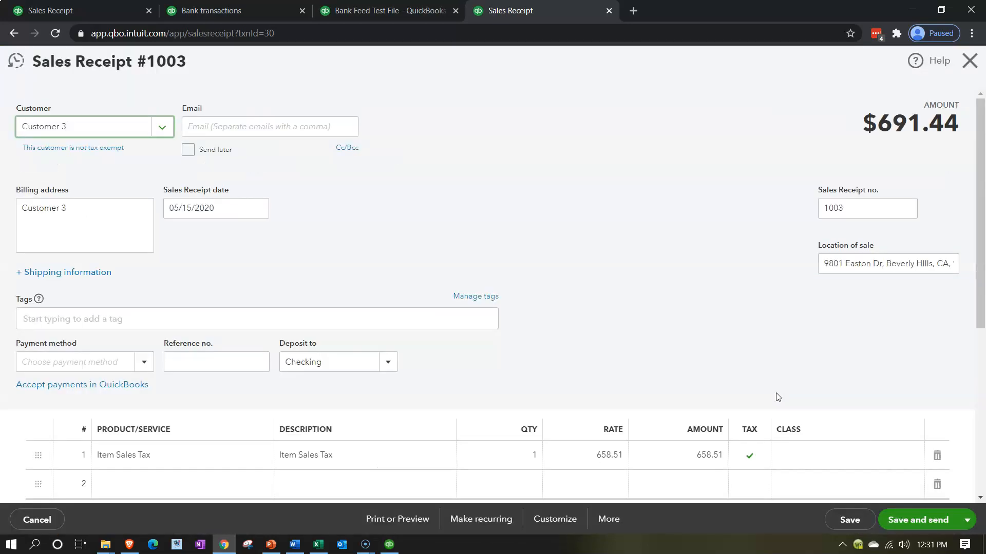
# Review the sales receipt's subtotal, sales tax and total, close it, and return to the Profit and Loss report.
pyautogui.scroll(-1, 694, 345)
pyautogui.scroll(-3, 694, 345)
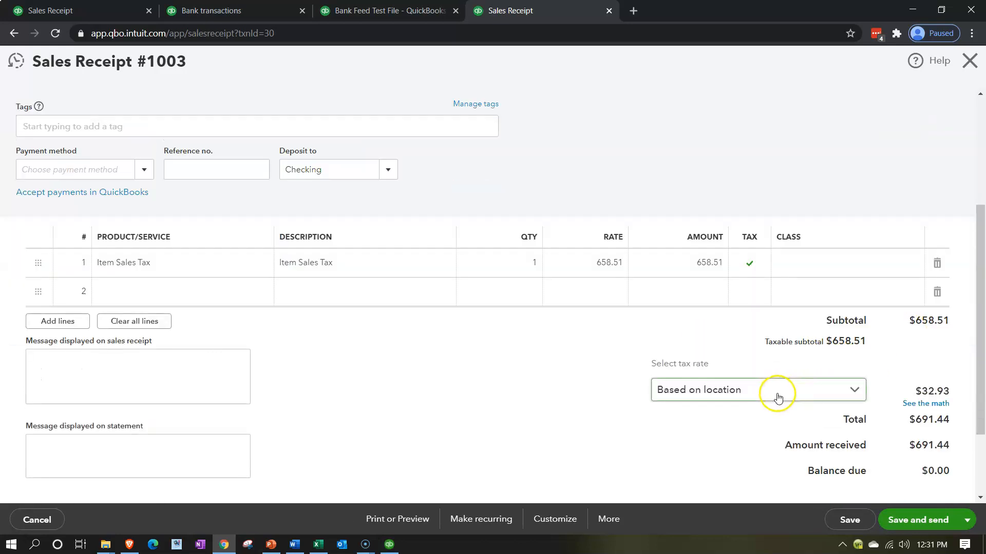
pyautogui.scroll(-1, 481, 404)
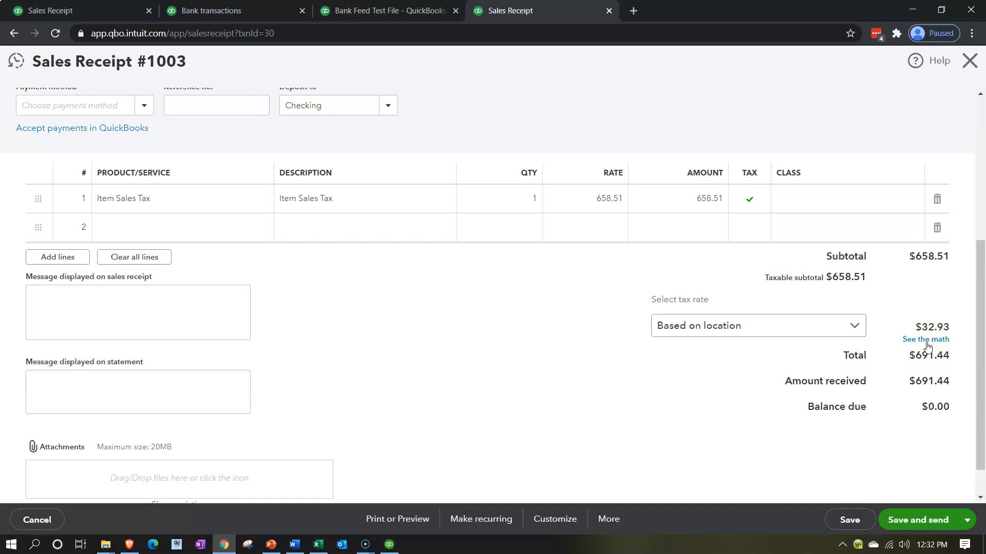
pyautogui.scroll(3, 688, 396)
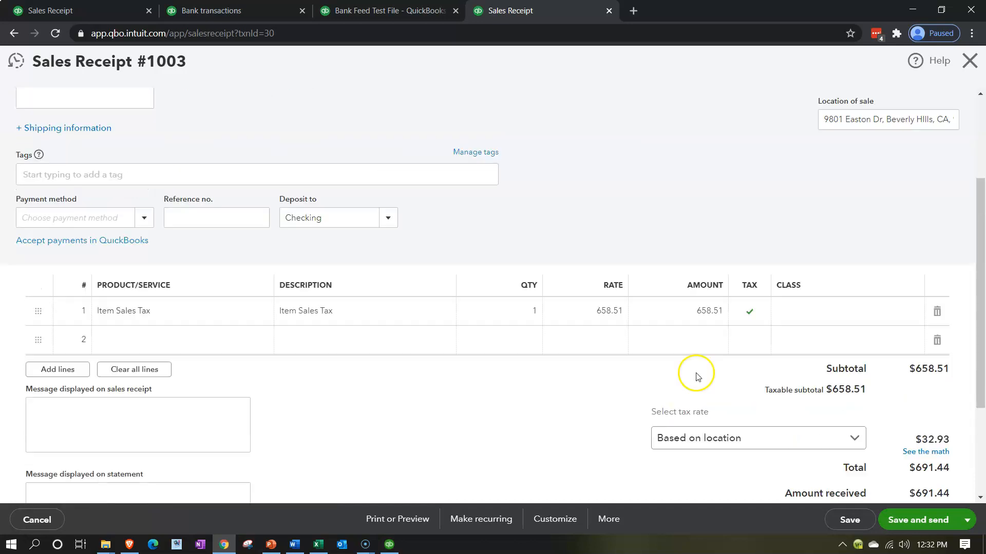
pyautogui.click(968, 61)
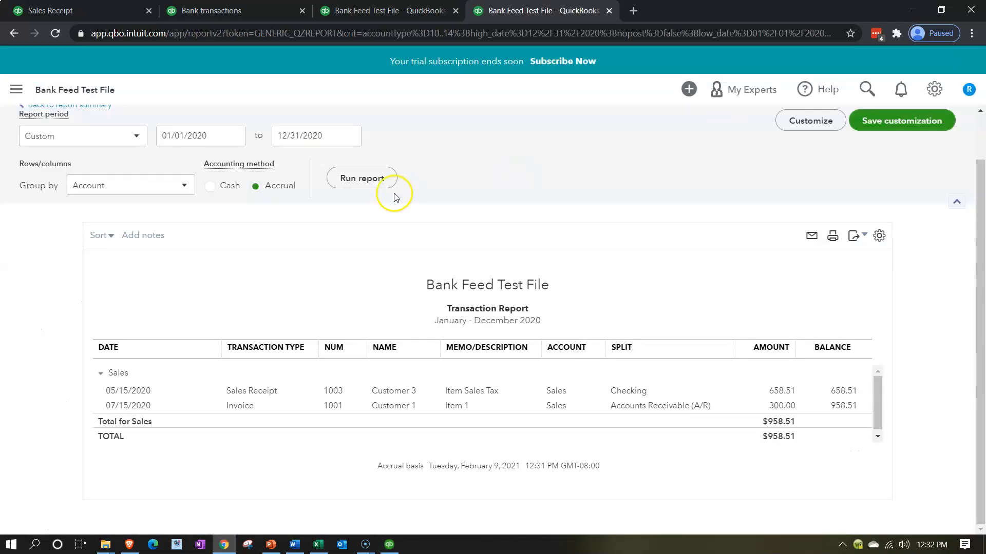
pyautogui.click(95, 157)
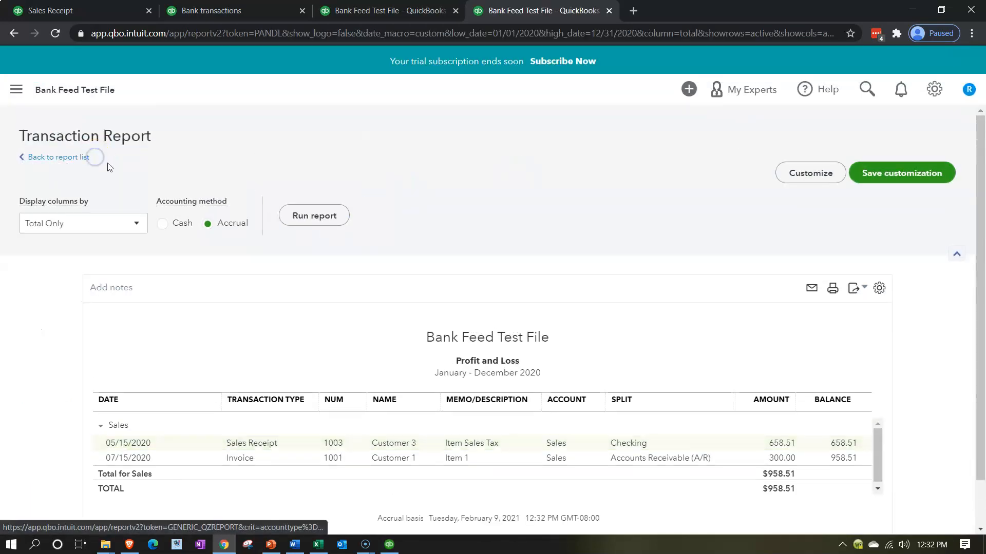
# Go back to the Balance Sheet and examine the sales tax payable under Other Current Liabilities.
pyautogui.click(392, 17)
pyautogui.scroll(-3, 199, 353)
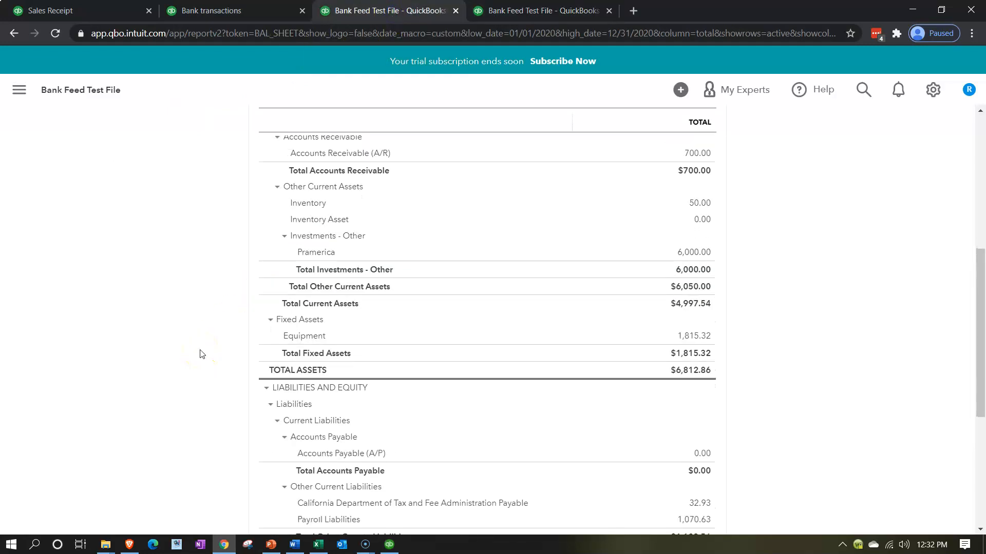
pyautogui.scroll(-2, 200, 354)
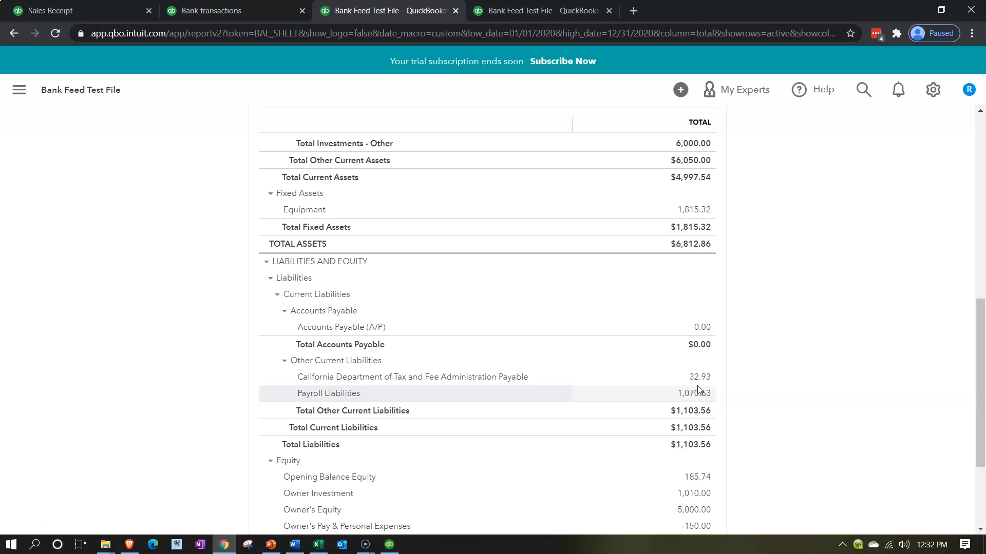
# Match the 06/22/2020 Google Adsense deposit of $691.44 in the bank feed to the Customer 3 sales receipt and save the match.
pyautogui.click(232, 12)
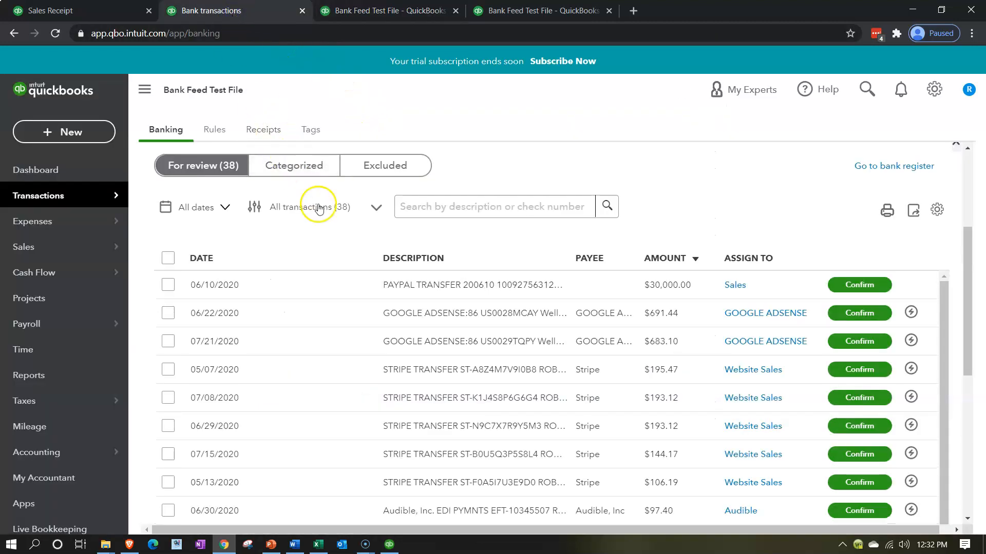
pyautogui.click(530, 327)
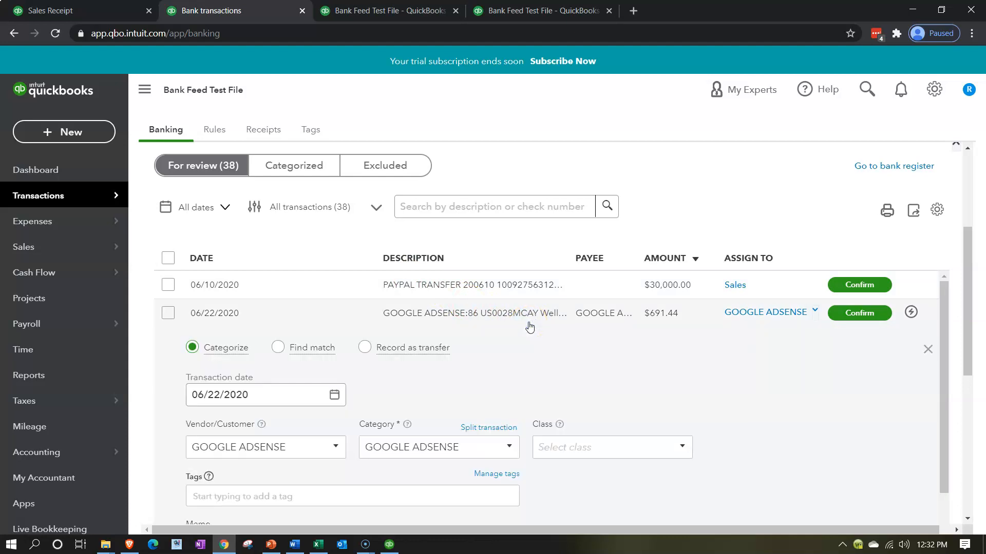
pyautogui.scroll(-1, 530, 327)
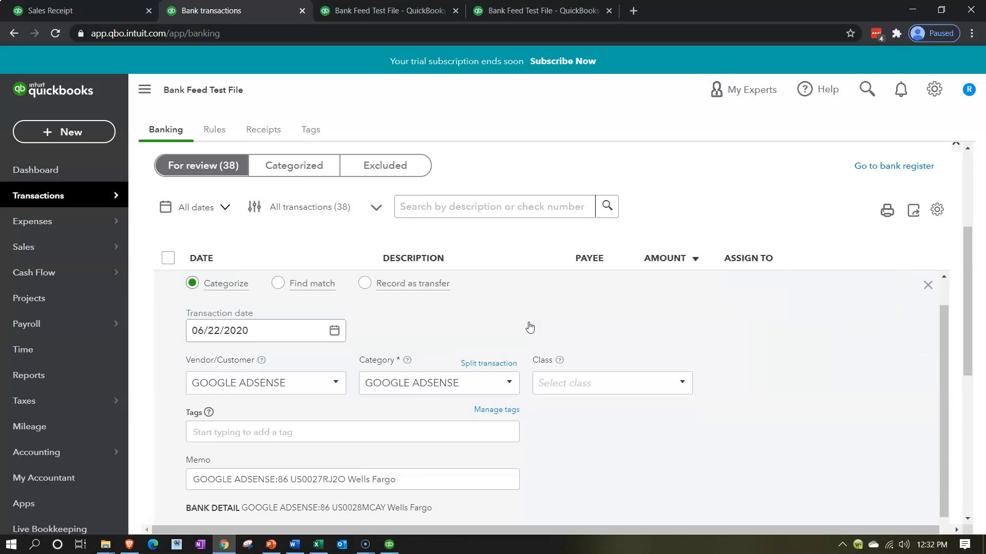
pyautogui.click(278, 284)
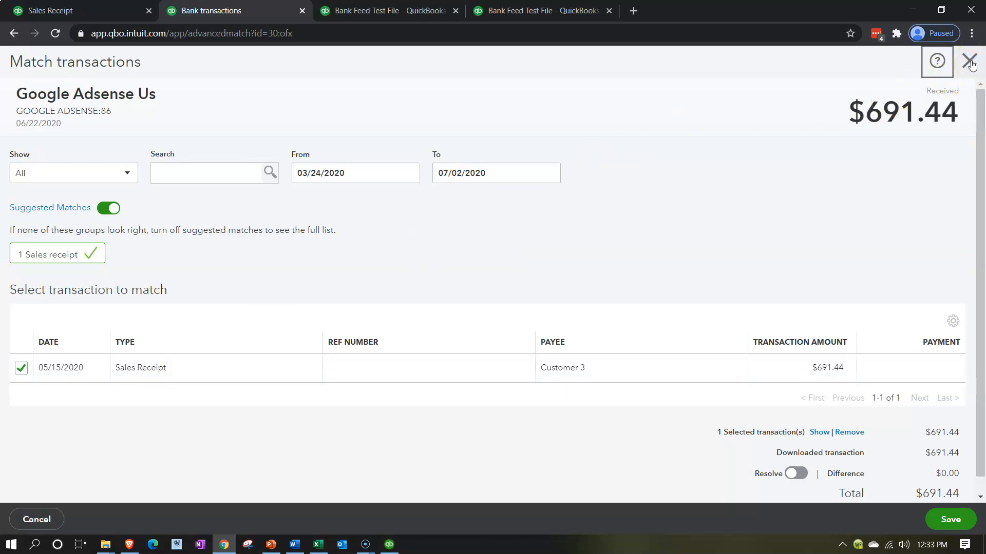
pyautogui.click(950, 519)
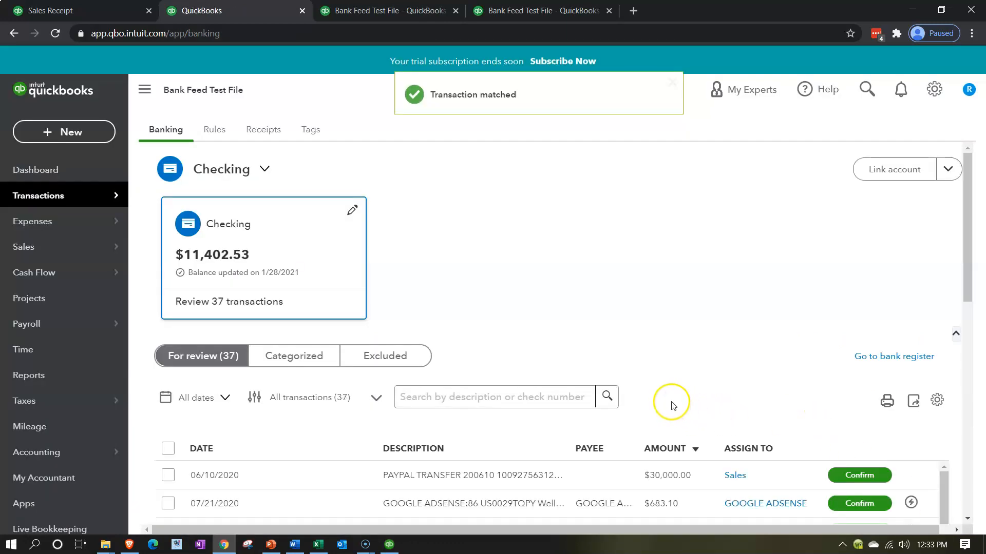
pyautogui.scroll(-5, 673, 406)
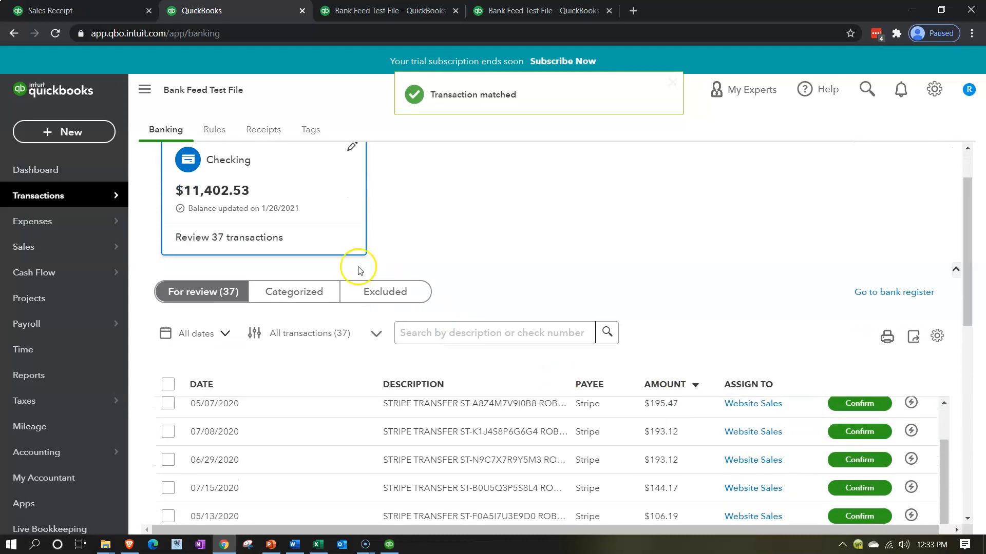
# Return to the Balance Sheet report and review its Checking balance after the bank feed match.
pyautogui.click(353, 11)
pyautogui.scroll(1, 371, 267)
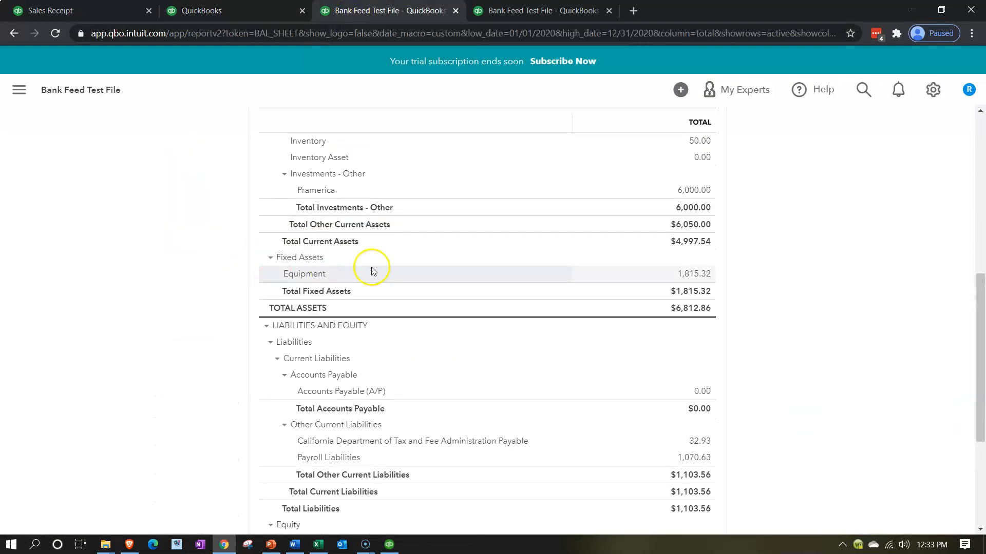
pyautogui.scroll(8, 371, 266)
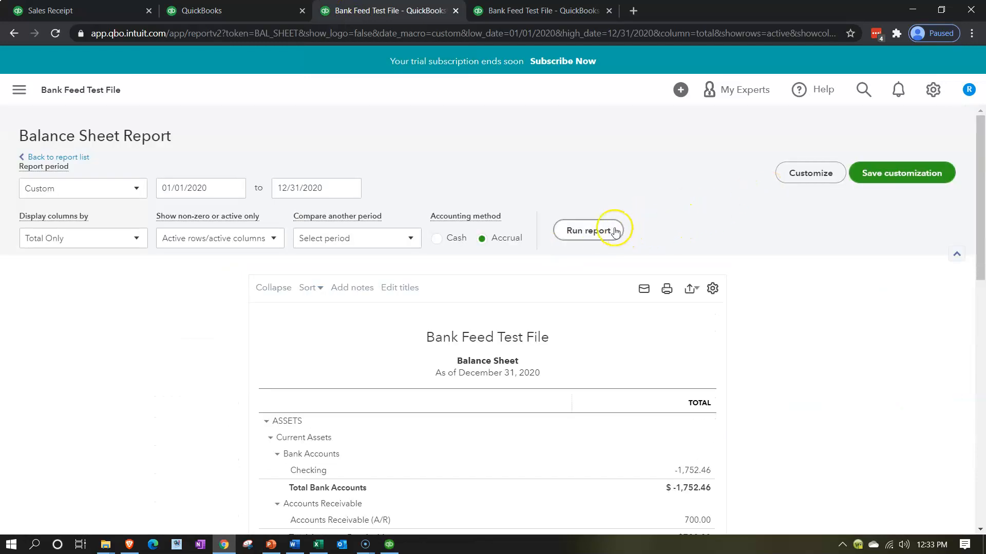
pyautogui.scroll(-3, 469, 330)
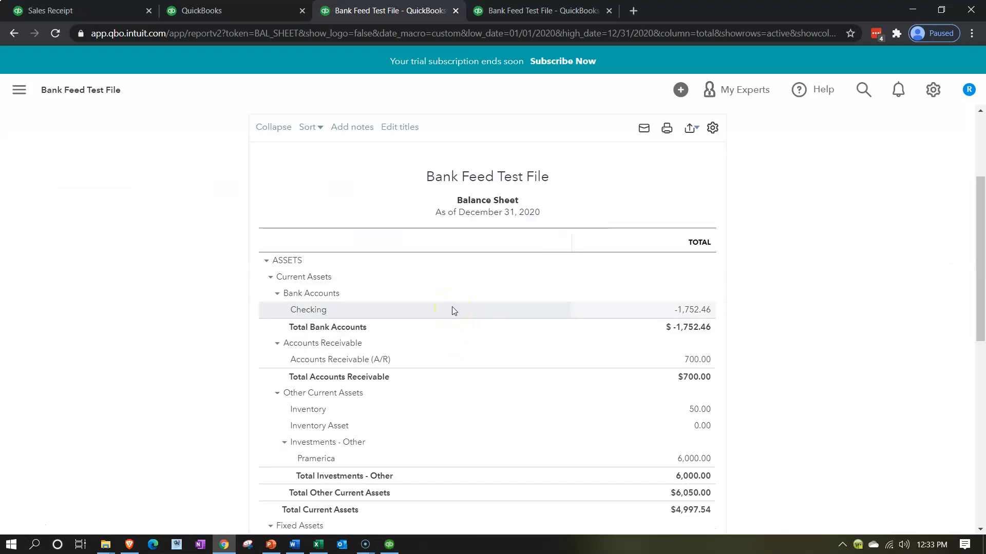
# Rerun the 2020 Profit and Loss report and review its income accounts.
pyautogui.click(531, 11)
pyautogui.scroll(3, 410, 225)
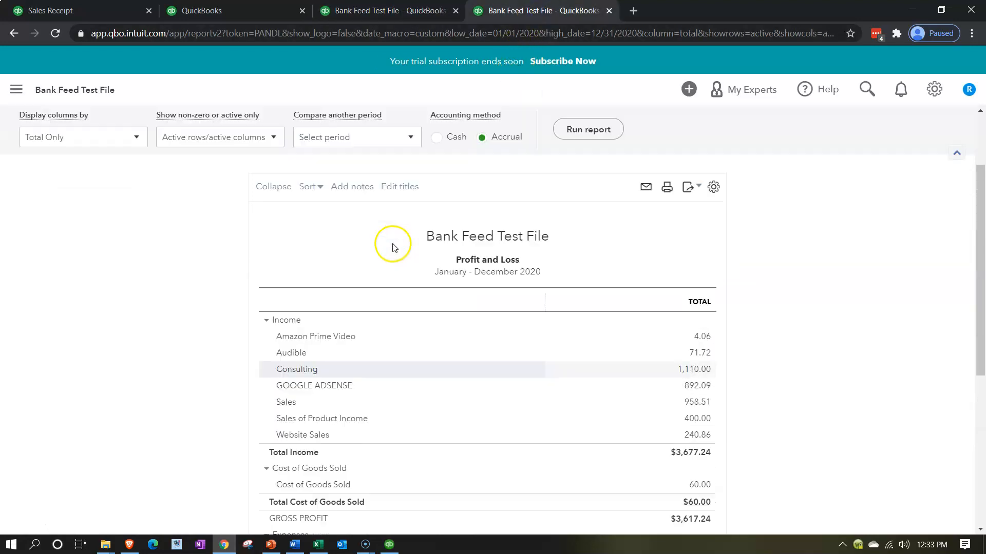
pyautogui.click(584, 140)
pyautogui.scroll(-3, 293, 417)
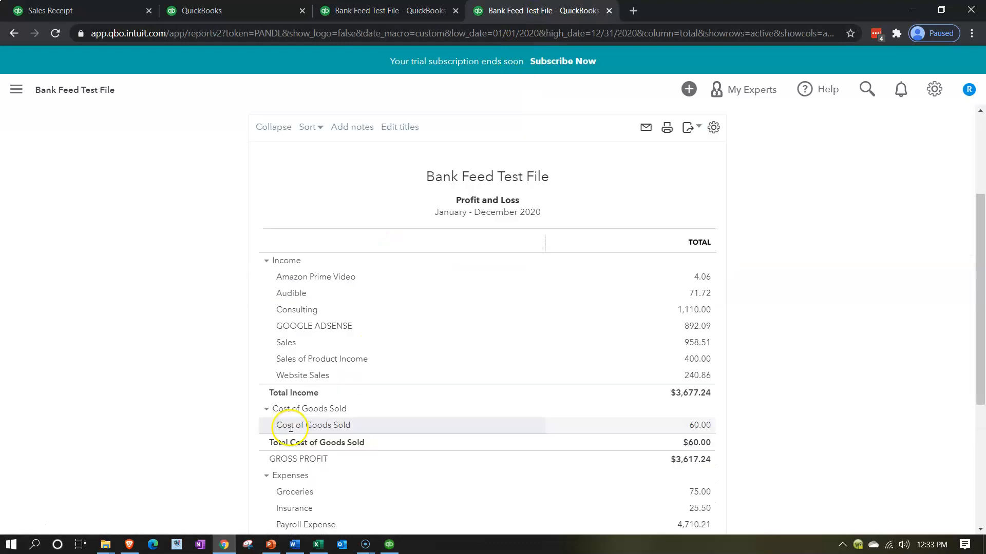
# Examine the transaction detail behind Sales income and return to the Profit and Loss summary.
pyautogui.click(693, 343)
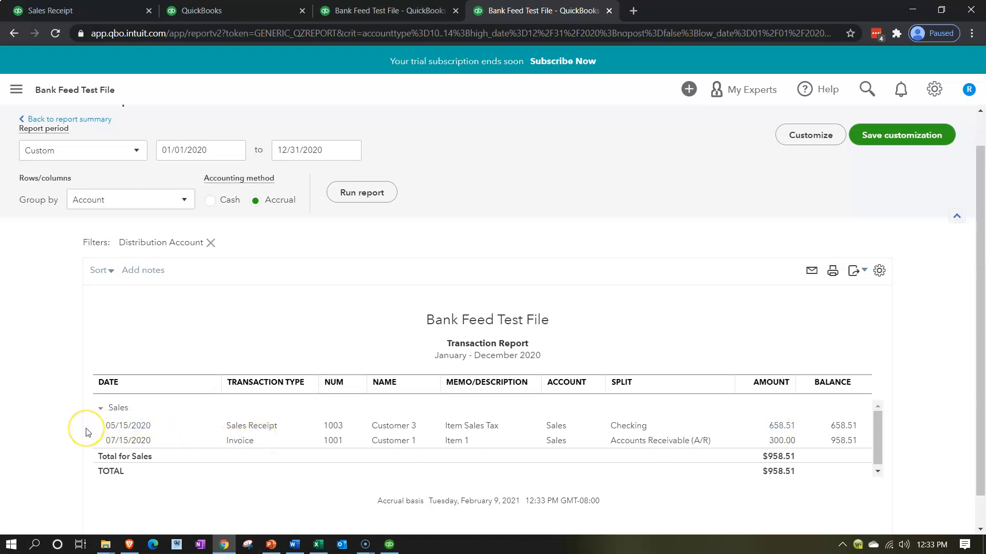
pyautogui.scroll(2, 86, 432)
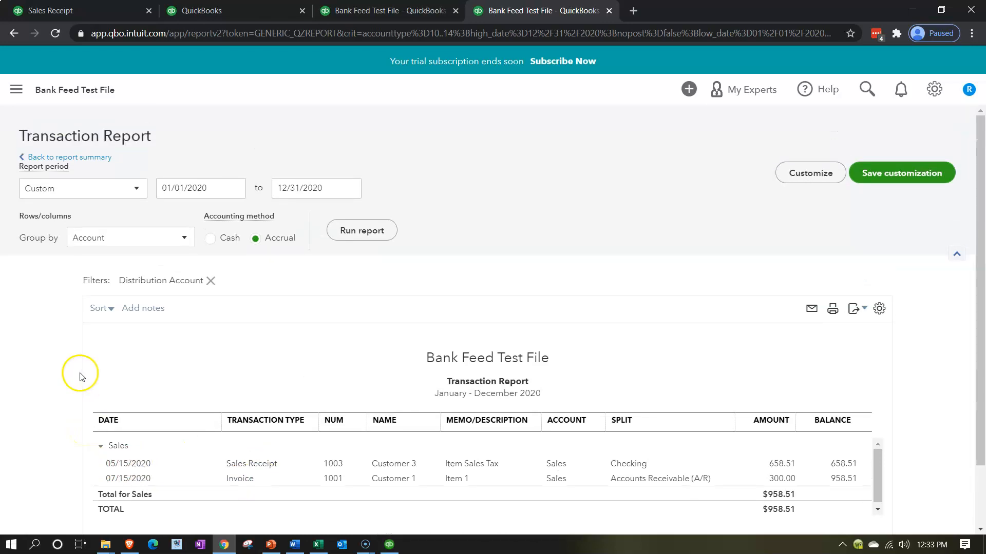
pyautogui.click(81, 158)
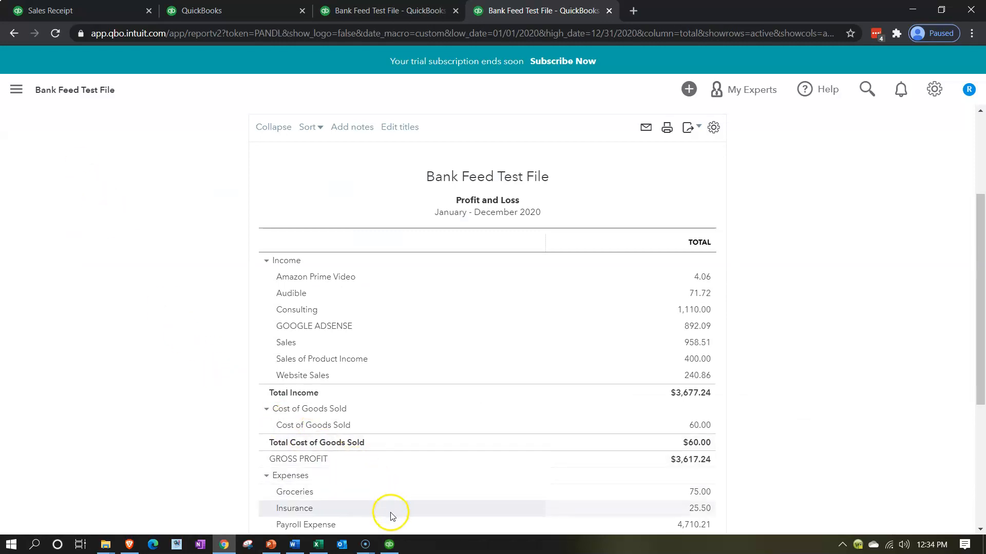
# Switch to QuickBooks Desktop and look over the customer and sales tax items on its home page.
pyautogui.click(393, 546)
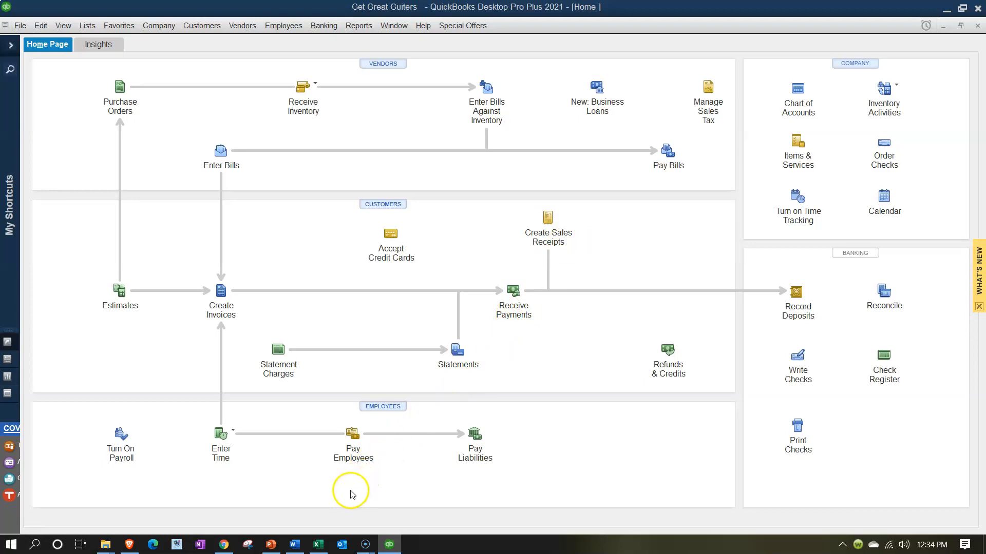
# Switch to the Excel workbook and clear the earlier calculation from cells A1:B3 of Sheet1.
pyautogui.click(320, 547)
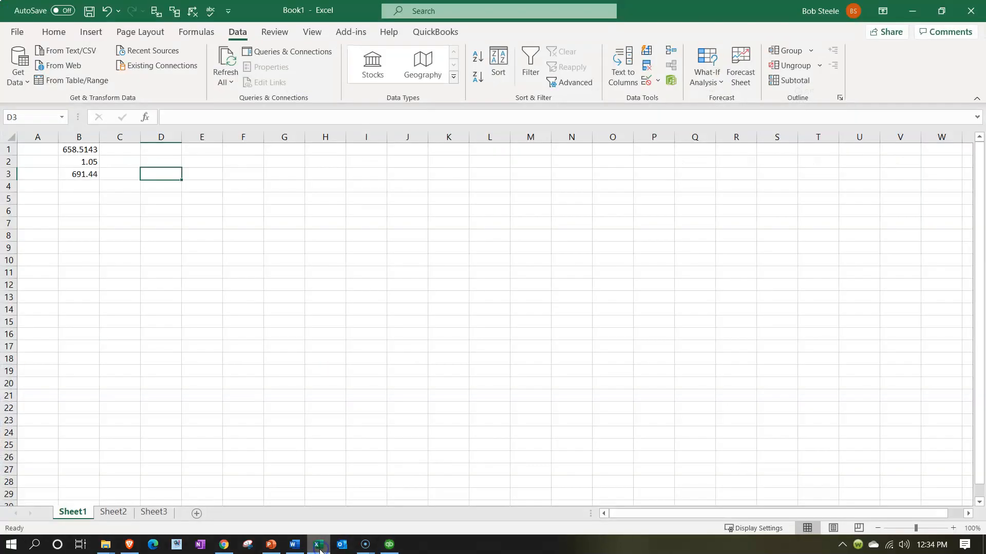
pyautogui.click(70, 244)
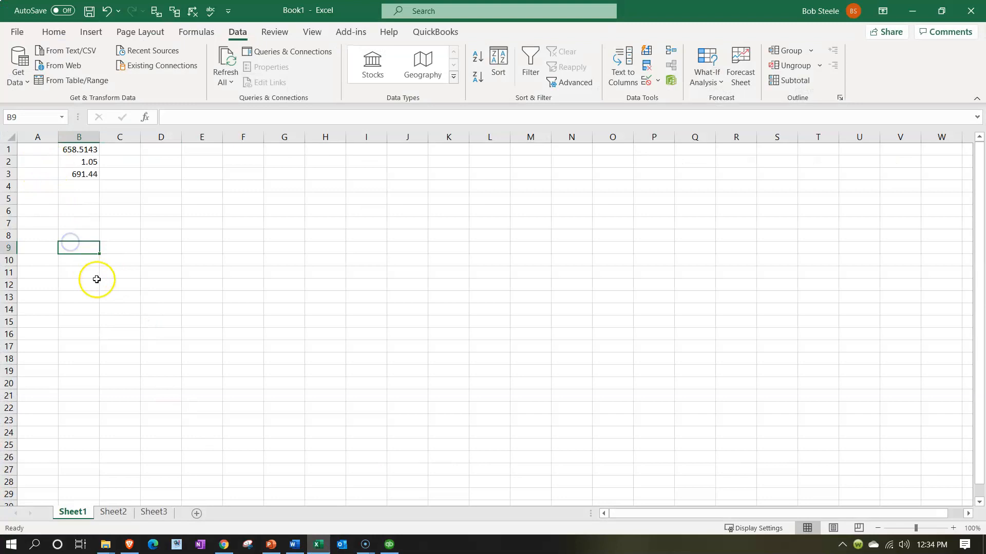
pyautogui.scroll(2, 98, 282)
pyautogui.scroll(3, 98, 282)
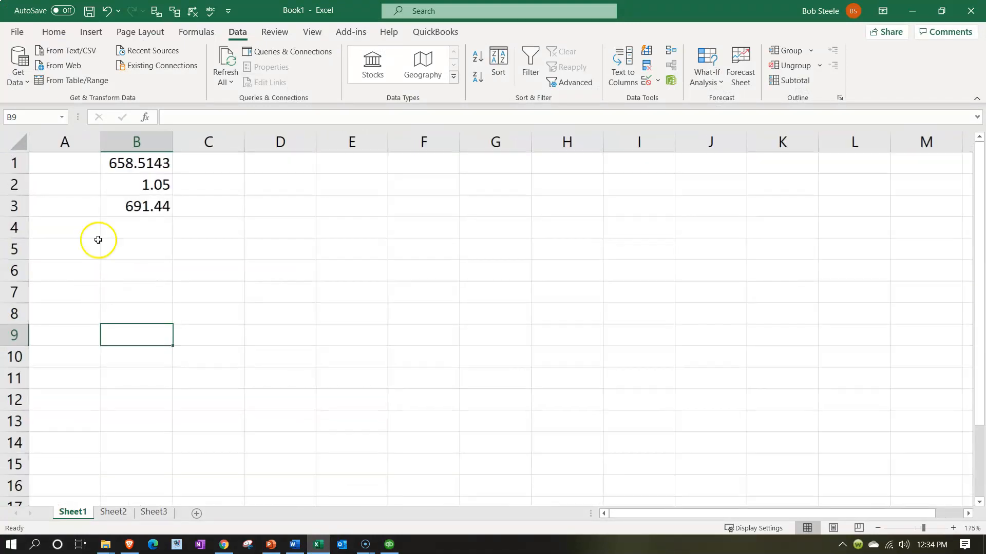
pyautogui.click(87, 226)
pyautogui.moveTo(80, 159); pyautogui.dragTo(123, 199)
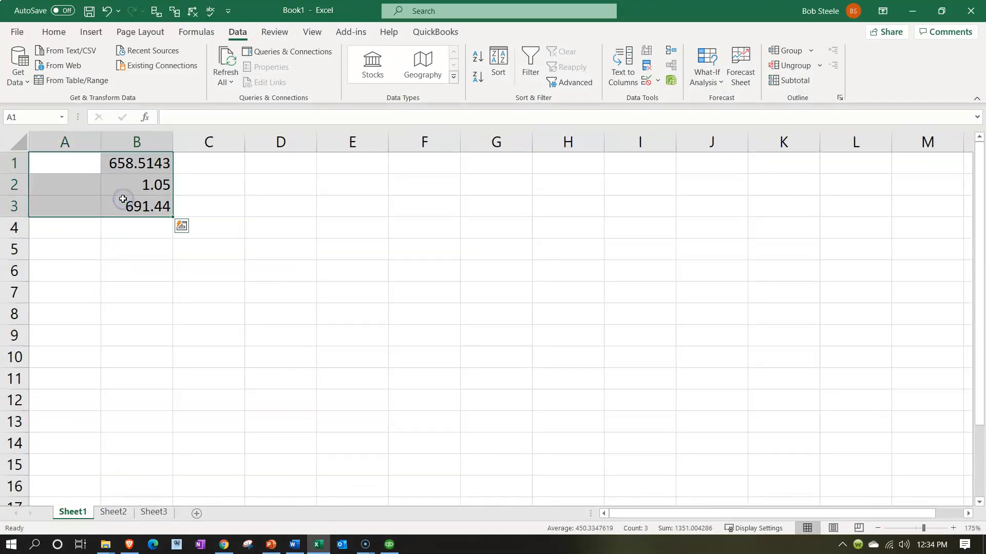
pyautogui.press('Delete')
# Widen column A and enter the label Sales with the amount 500 in row 1.
pyautogui.hotkey('ctrl', 'Home')
pyautogui.moveTo(101, 142); pyautogui.dragTo(168, 140)
pyautogui.write('Sales')
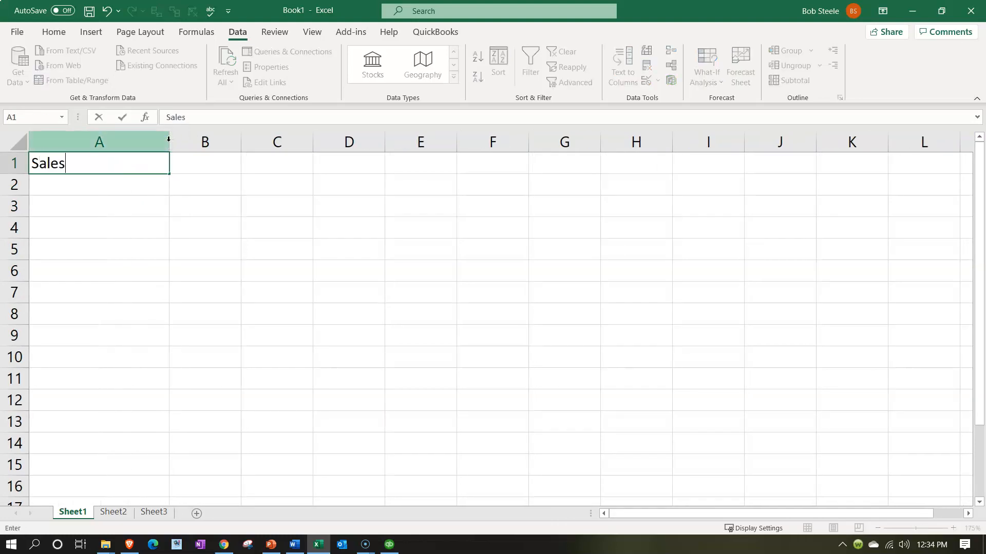
pyautogui.press('Tab')
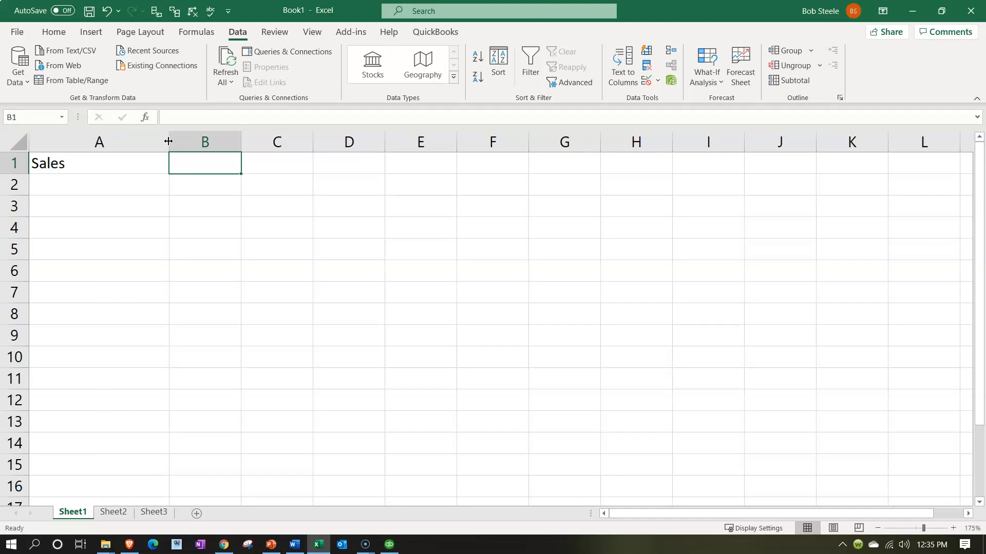
pyautogui.write('500')
pyautogui.press('Return')
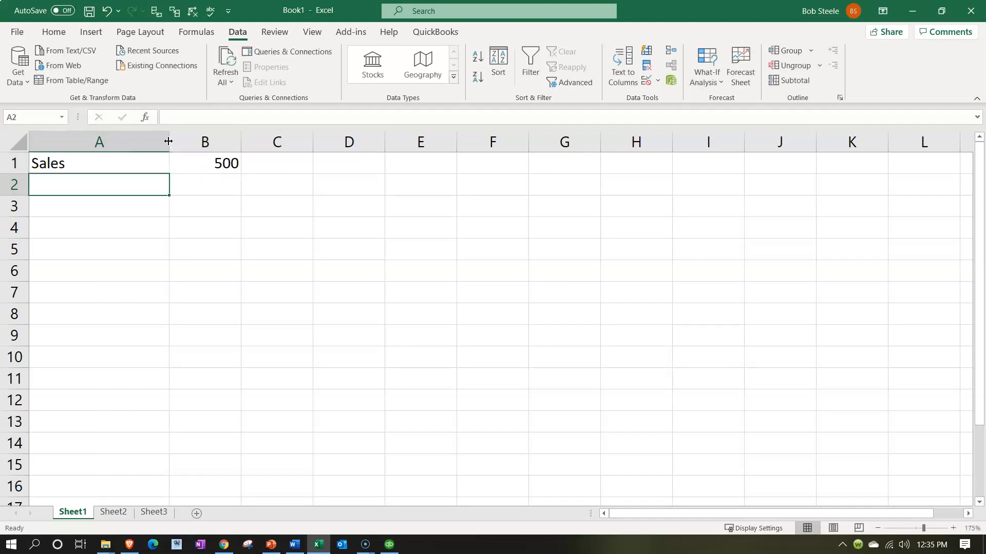
# Enter the label Sales tax rate with the value 0.05 in row 2 and format the value as a percentage.
pyautogui.write('Sales ')
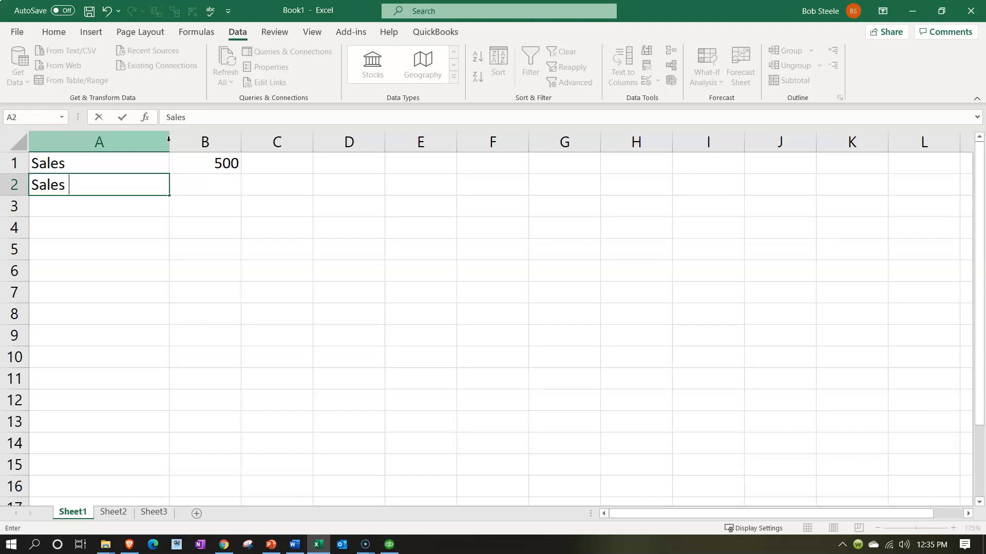
pyautogui.write('tax rate')
pyautogui.press('Tab')
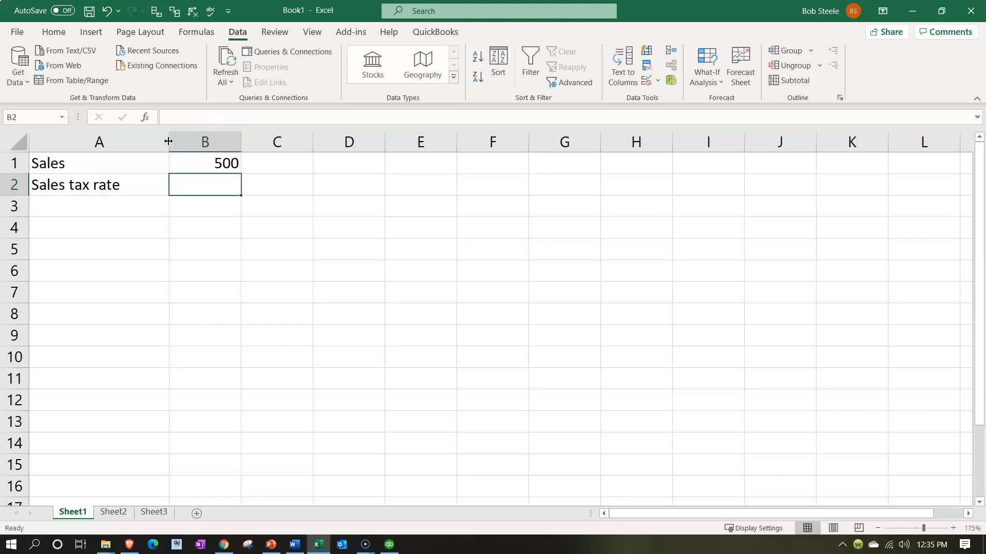
pyautogui.write('0.05')
pyautogui.press('Return')
pyautogui.press('Up')
pyautogui.press('Right')
pyautogui.click(53, 32)
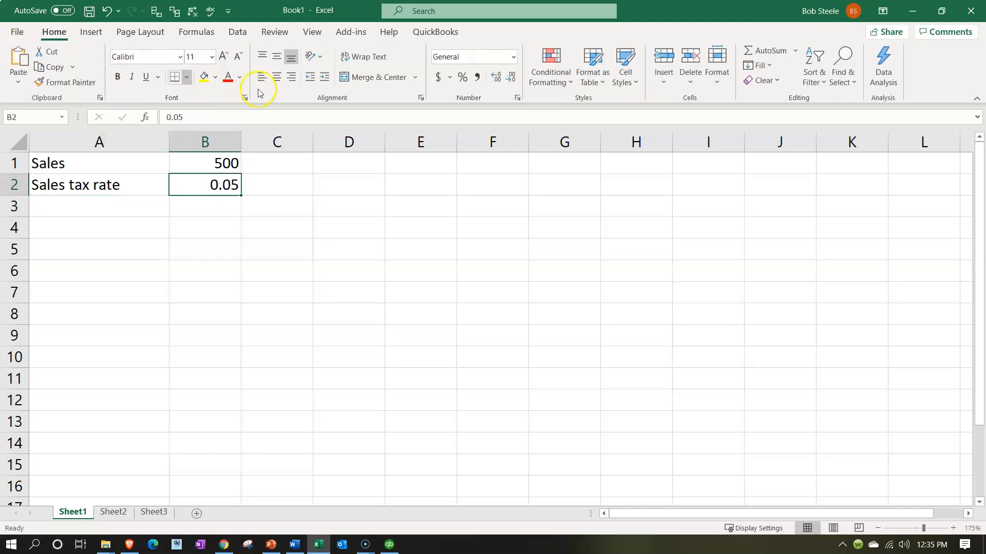
pyautogui.click(462, 77)
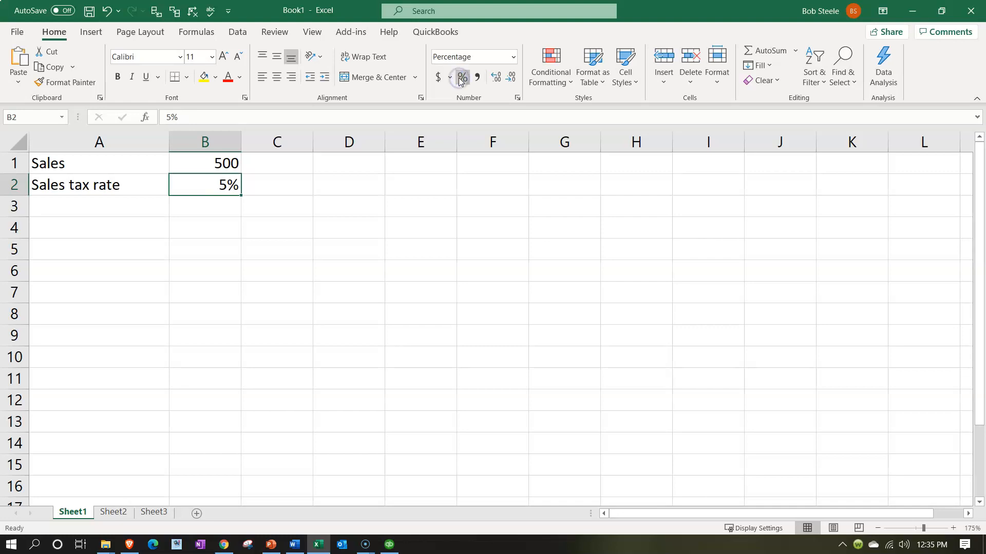
# Calculate the tax in B3 with a formula multiplying the sales amount in B1 by the rate in B2.
pyautogui.click(221, 210)
pyautogui.write('=')
pyautogui.press('Up')
pyautogui.press('Up')
pyautogui.write('*')
pyautogui.press('Up')
pyautogui.press('Return')
# Label the calculated amount in A3 as Sales tax, removing the autocompleted word "rate".
pyautogui.press('Left')
pyautogui.press('Up')
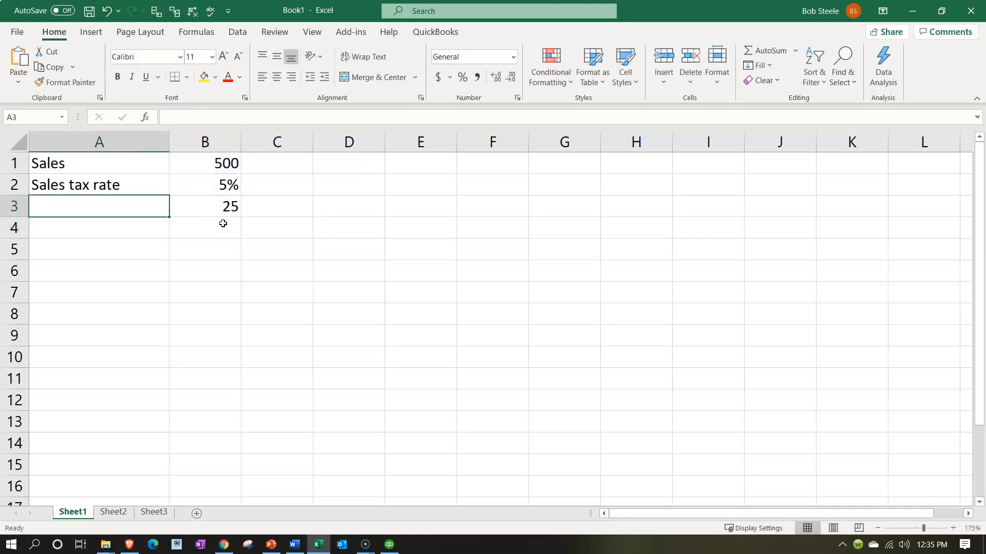
pyautogui.write('Sale')
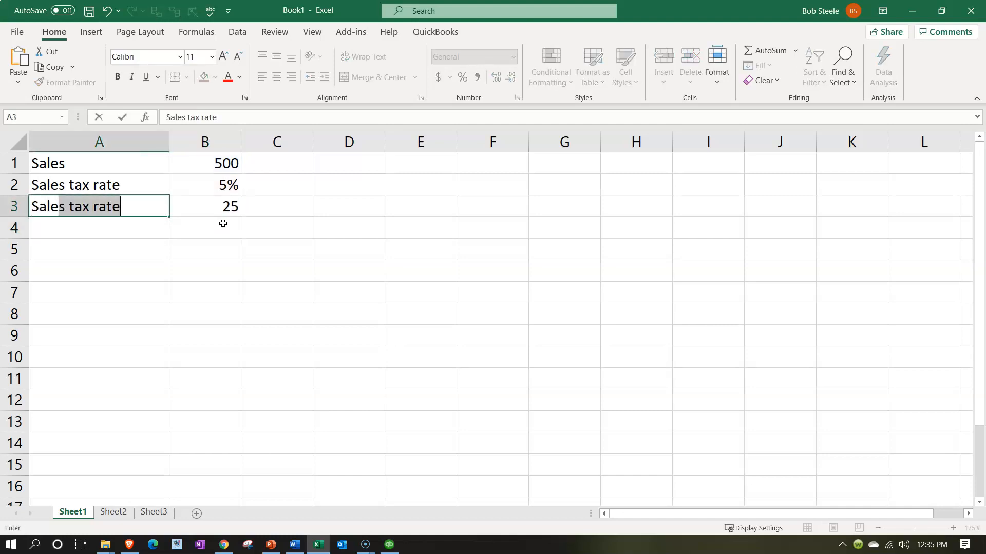
pyautogui.write('s tax')
pyautogui.press('Return')
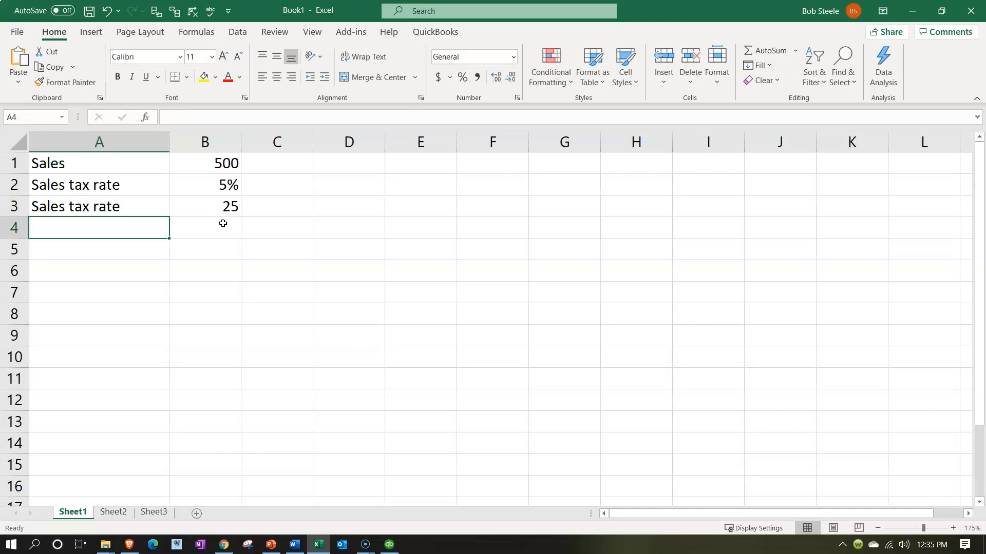
pyautogui.doubleClick(149, 209)
pyautogui.press('BackSpace')
pyautogui.press('BackSpace')
pyautogui.press('BackSpace')
pyautogui.press('BackSpace')
pyautogui.press('BackSpace')
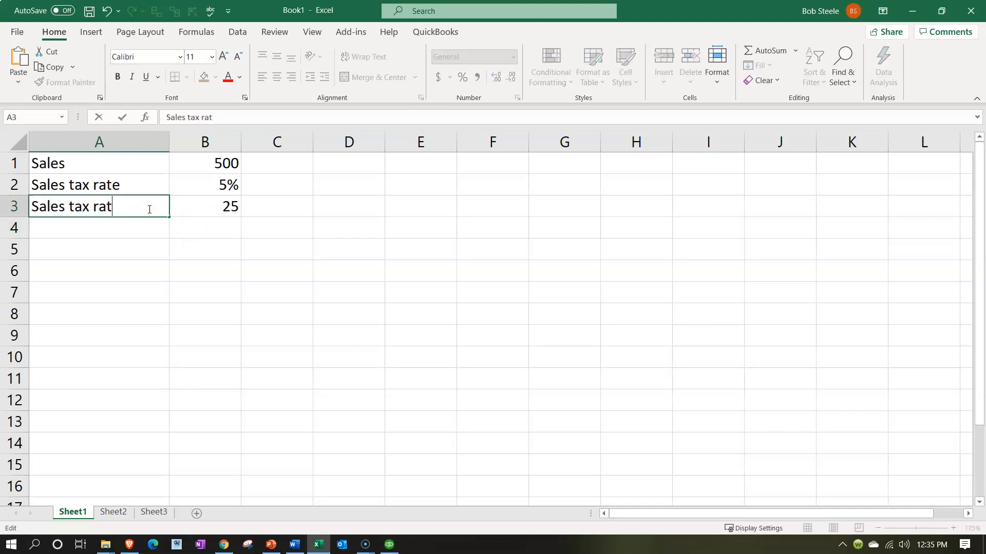
pyautogui.press('Return')
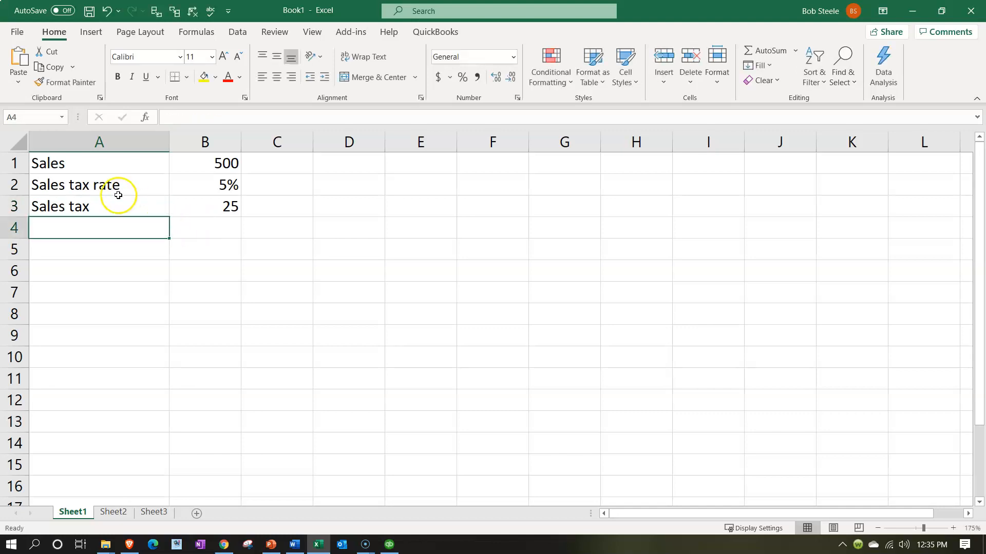
# Format the whole sheet as currency with two decimals, no symbol and red bracketed negatives, and format the rate in B2 as a percentage.
pyautogui.click(20, 142)
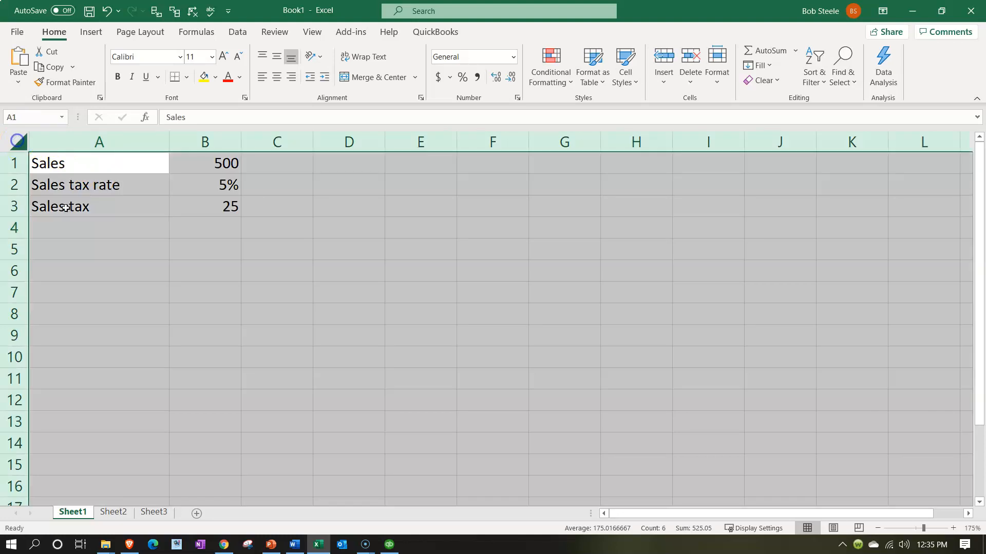
pyautogui.rightClick(145, 314)
pyautogui.press('Escape')
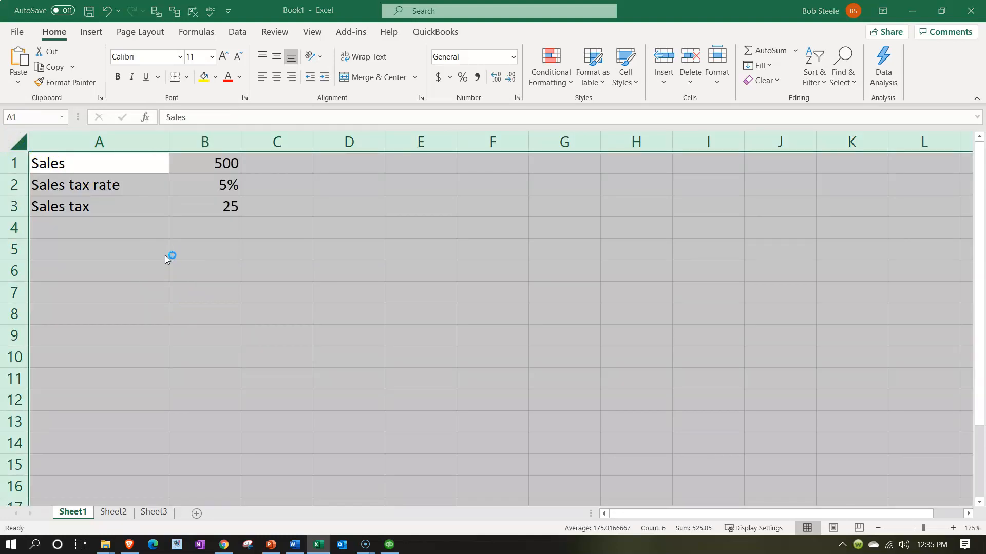
pyautogui.hotkey('ctrl', '1')
pyautogui.click(34, 164)
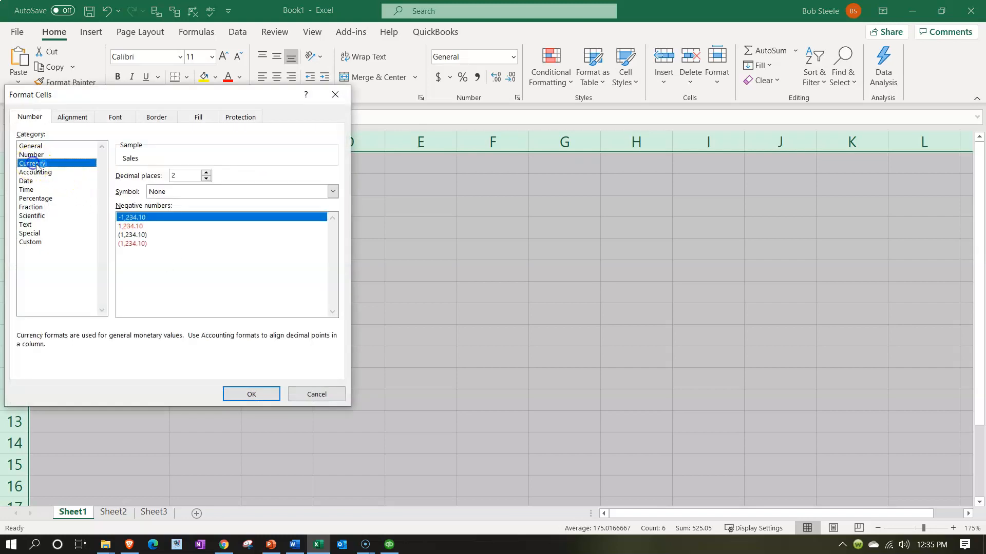
pyautogui.click(138, 244)
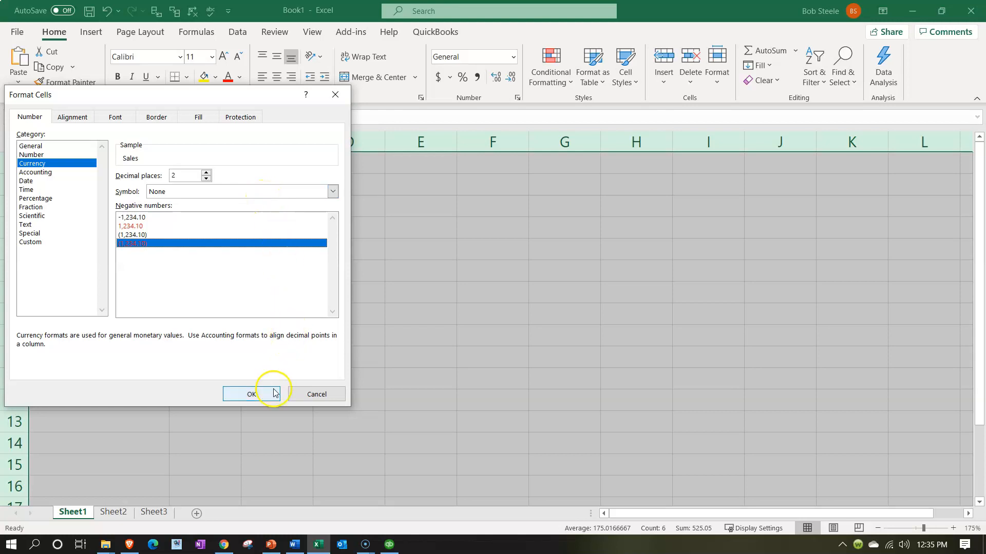
pyautogui.click(257, 393)
pyautogui.click(222, 185)
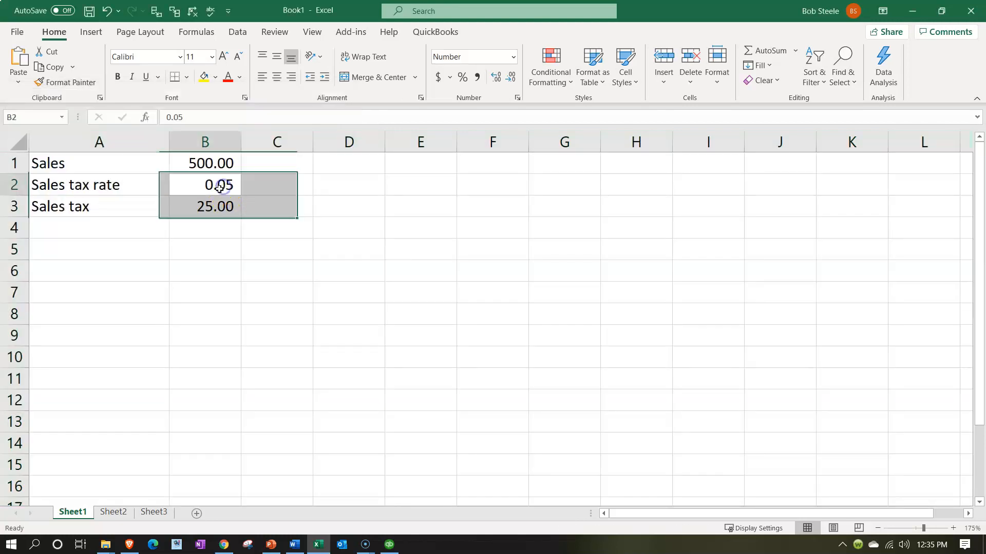
pyautogui.click(466, 82)
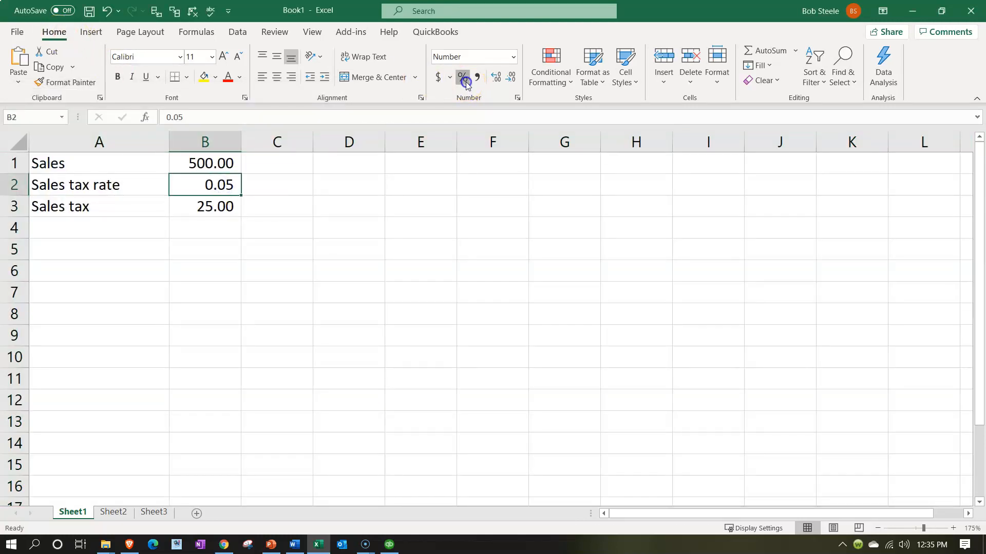
# Label cell A4 as Collect for the total amount charged to the customer.
pyautogui.click(122, 232)
pyautogui.write('Collect')
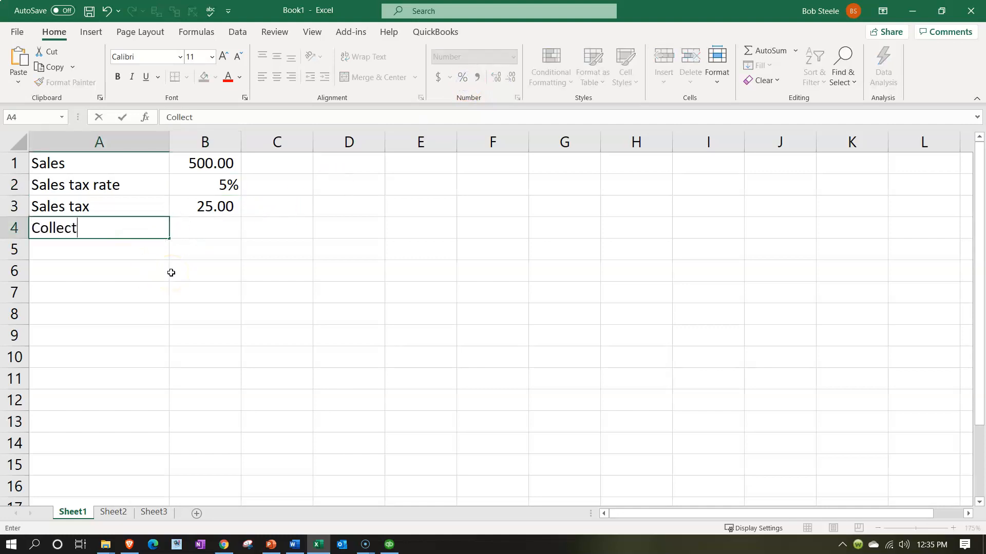
pyautogui.press('Tab')
pyautogui.write('+')
pyautogui.press('Up')
pyautogui.press('Up')
pyautogui.press('Up')
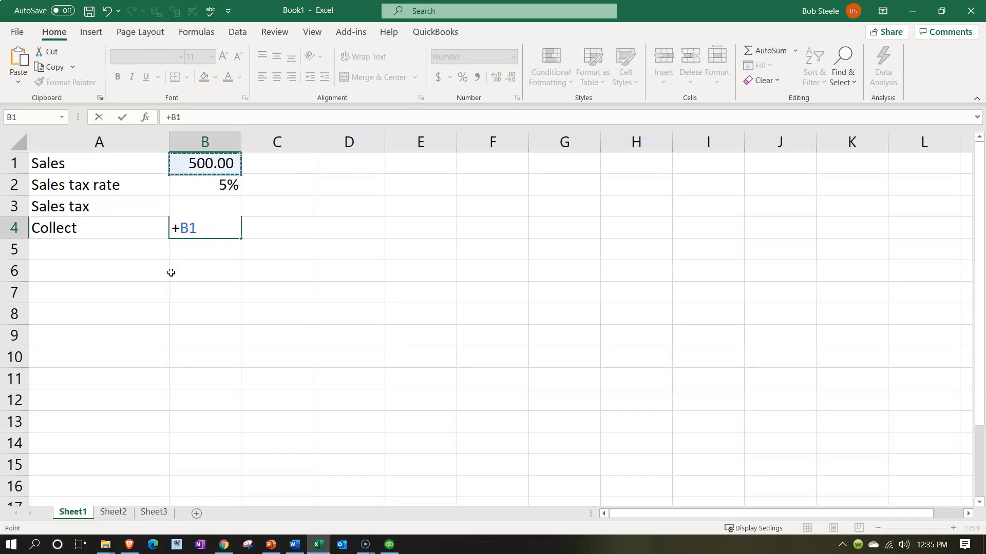
pyautogui.write('*')
pyautogui.press('Up')
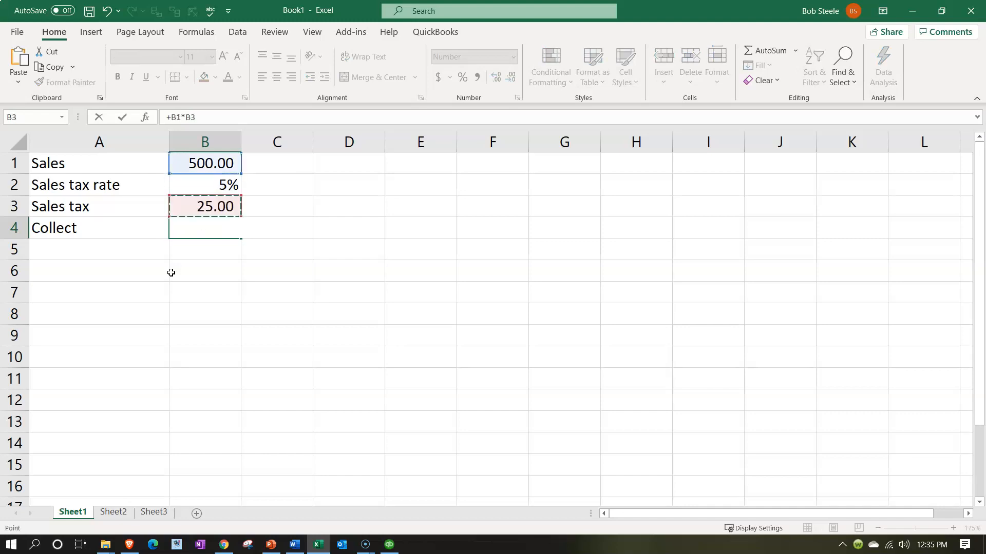
pyautogui.press('Return')
pyautogui.press('Up')
pyautogui.press('Right')
# Calculate the amount to collect in B4 with a formula adding the sales in B1 and the sales tax in B3.
pyautogui.write('+')
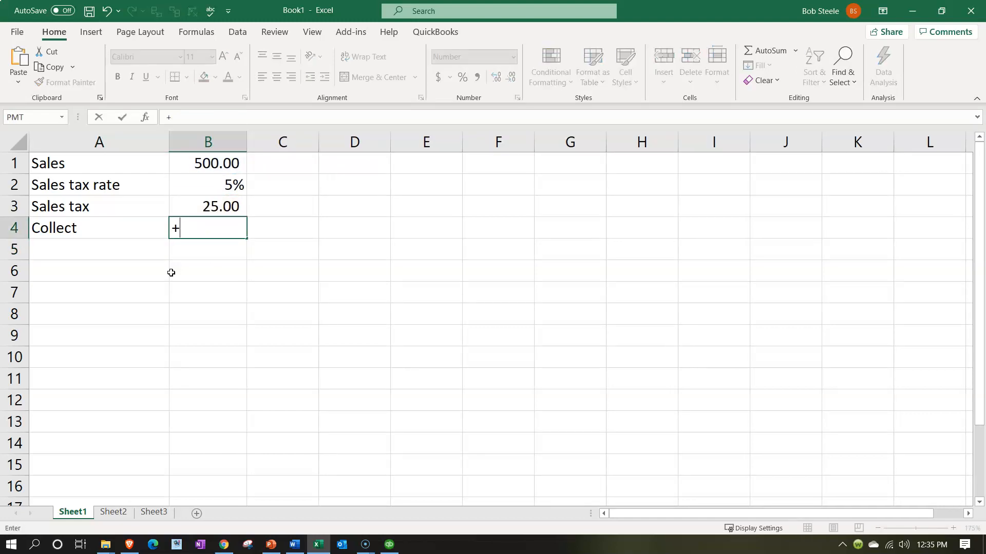
pyautogui.press('Up')
pyautogui.press('Up')
pyautogui.press('Up')
pyautogui.write('+')
pyautogui.press('Up')
pyautogui.press('Return')
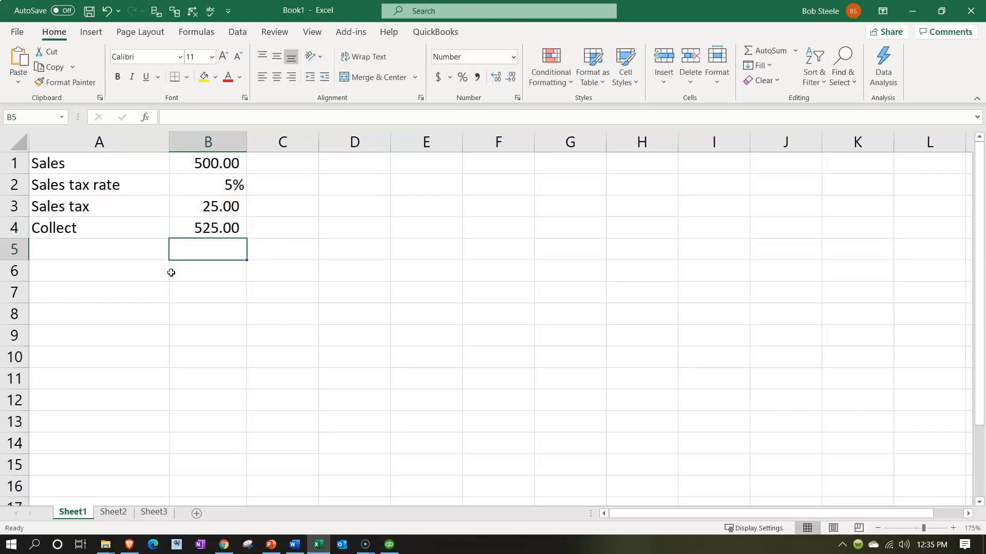
# Review the sales tax formula, the sales amount and the collected total in column B.
pyautogui.press('Up')
pyautogui.press('Up')
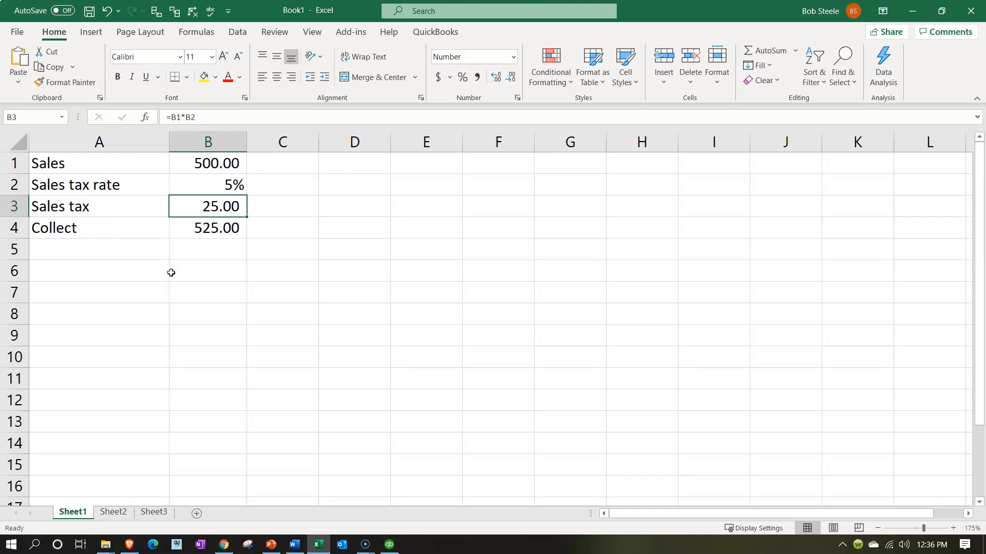
pyautogui.click(196, 163)
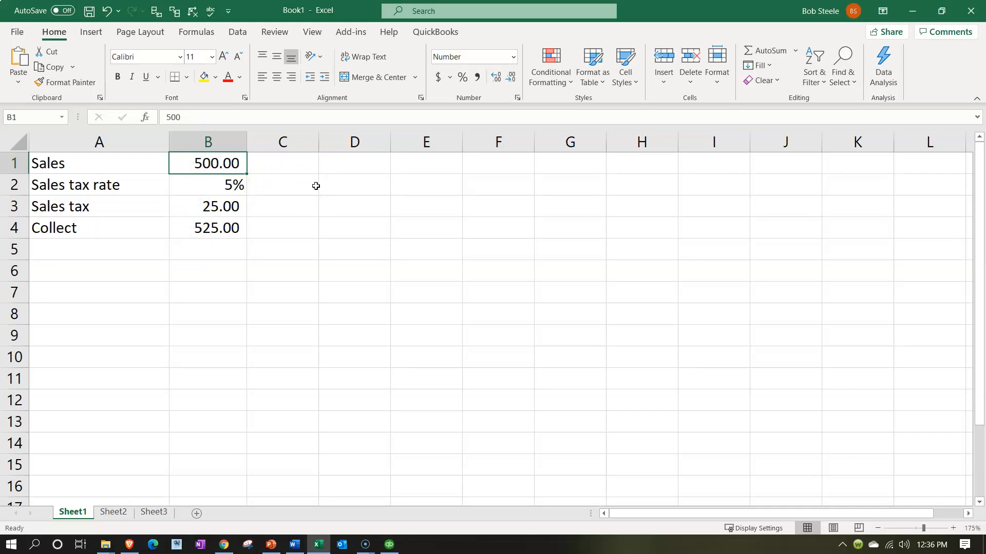
pyautogui.press('Down')
pyautogui.press('Down')
pyautogui.press('Down')
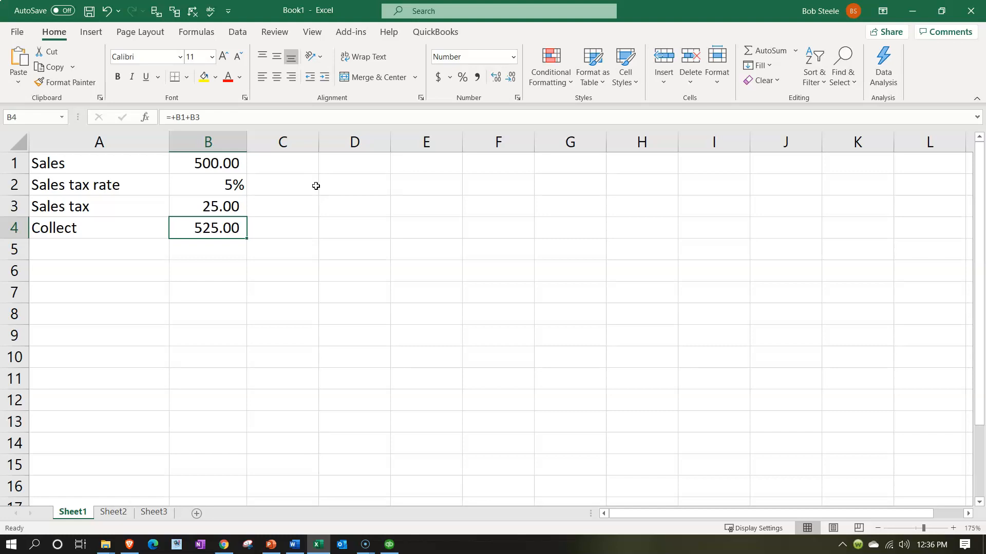
# Switch to QuickBooks Online in Chrome and open the transaction detail behind the Sales line of the Profit and Loss report.
pyautogui.click(223, 545)
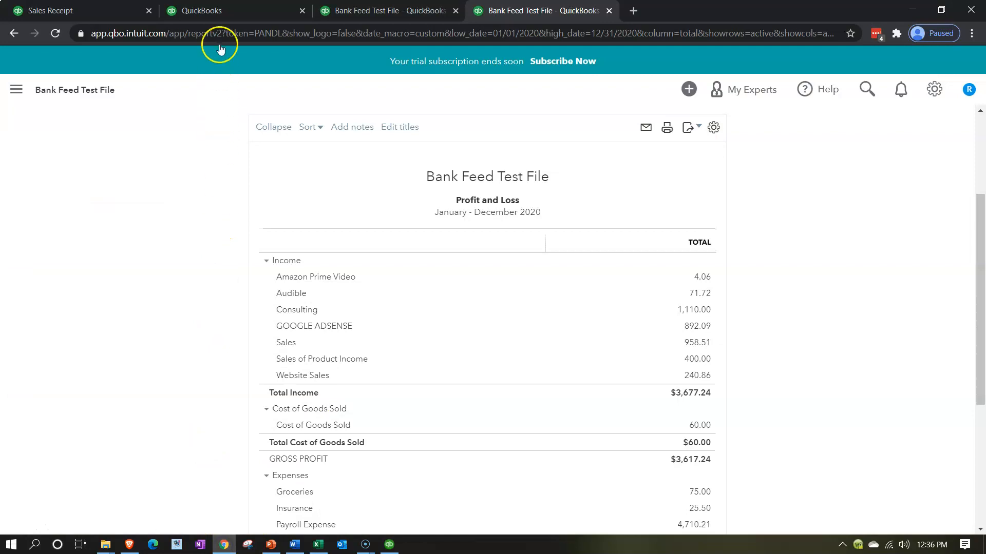
pyautogui.click(219, 7)
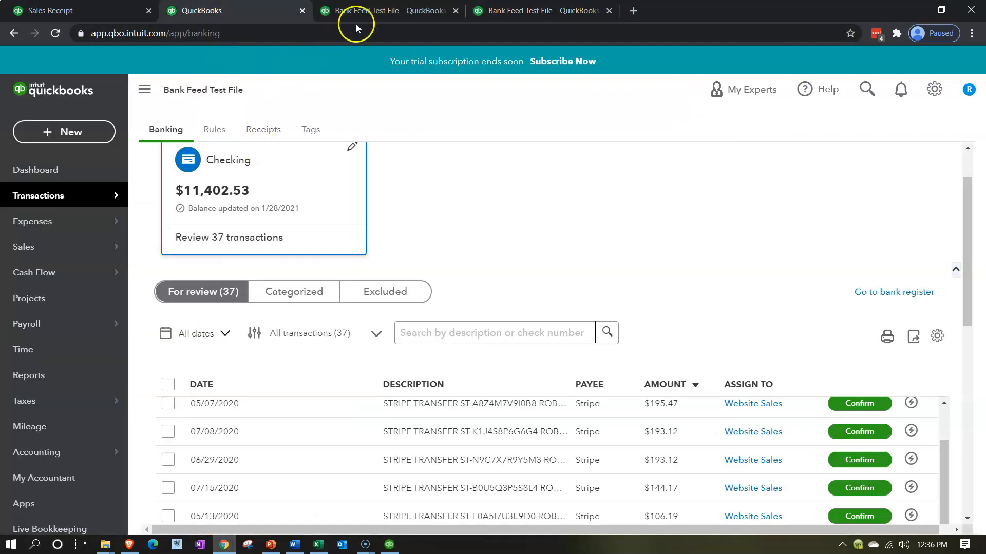
pyautogui.click(400, 11)
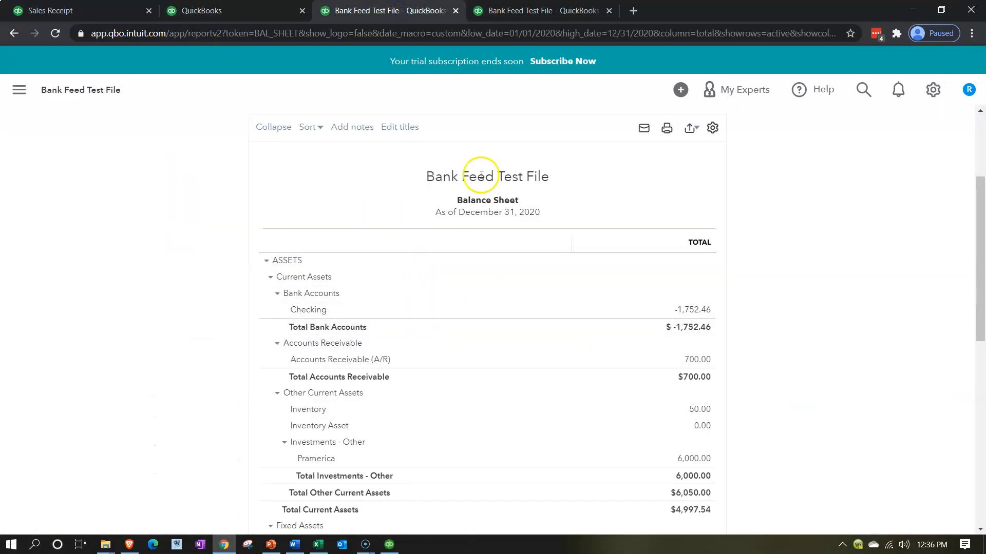
pyautogui.click(493, 14)
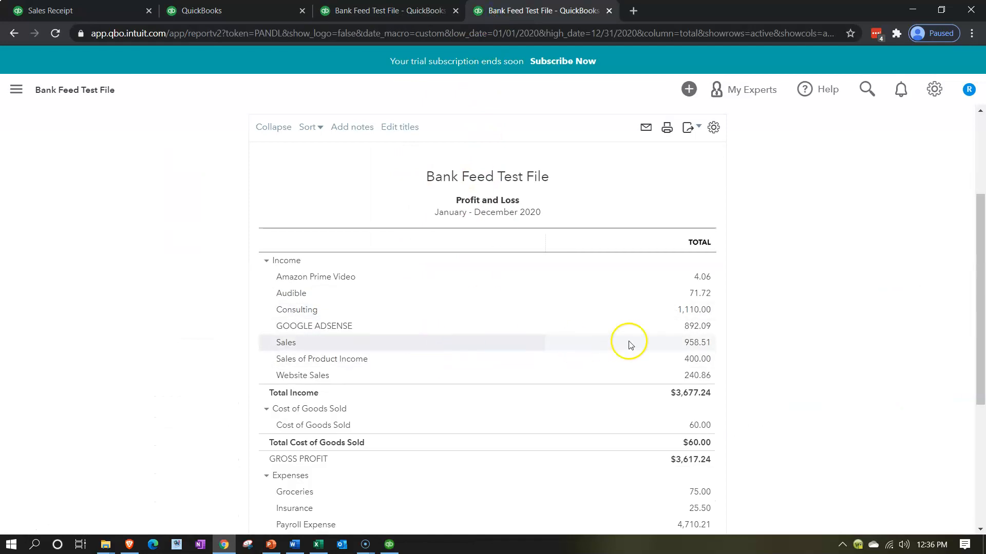
pyautogui.click(700, 347)
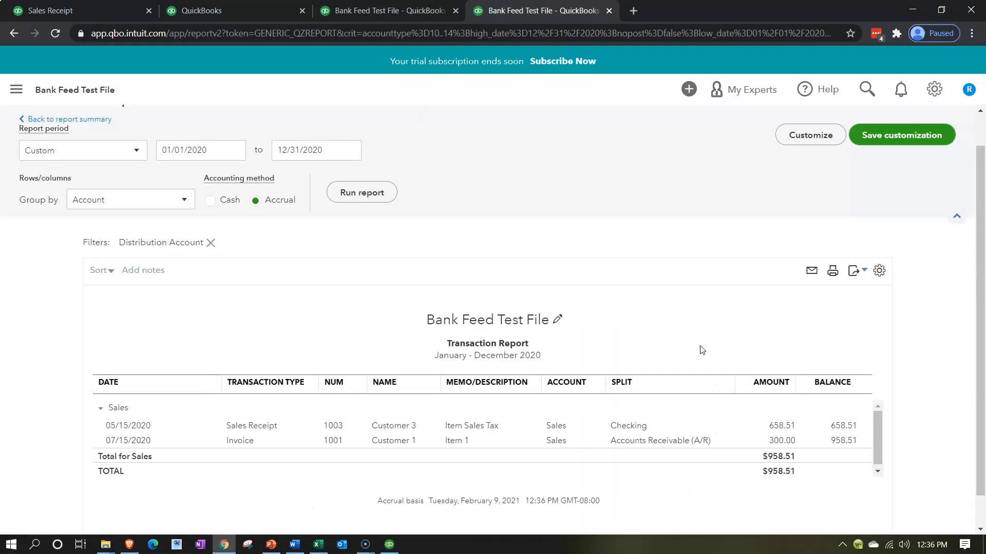
# Open the 05/15/2020 sales receipt, examine its taxable subtotal, sales tax and total, and close it.
pyautogui.click(779, 427)
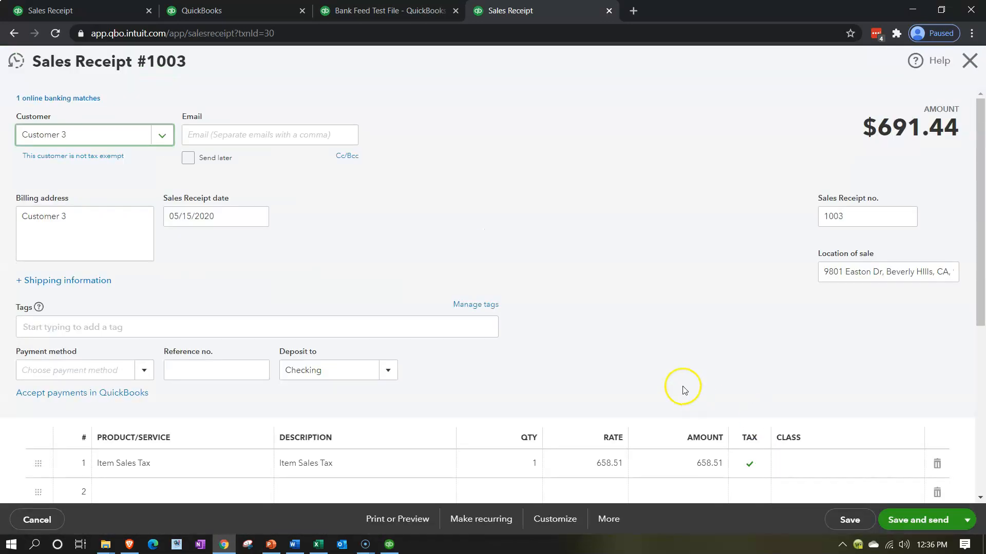
pyautogui.scroll(-1, 683, 390)
pyautogui.scroll(-4, 684, 390)
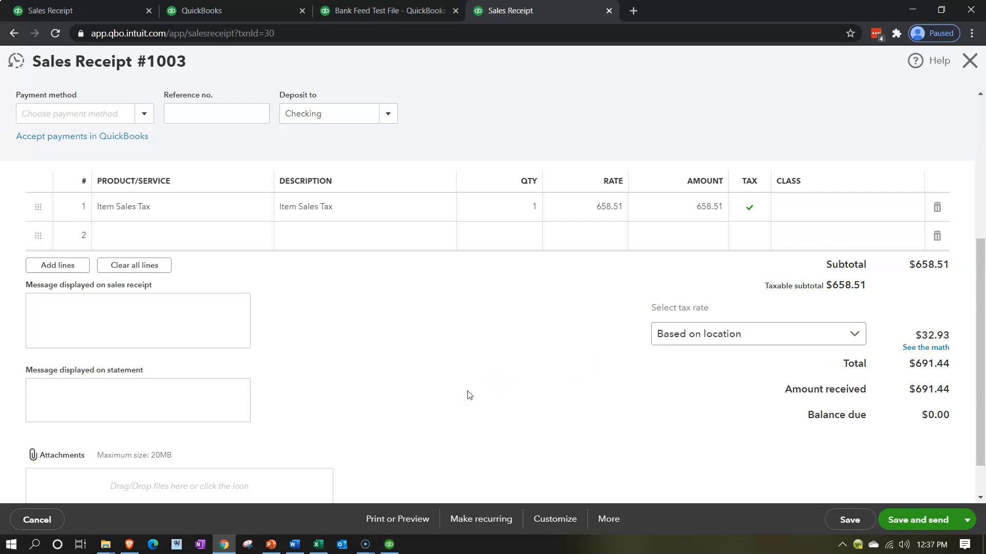
pyautogui.scroll(5, 467, 395)
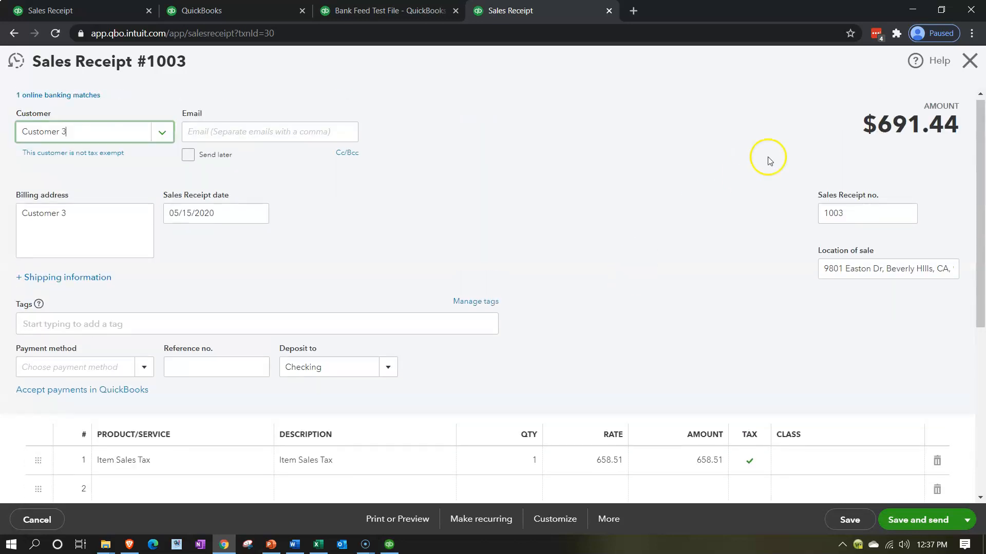
pyautogui.click(966, 63)
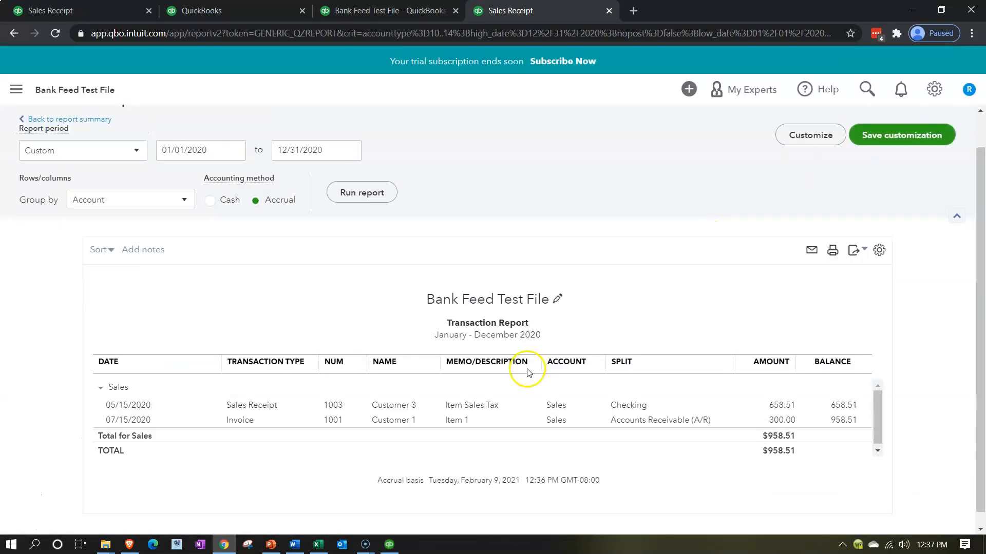
# Glance at the QuickBooks Desktop home page and highlight the Sales tax row in the Excel sheet.
pyautogui.click(389, 544)
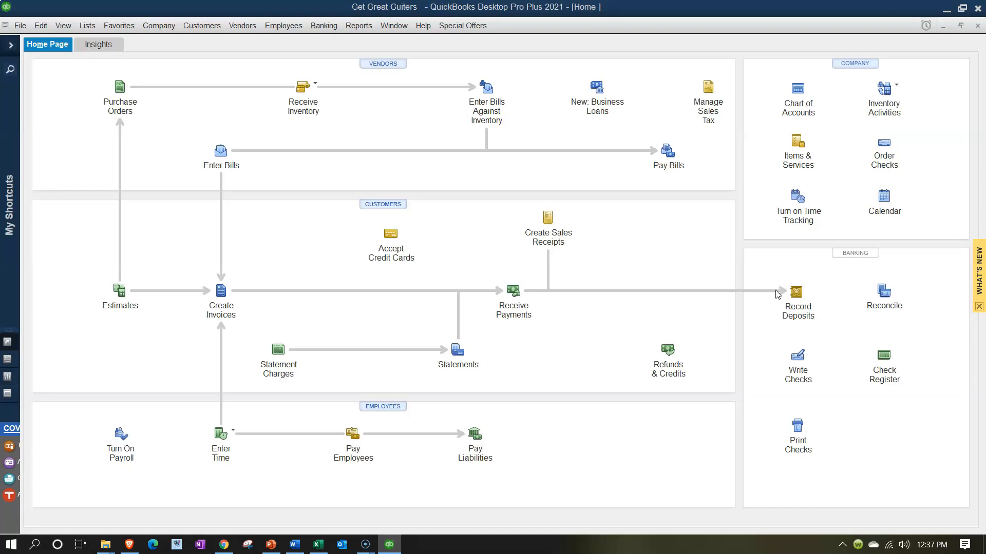
pyautogui.click(317, 544)
pyautogui.moveTo(118, 207); pyautogui.dragTo(183, 210)
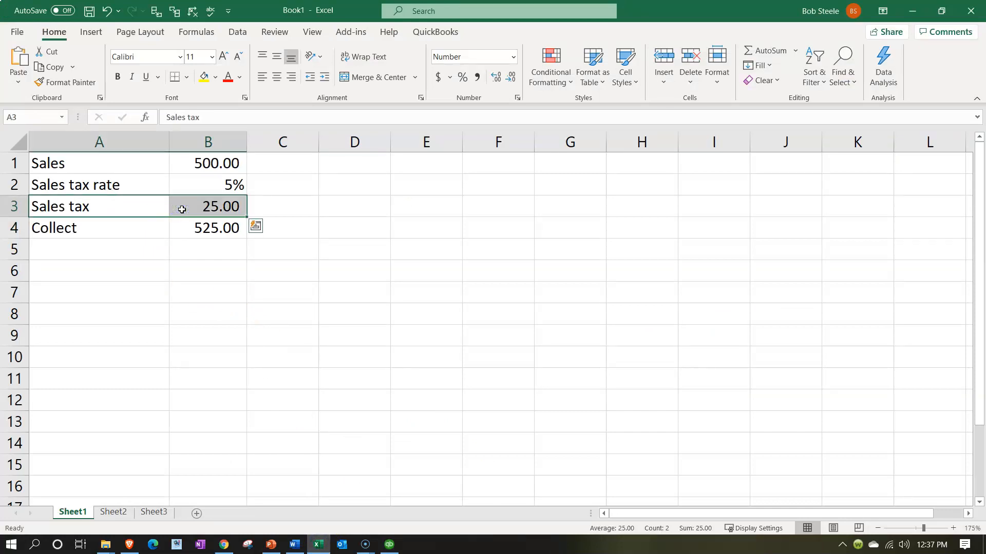
pyautogui.moveTo(119, 204); pyautogui.dragTo(178, 209)
# Switch to QuickBooks Online in Chrome, return to the Profit and Loss summary and examine its Sales income line.
pyautogui.click(223, 543)
pyautogui.click(246, 11)
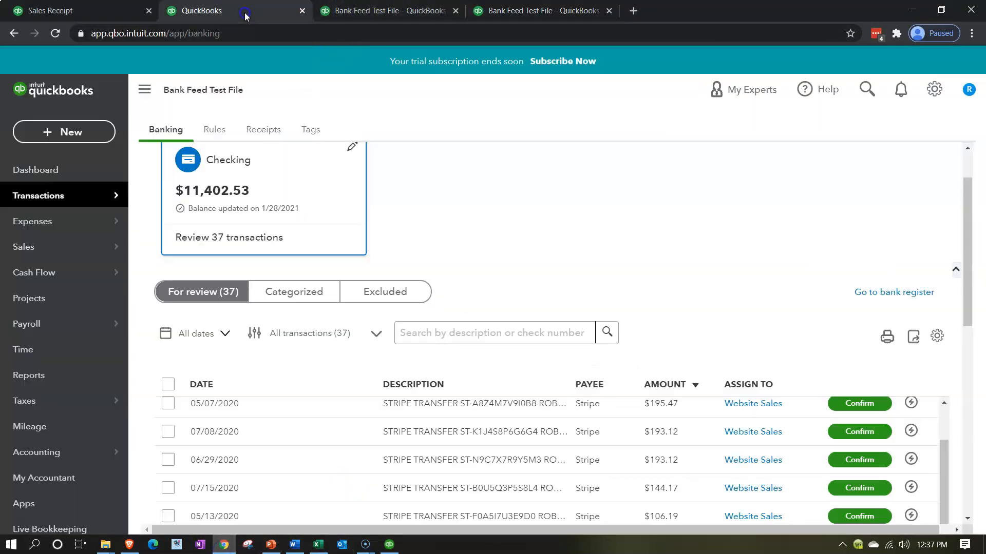
pyautogui.click(354, 11)
pyautogui.click(551, 11)
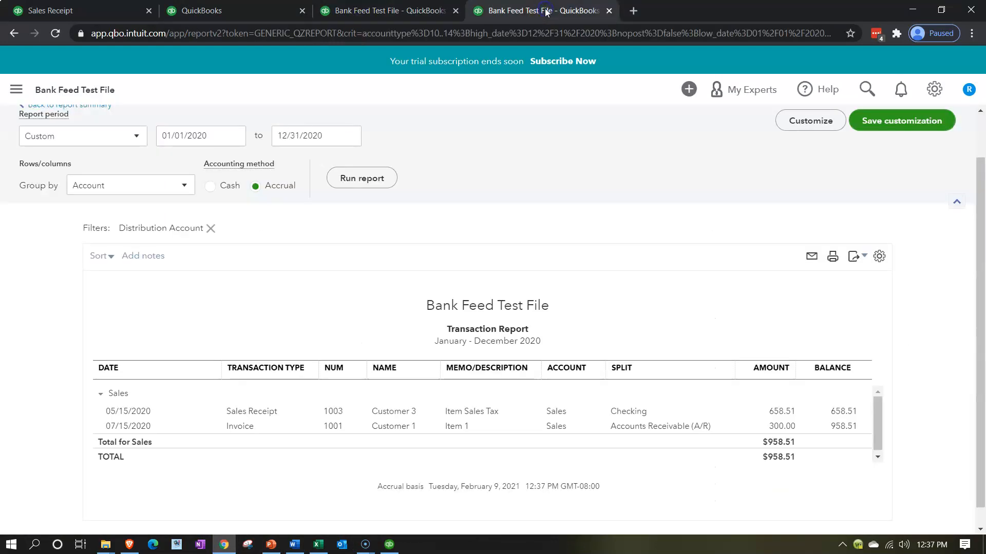
pyautogui.scroll(2, 42, 169)
pyautogui.click(62, 156)
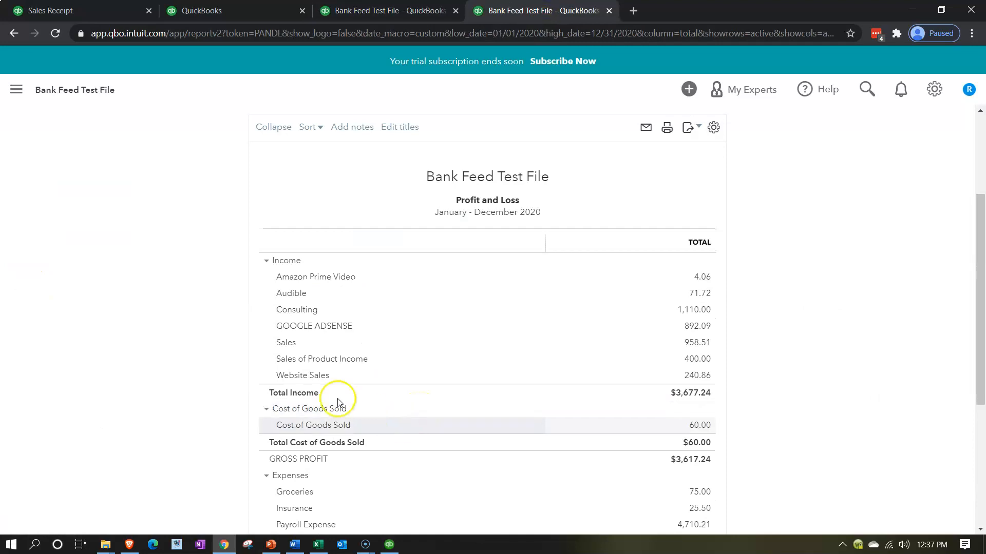
pyautogui.hotkey('ctrl', '+')
pyautogui.hotkey('ctrl', '+')
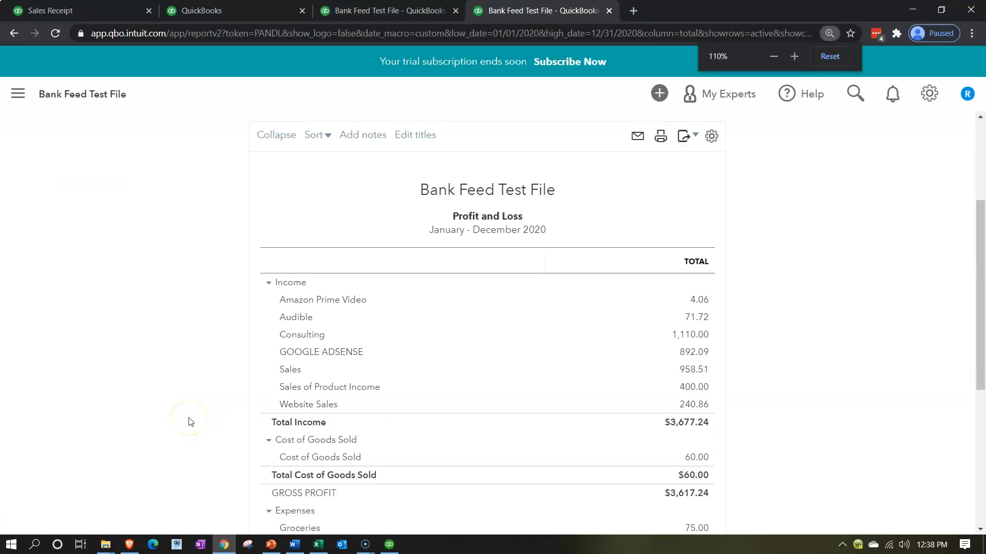
pyautogui.scroll(-1, 190, 421)
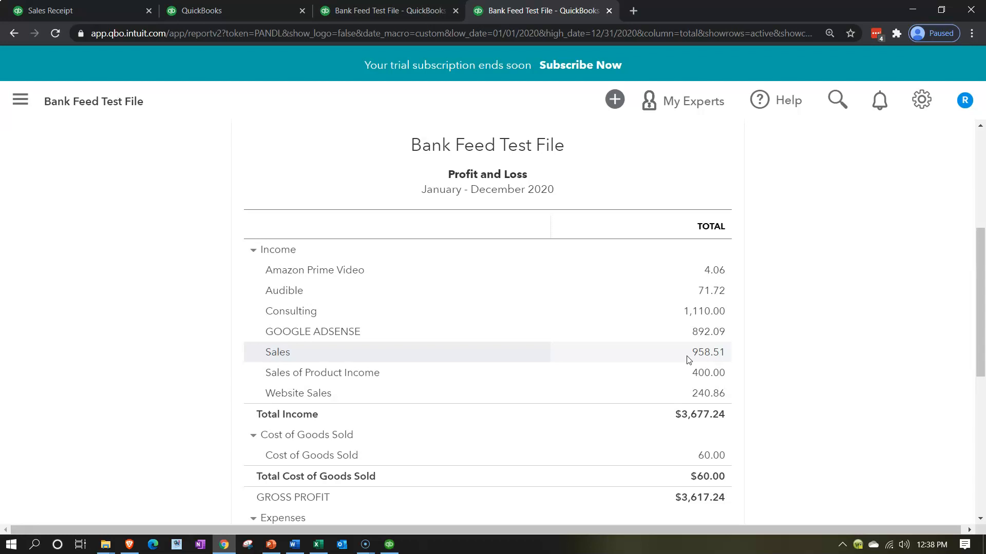
# Switch to Excel, enter the sales figure 958.51 in B7 and select the Collect total in B4.
pyautogui.click(318, 544)
pyautogui.click(204, 292)
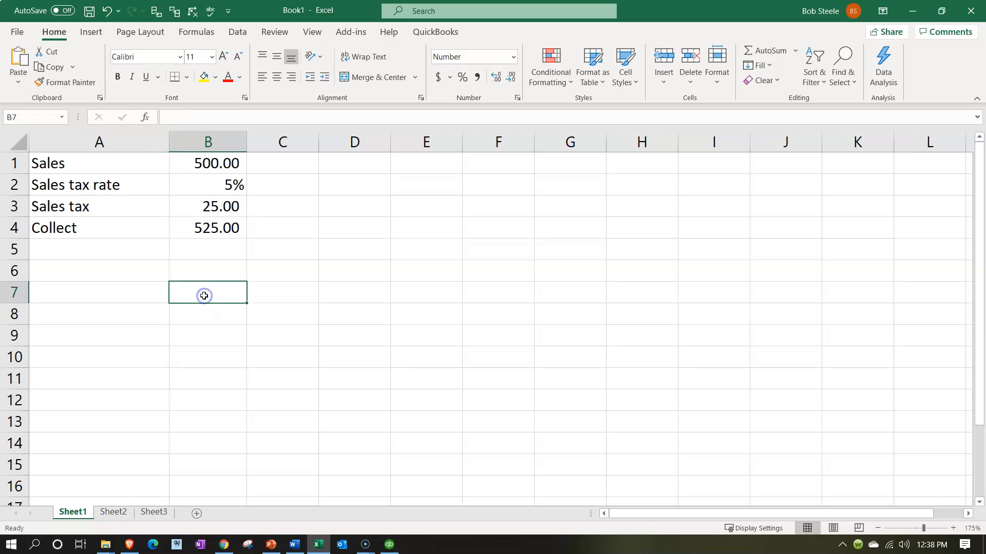
pyautogui.write('958.51')
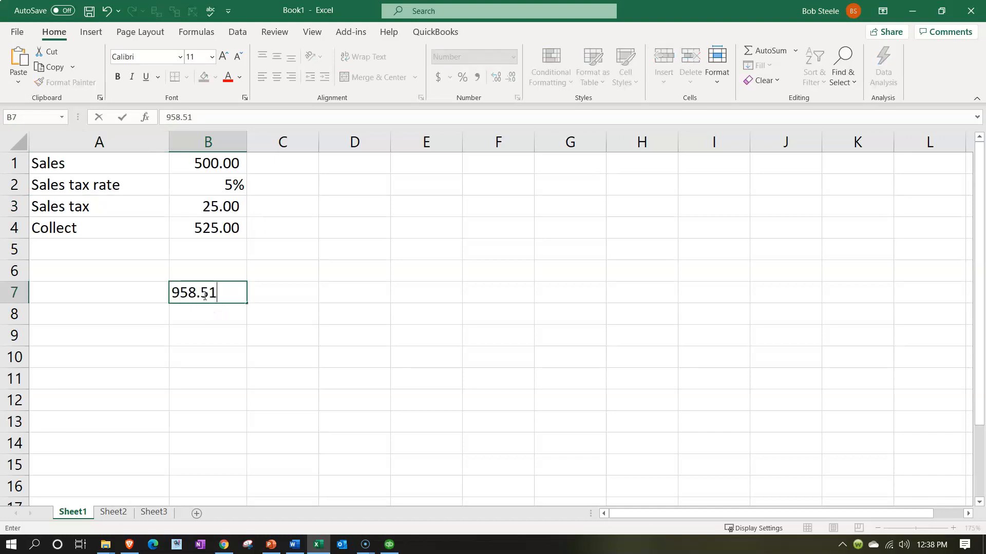
pyautogui.press('Return')
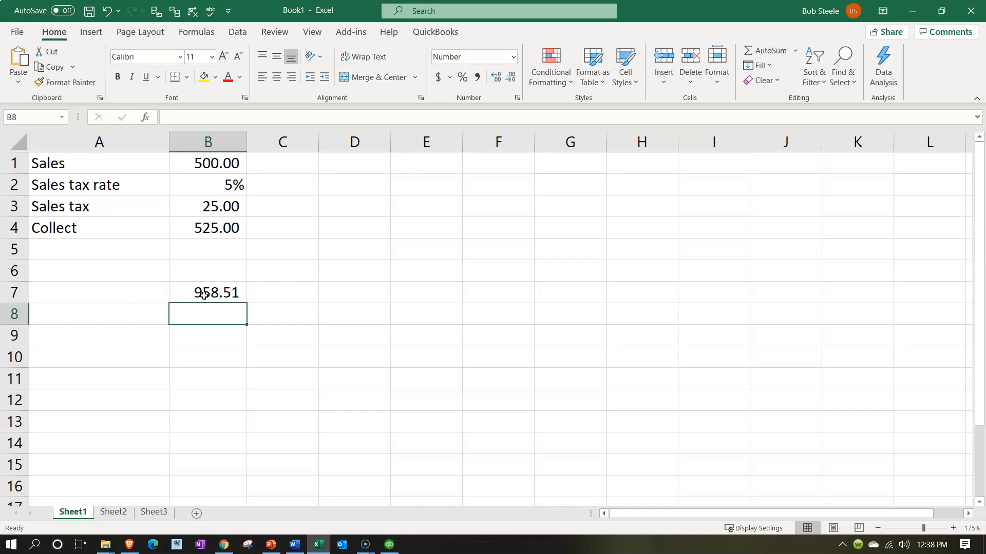
pyautogui.moveTo(220, 160); pyautogui.dragTo(219, 224)
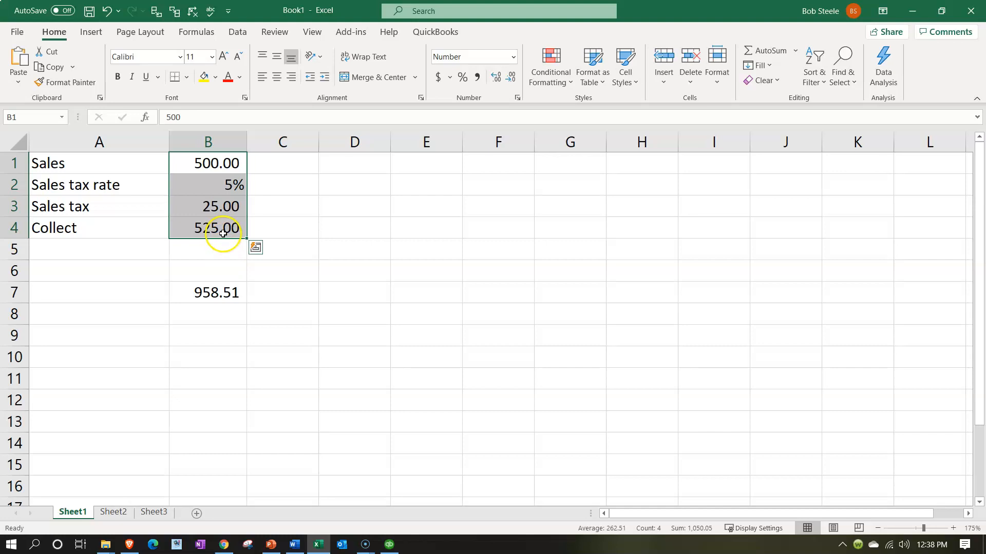
pyautogui.click(217, 227)
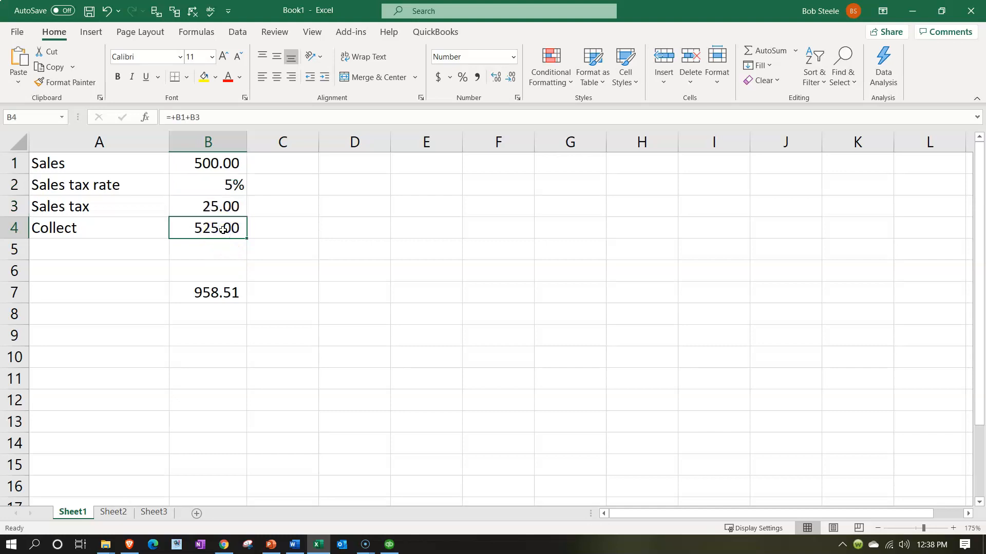
# Enter the .05 tax rate in B8 and calculate the tax in B9 as B7 times B8.
pyautogui.press('Down')
pyautogui.press('Down')
pyautogui.press('Down')
pyautogui.press('Down')
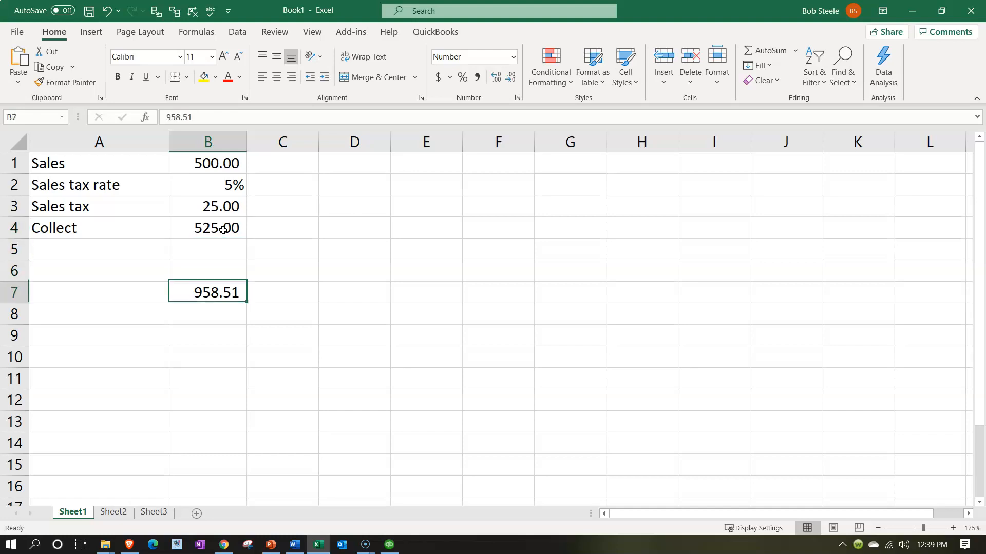
pyautogui.write('.05')
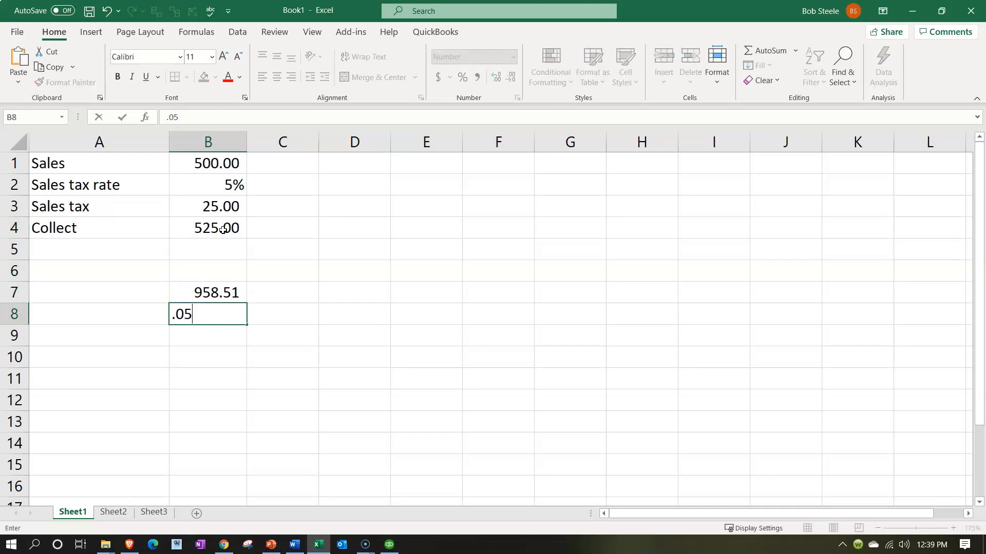
pyautogui.press('Return')
pyautogui.write('+')
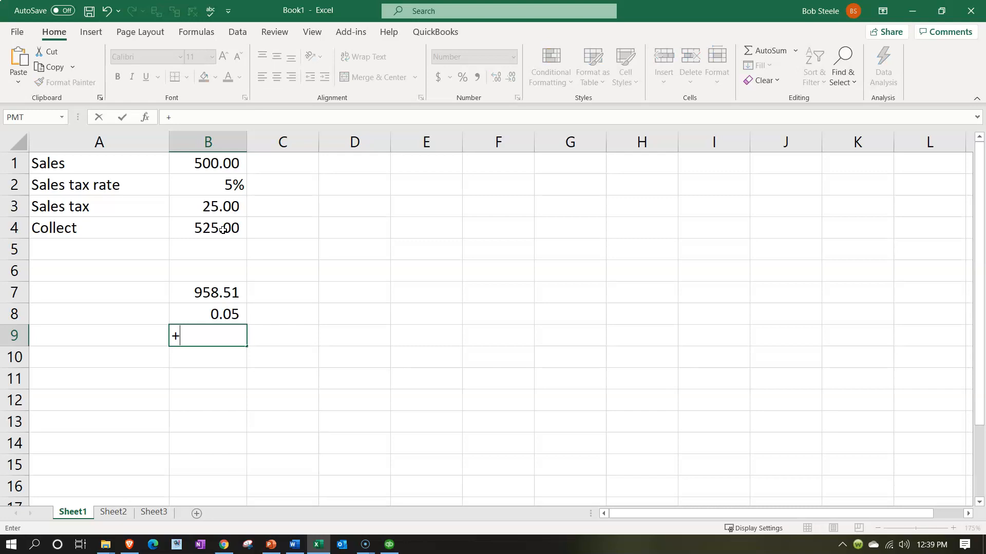
pyautogui.press('Up')
pyautogui.press('Up')
pyautogui.write('*')
pyautogui.press('Up')
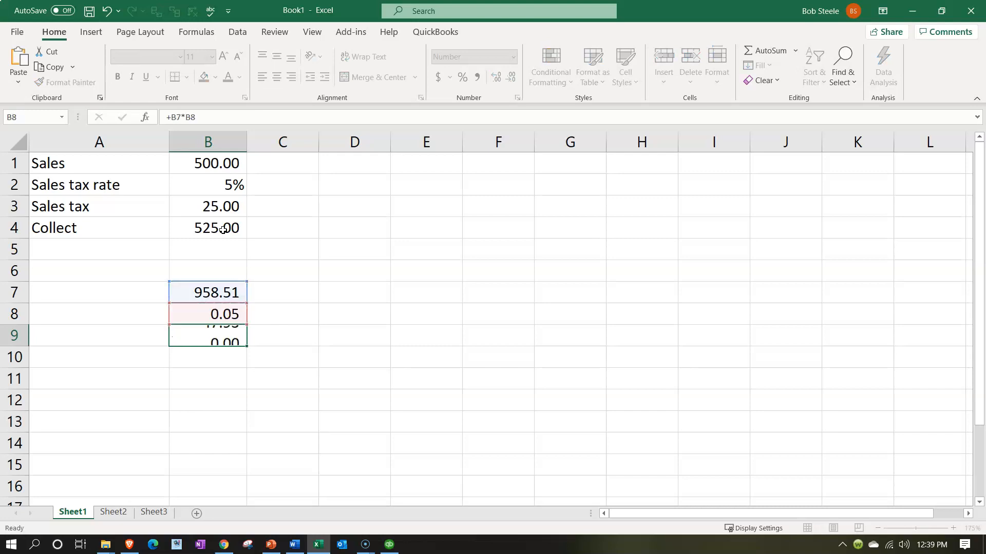
pyautogui.press('Return')
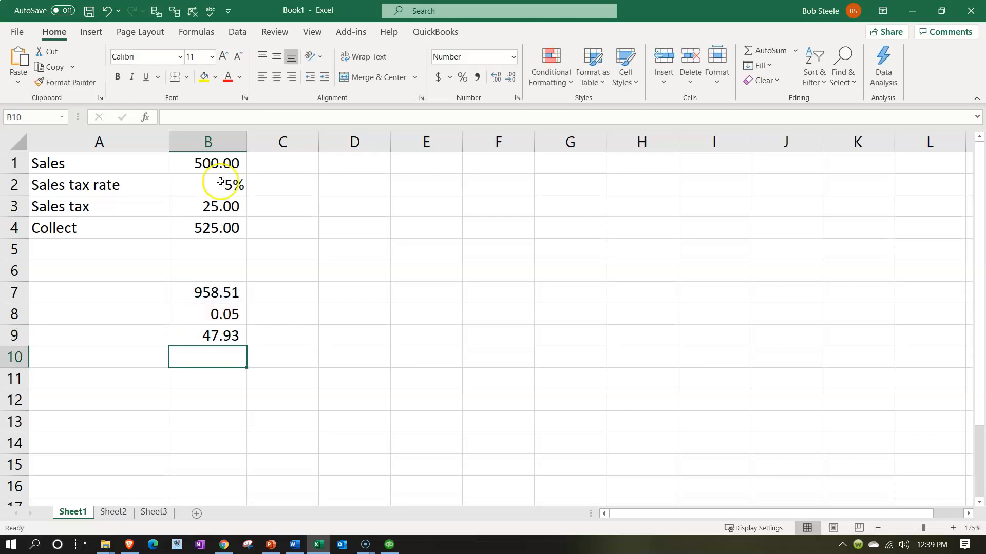
pyautogui.click(215, 162)
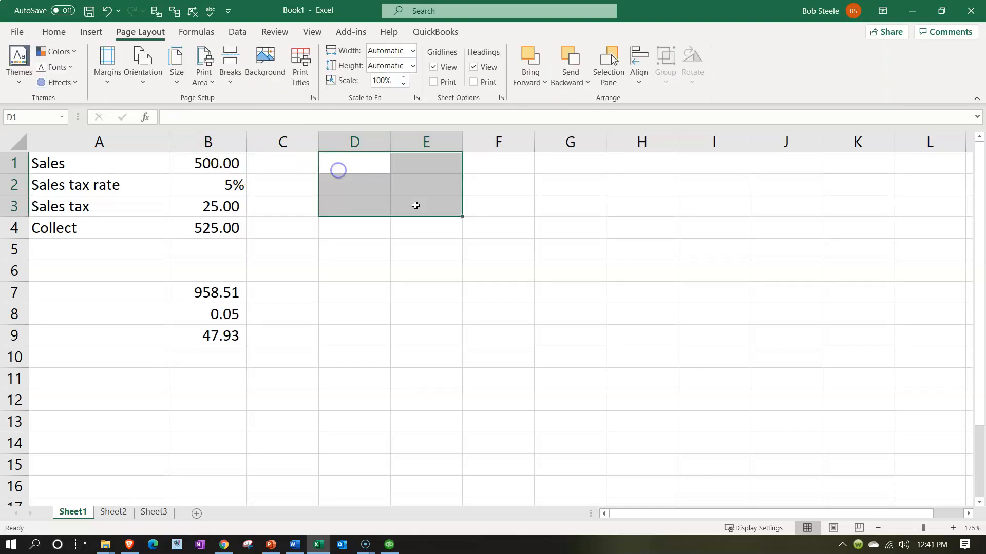
# Link D1 to the Sales label in A1 and E1 to the sales amount in B1.
pyautogui.click(416, 206)
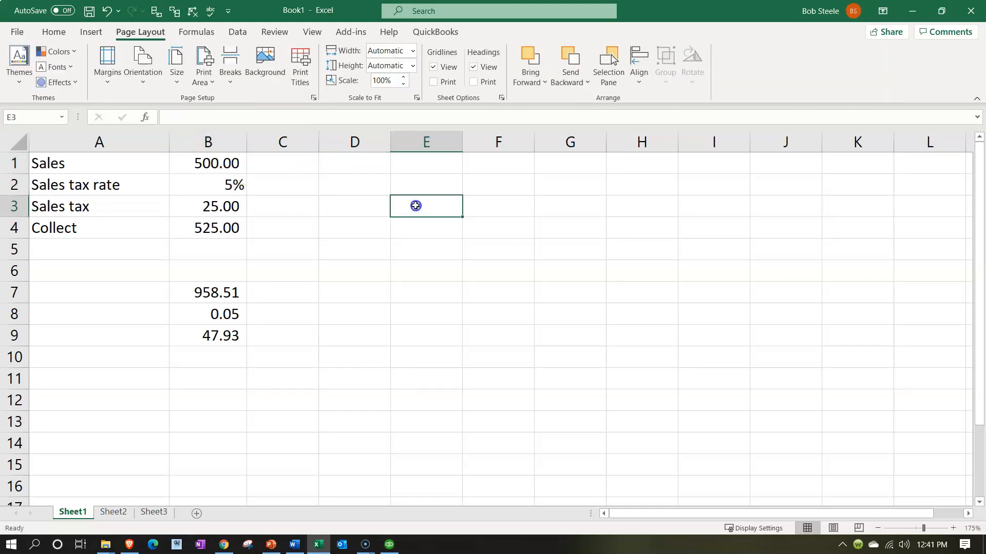
pyautogui.click(367, 159)
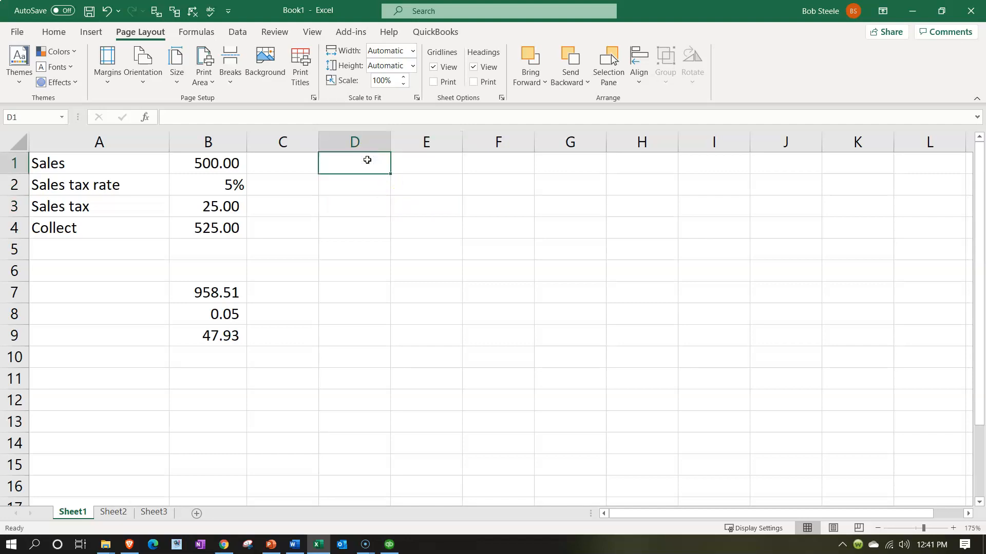
pyautogui.write('+')
pyautogui.press('Left')
pyautogui.press('Left')
pyautogui.press('Left')
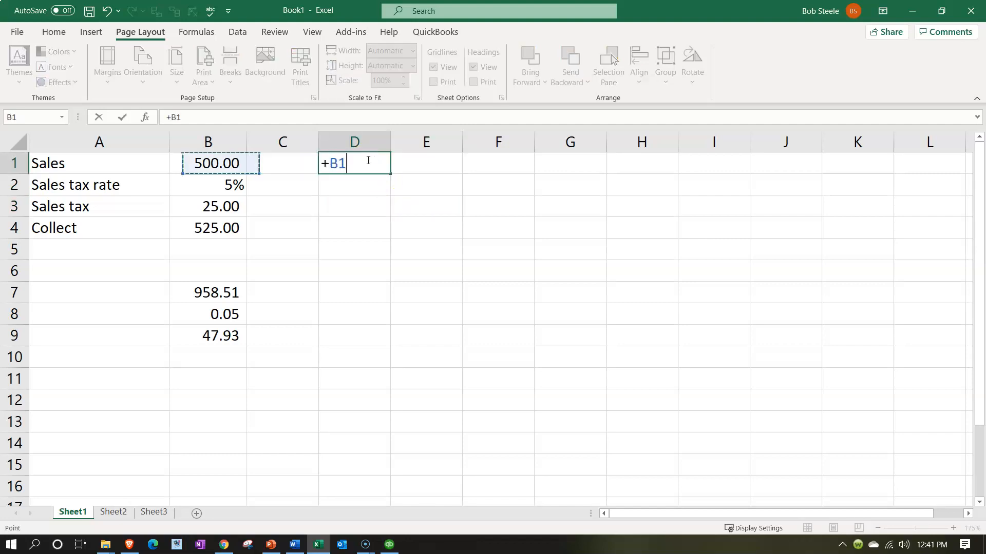
pyautogui.press('Return')
pyautogui.press('Up')
pyautogui.press('Right')
pyautogui.write('+')
pyautogui.press('Left')
pyautogui.press('Left')
pyautogui.press('Left')
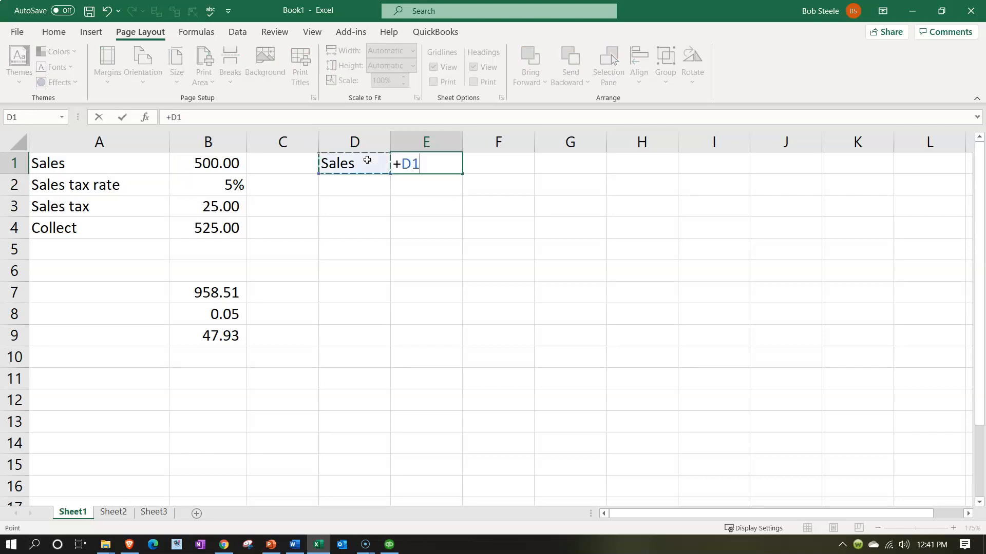
pyautogui.press('Return')
pyautogui.press('Left')
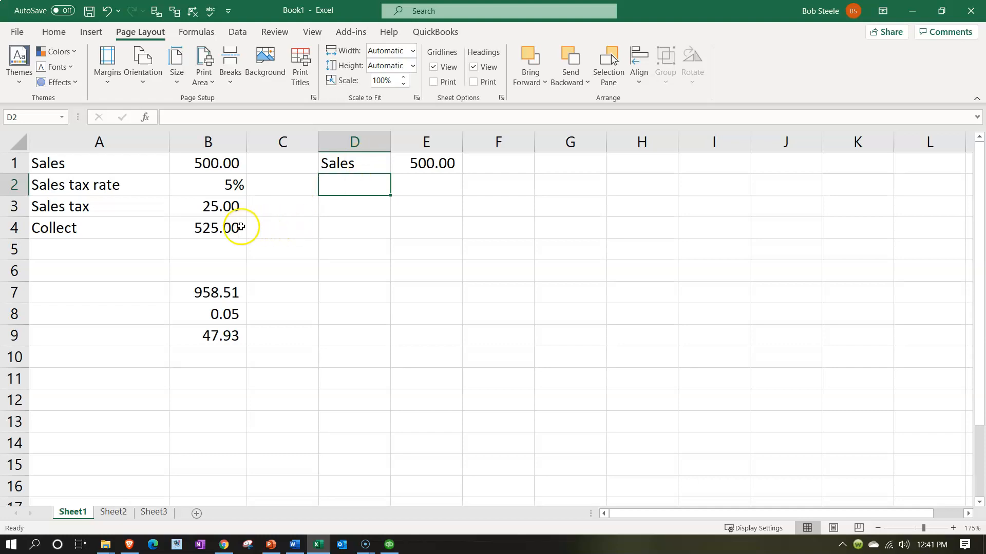
# Enter 1.05 in E2 and format the cell as a percentage.
pyautogui.press('Right')
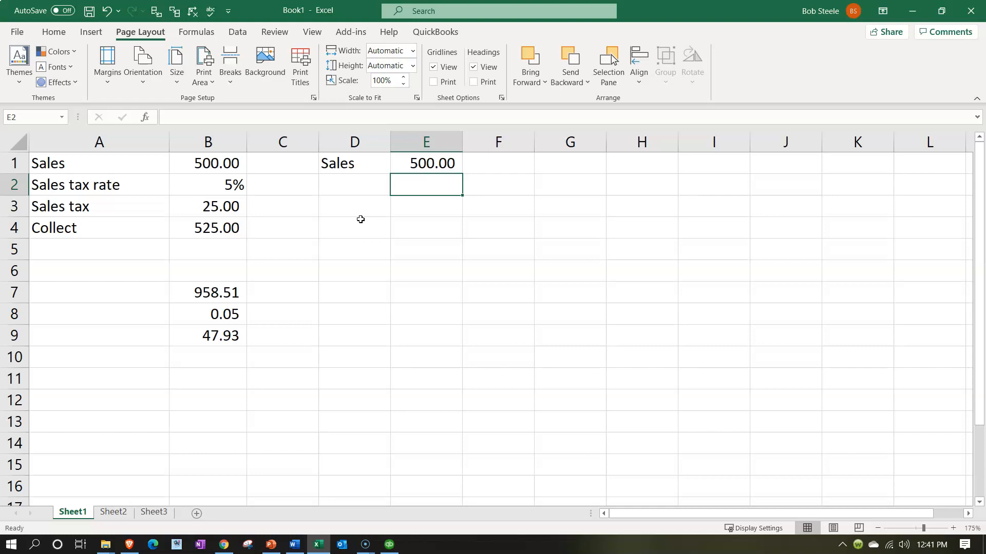
pyautogui.write('1.05')
pyautogui.press('Return')
pyautogui.press('Up')
pyautogui.click(56, 33)
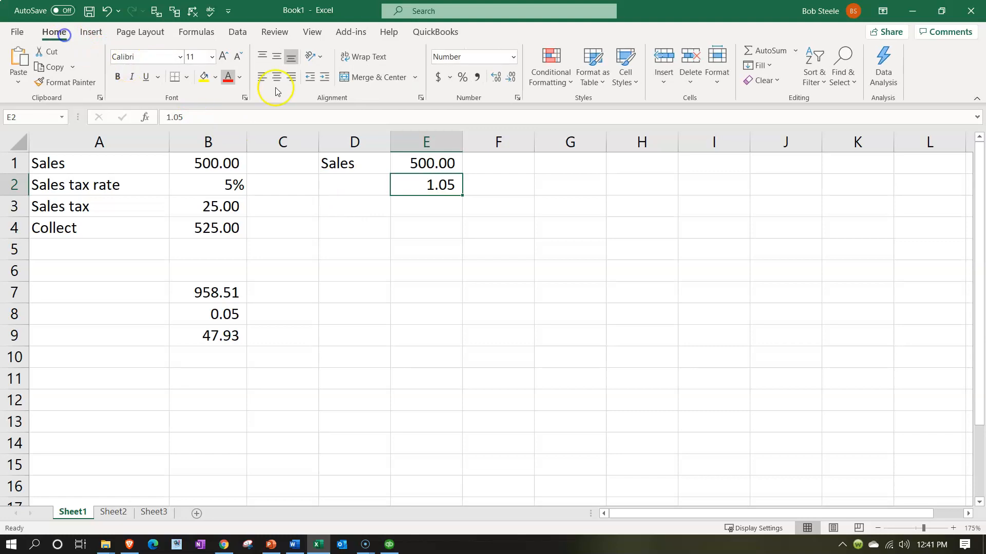
pyautogui.click(463, 79)
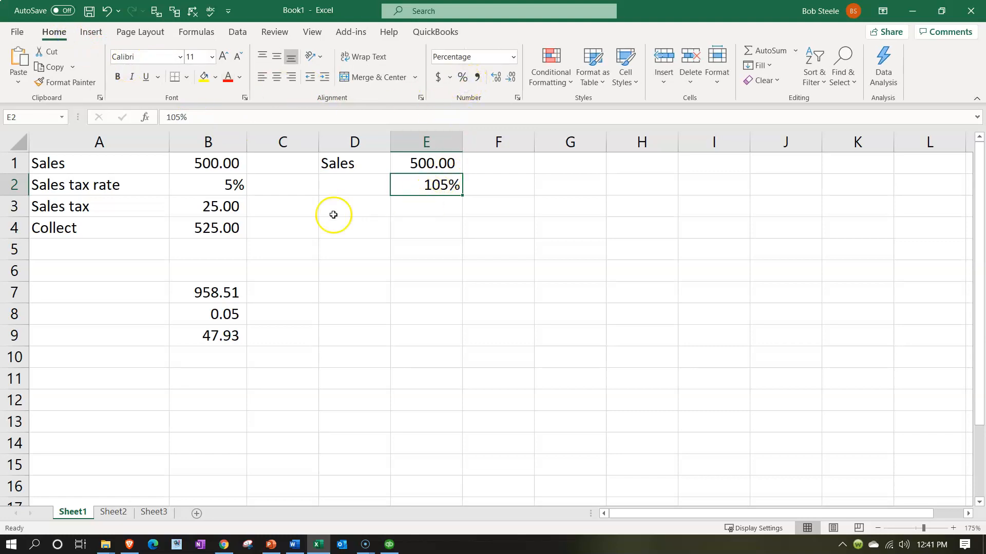
# Link D3 to the Collect label in A4 and calculate E3 as E1 times E2.
pyautogui.click(341, 200)
pyautogui.write('+')
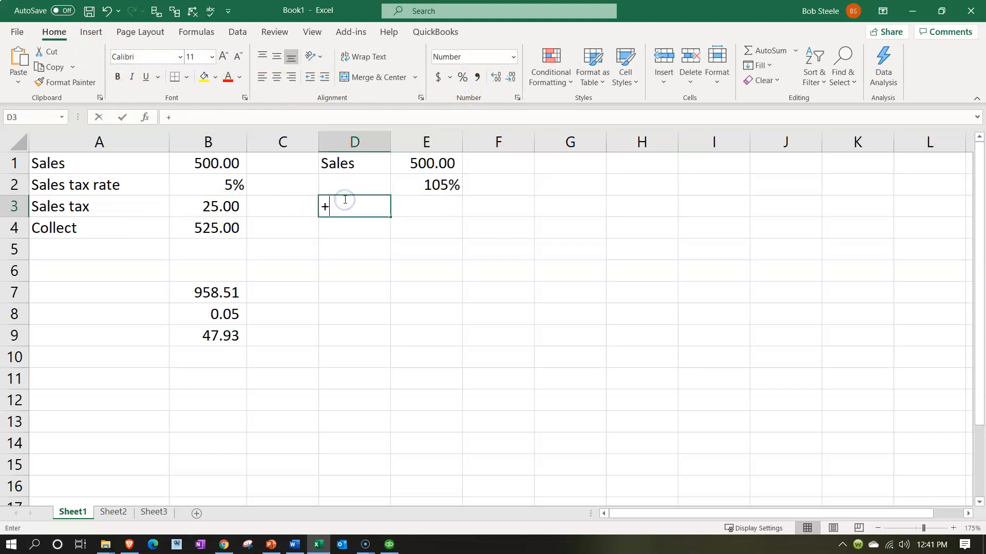
pyautogui.press('Left')
pyautogui.press('Left')
pyautogui.press('Left')
pyautogui.press('Down')
pyautogui.press('Return')
pyautogui.press('Right')
pyautogui.press('Up')
pyautogui.write('+')
pyautogui.press('Up')
pyautogui.press('Up')
pyautogui.write('*')
pyautogui.press('Up')
pyautogui.press('Return')
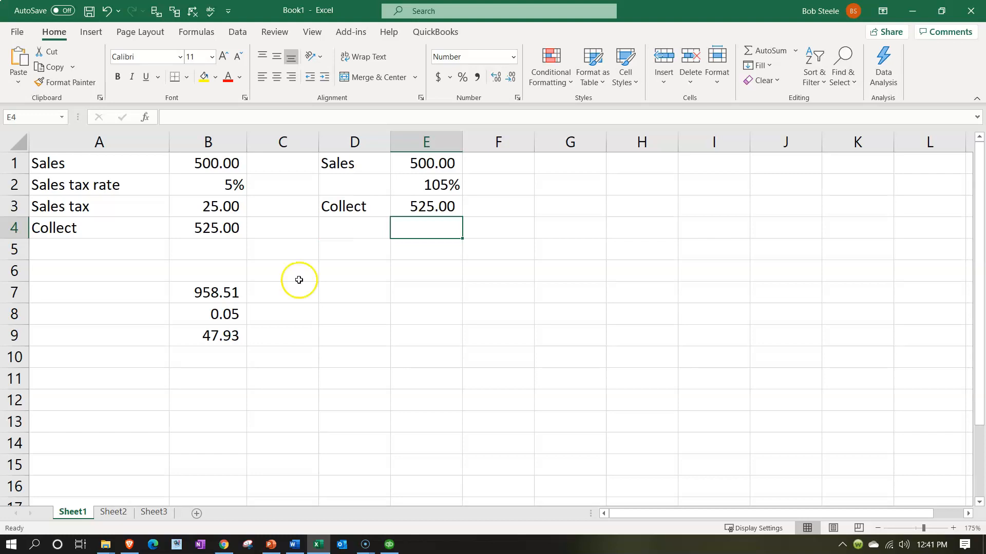
# Highlight the empty cell G1 with a yellow fill.
pyautogui.click(219, 290)
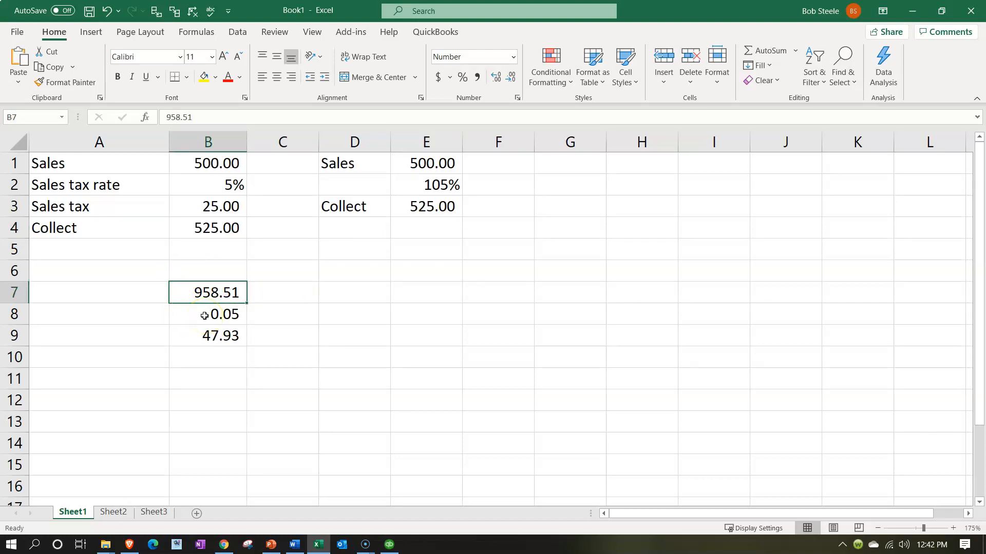
pyautogui.click(425, 206)
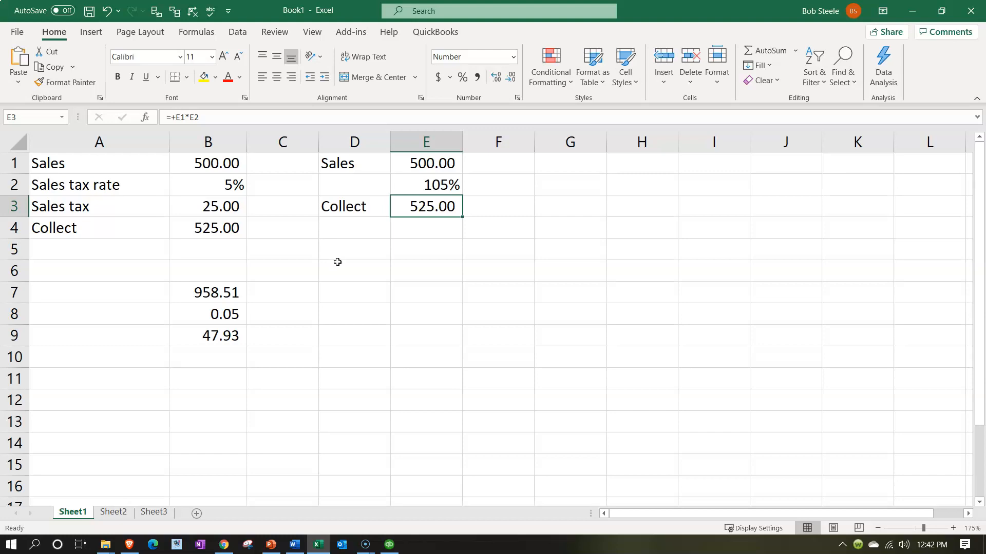
pyautogui.press('Right')
pyautogui.press('Right')
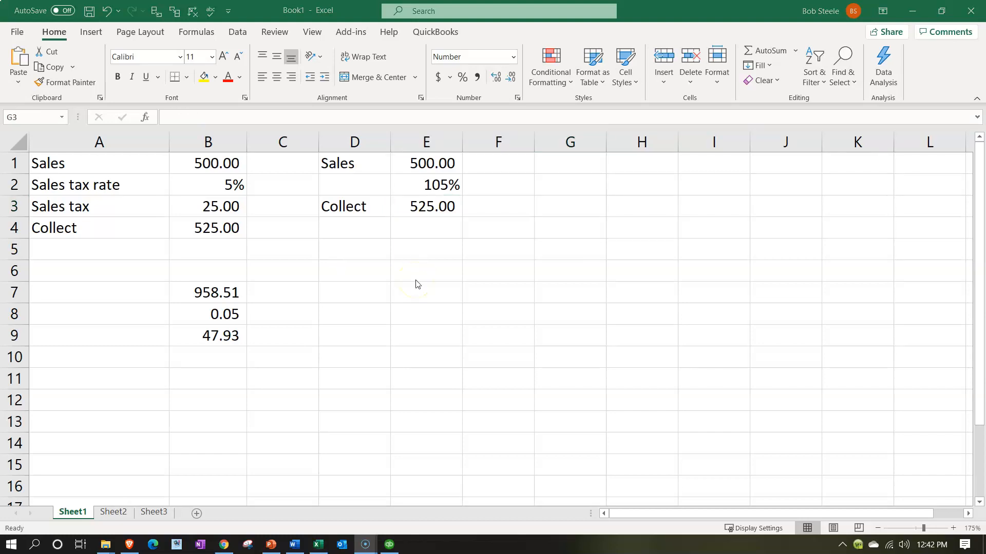
pyautogui.click(554, 205)
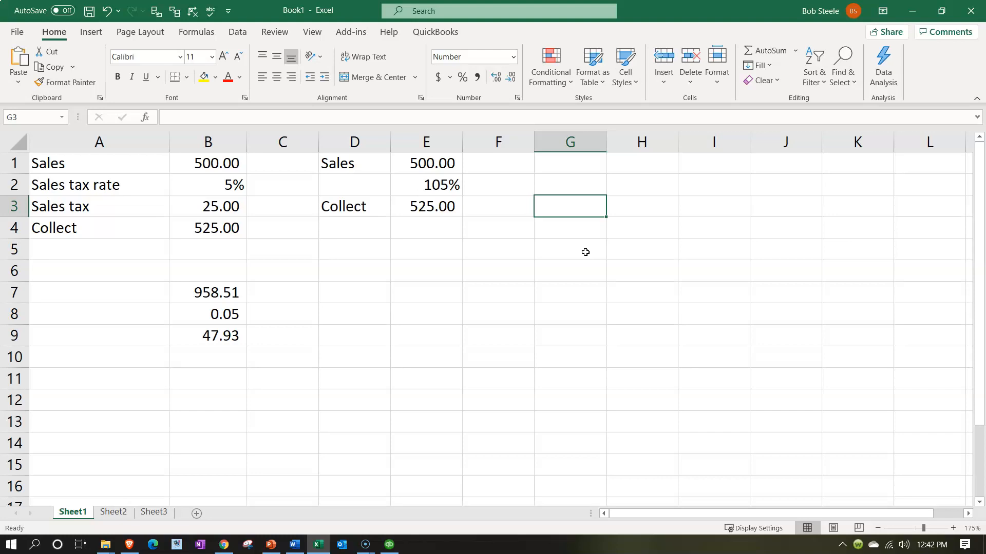
pyautogui.press('Up')
pyautogui.press('Up')
pyautogui.rightClick(575, 157)
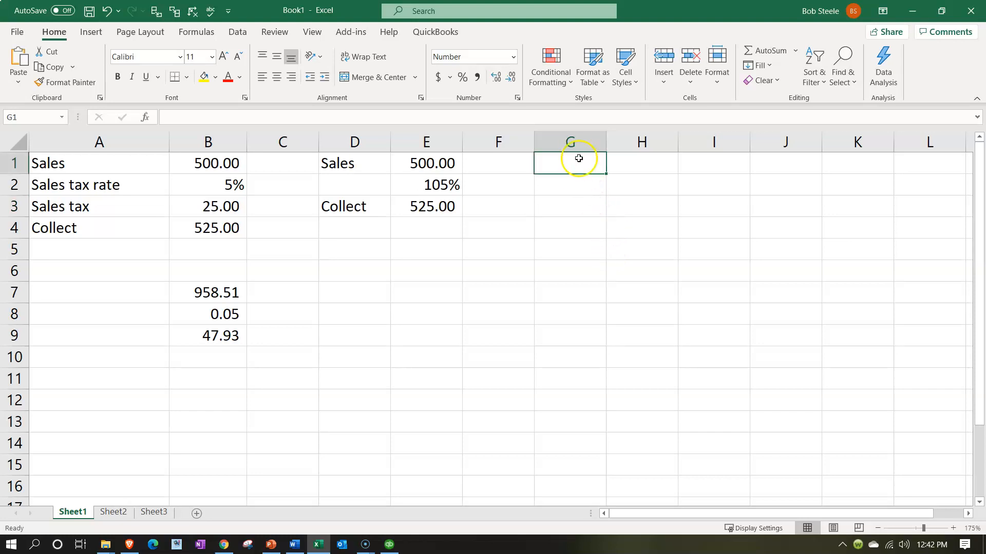
pyautogui.click(631, 134)
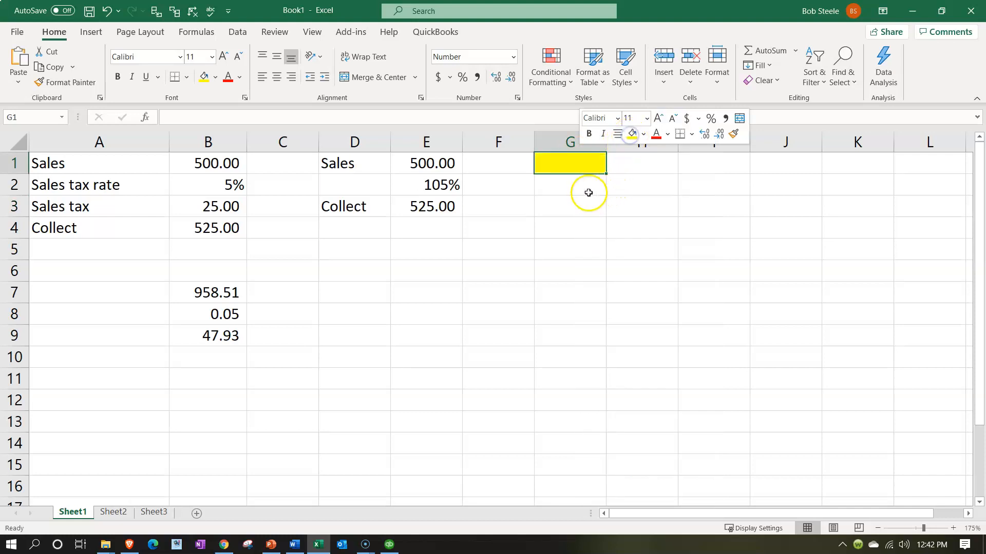
# Put the 1.05 multiplier in G2 and enter the target amount 958.51 in G5.
pyautogui.click(584, 191)
pyautogui.write('+')
pyautogui.press('Left')
pyautogui.press('Return')
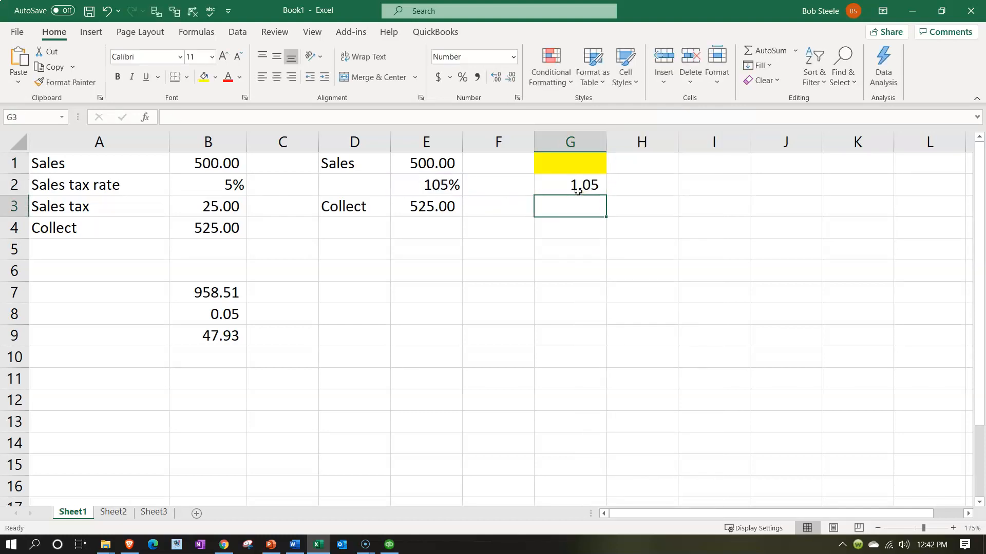
pyautogui.press('Down')
pyautogui.press('Down')
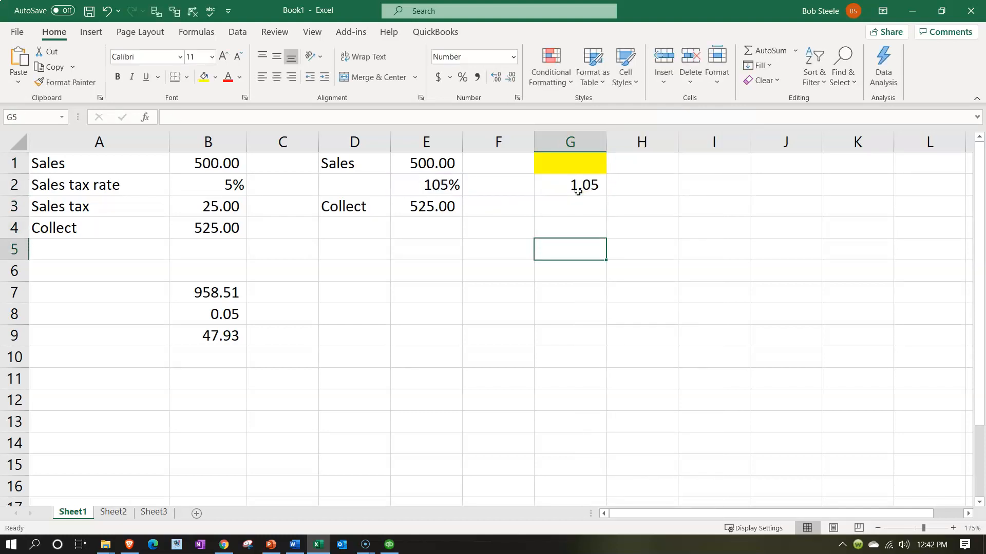
pyautogui.write('958.51')
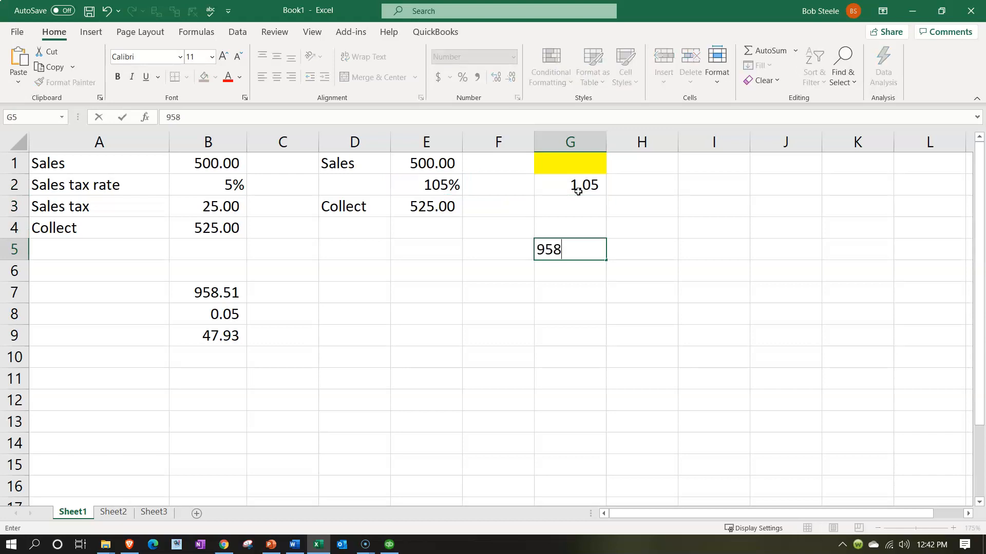
pyautogui.press('Return')
# Enter 100 in the yellow cell G1 and calculate G3 as G1 times G2.
pyautogui.press('Up')
pyautogui.press('Up')
pyautogui.press('Up')
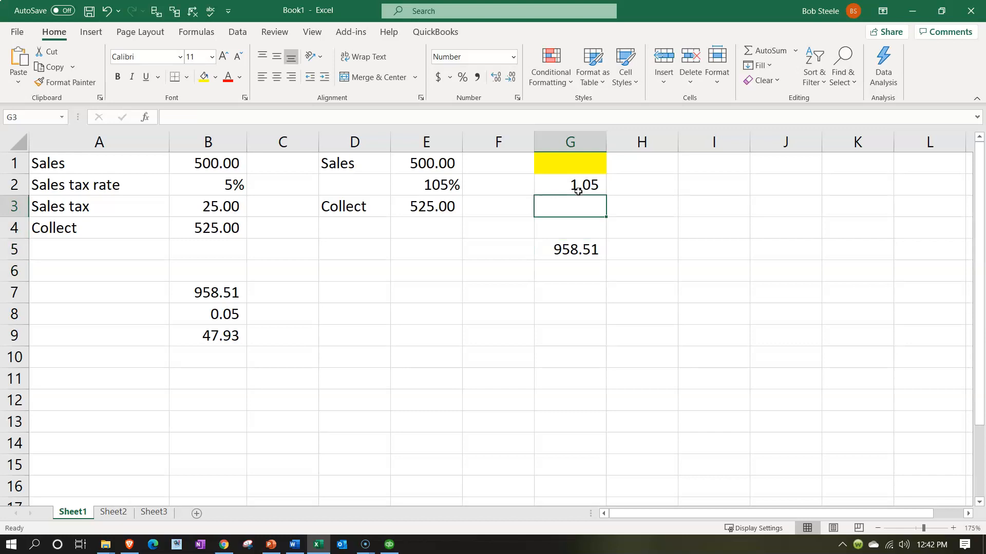
pyautogui.press('Up')
pyautogui.press('Up')
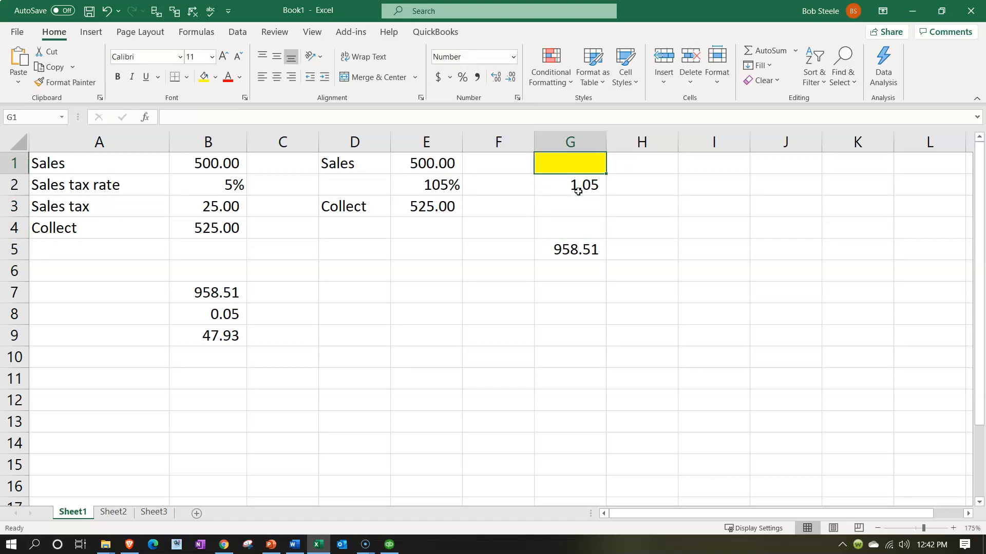
pyautogui.write('100')
pyautogui.press('Return')
pyautogui.press('Return')
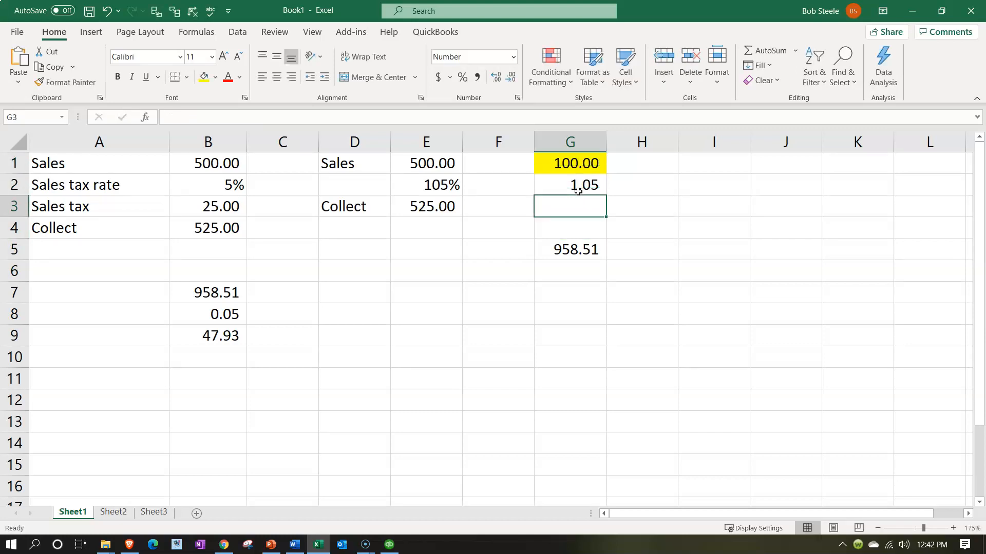
pyautogui.write('=')
pyautogui.press('Up')
pyautogui.press('Up')
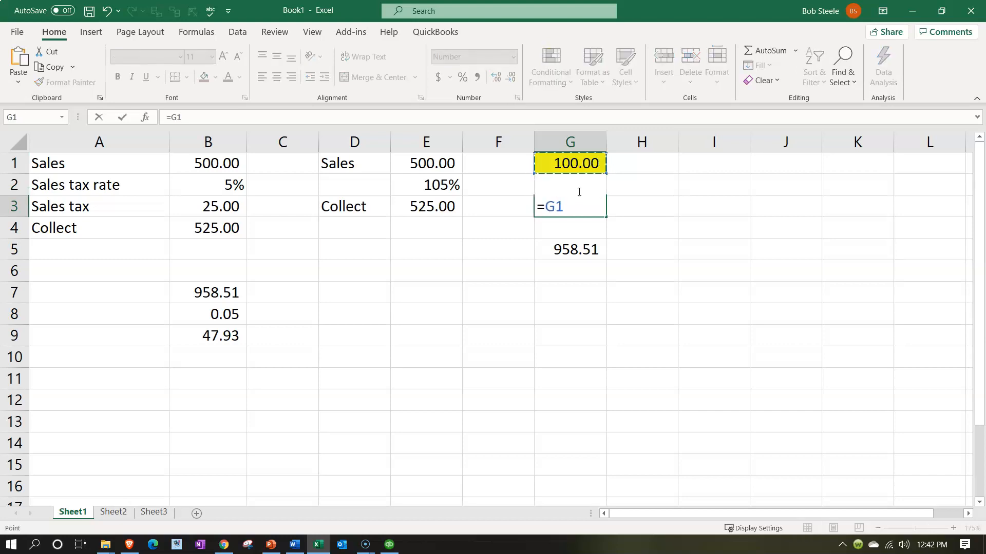
pyautogui.write('*')
pyautogui.click(579, 192)
pyautogui.press('Return')
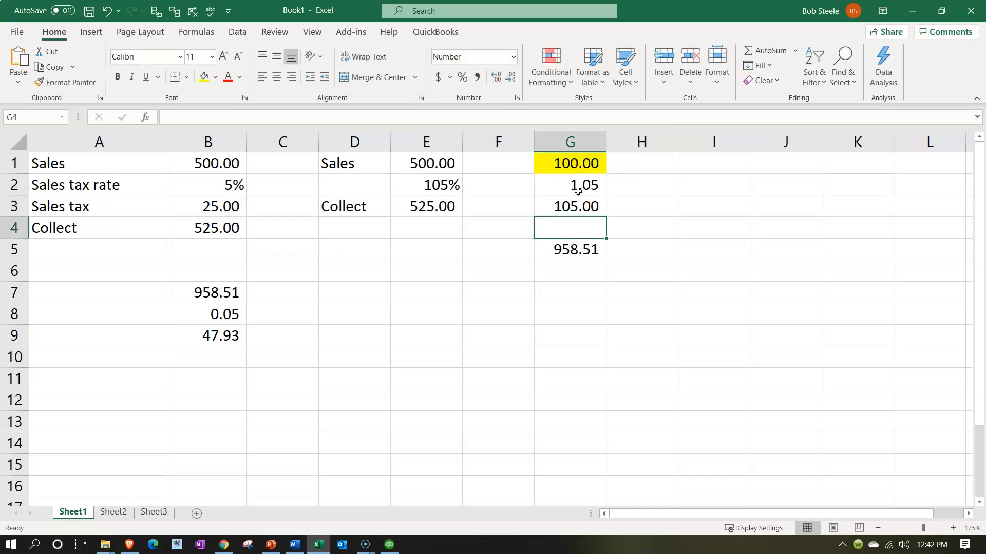
# Start a Goal Seek what-if analysis with the collected total in G3 as the set cell.
pyautogui.click(591, 166)
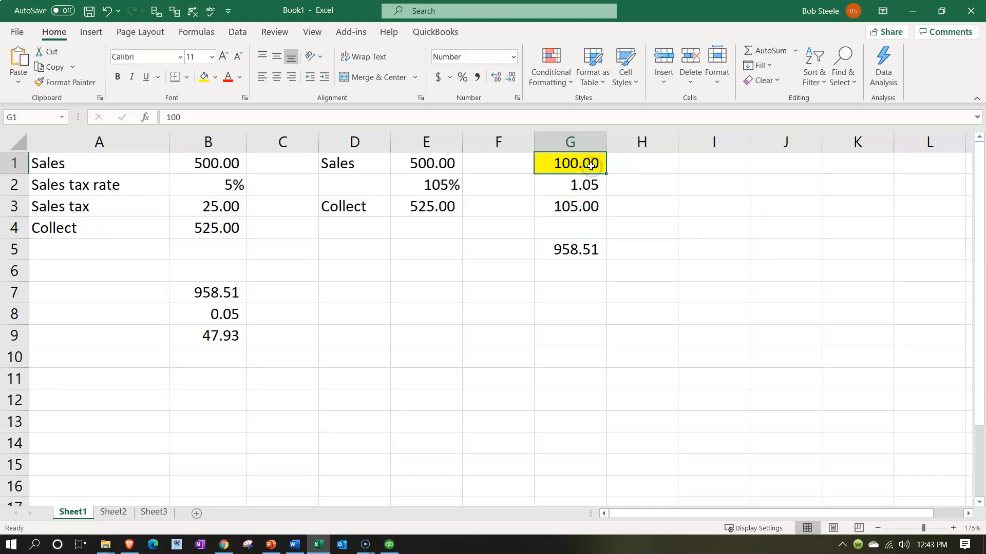
pyautogui.click(582, 204)
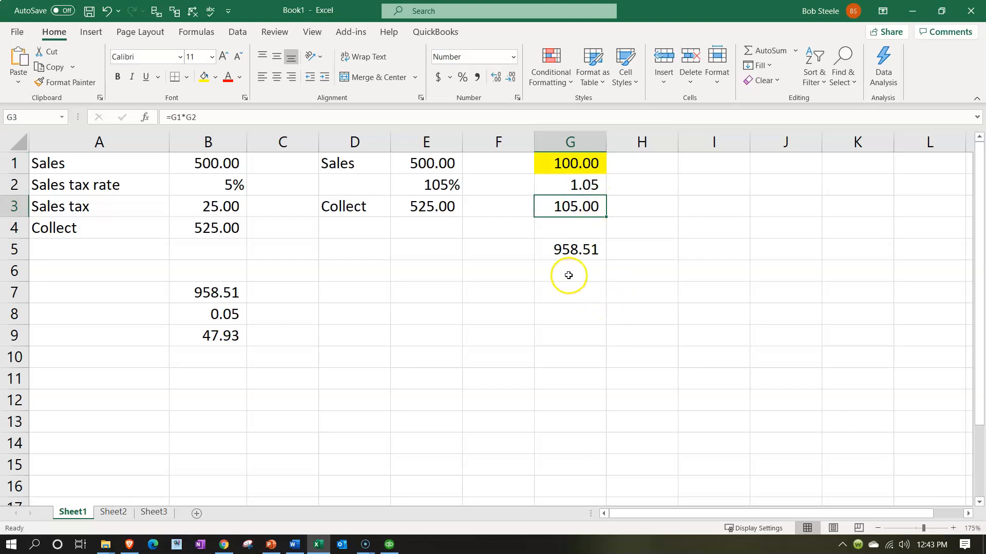
pyautogui.click(703, 183)
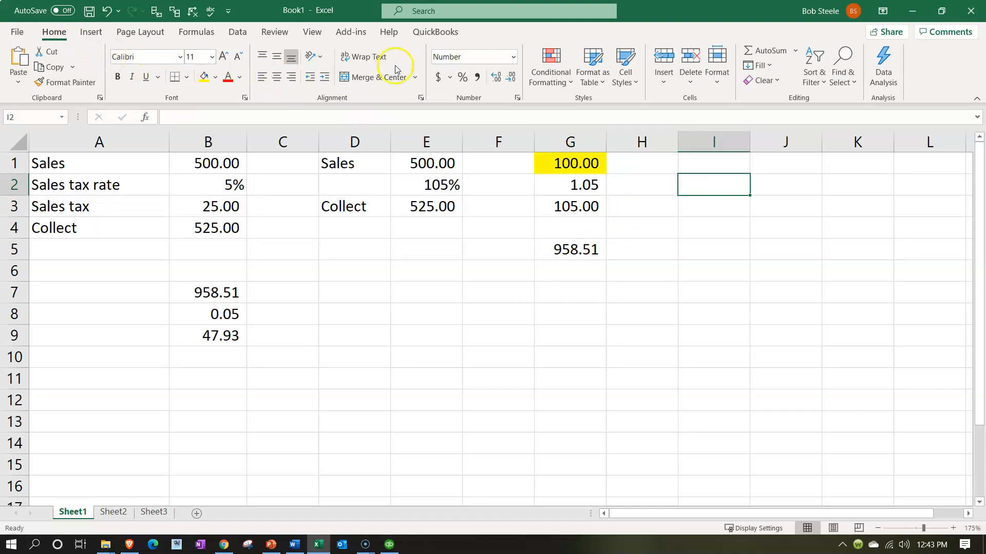
pyautogui.click(237, 32)
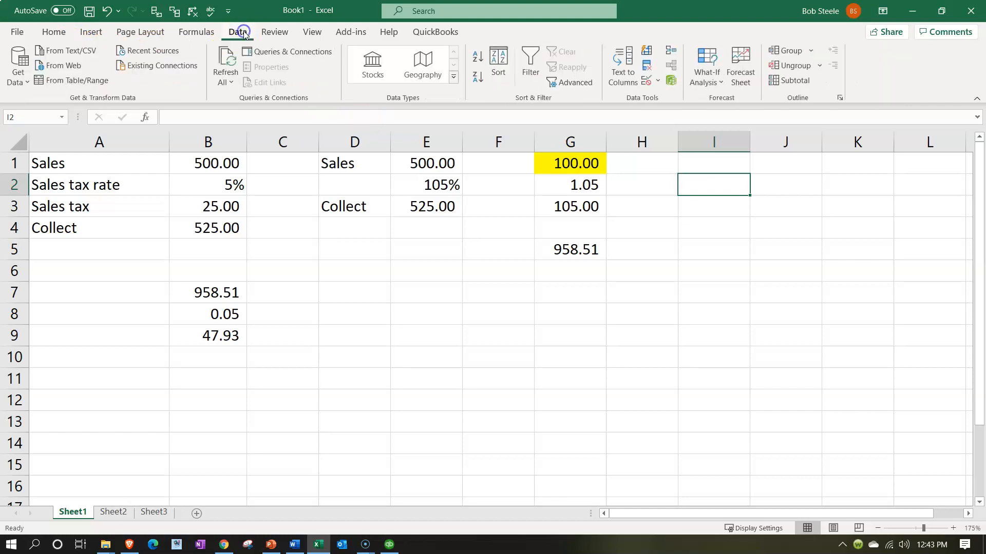
pyautogui.click(719, 83)
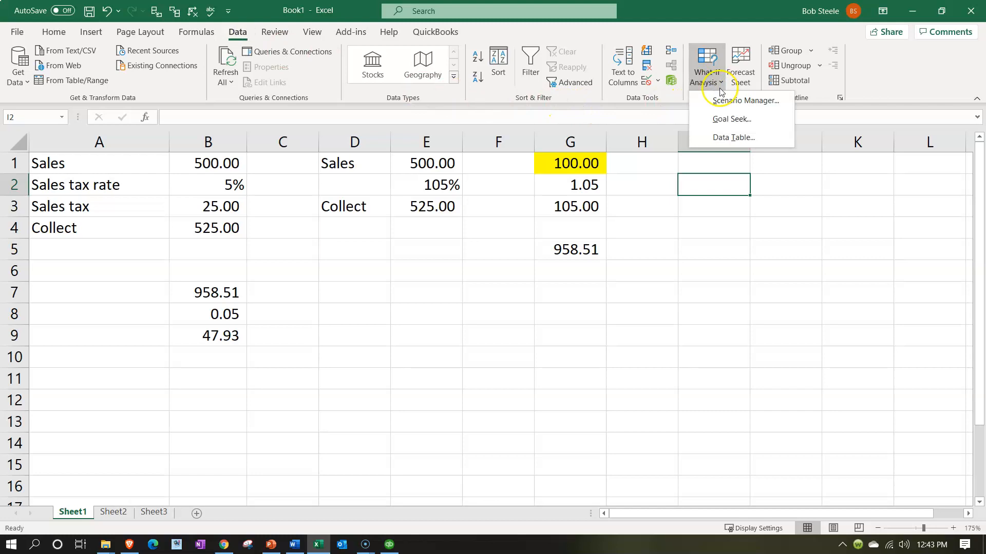
pyautogui.click(731, 118)
pyautogui.moveTo(615, 167); pyautogui.dragTo(705, 242)
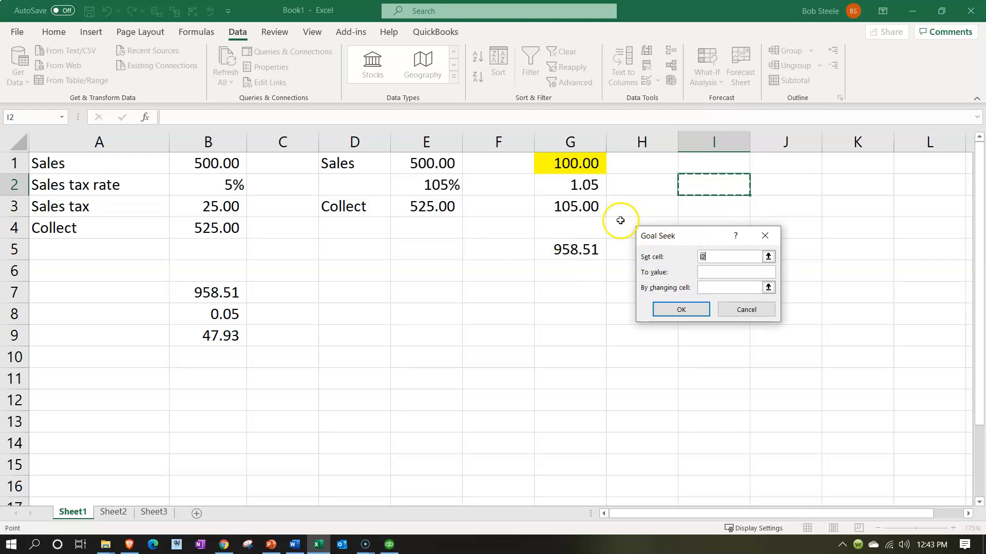
pyautogui.click(579, 210)
# Run Goal Seek to the value 958.51 by changing G1, and keep the solution.
pyautogui.click(724, 273)
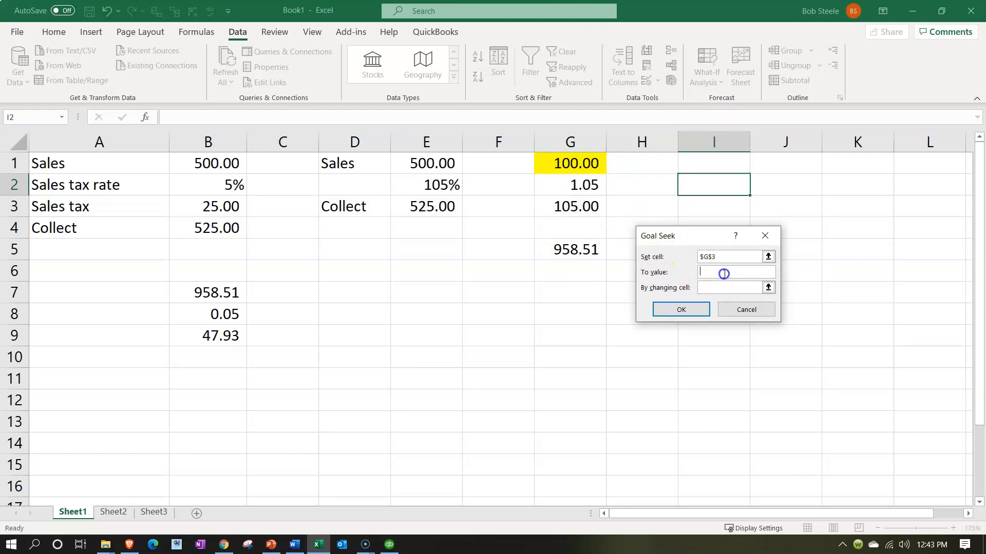
pyautogui.write('958.51')
pyautogui.click(727, 289)
pyautogui.click(581, 163)
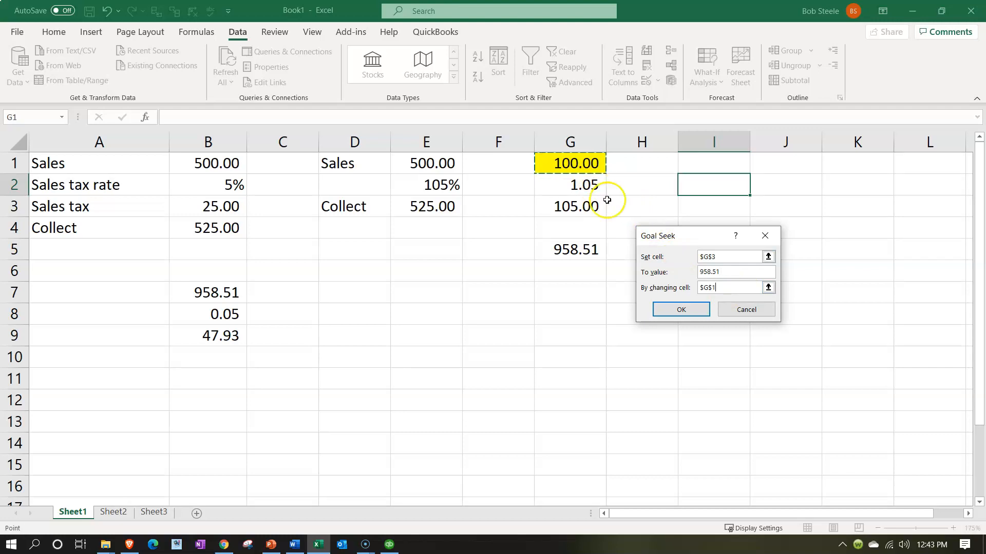
pyautogui.click(682, 309)
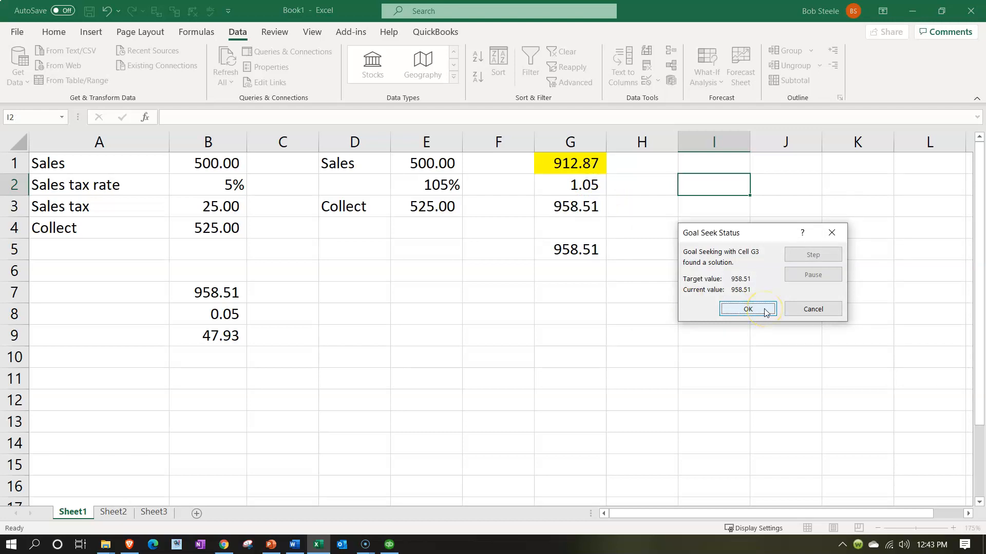
pyautogui.click(765, 311)
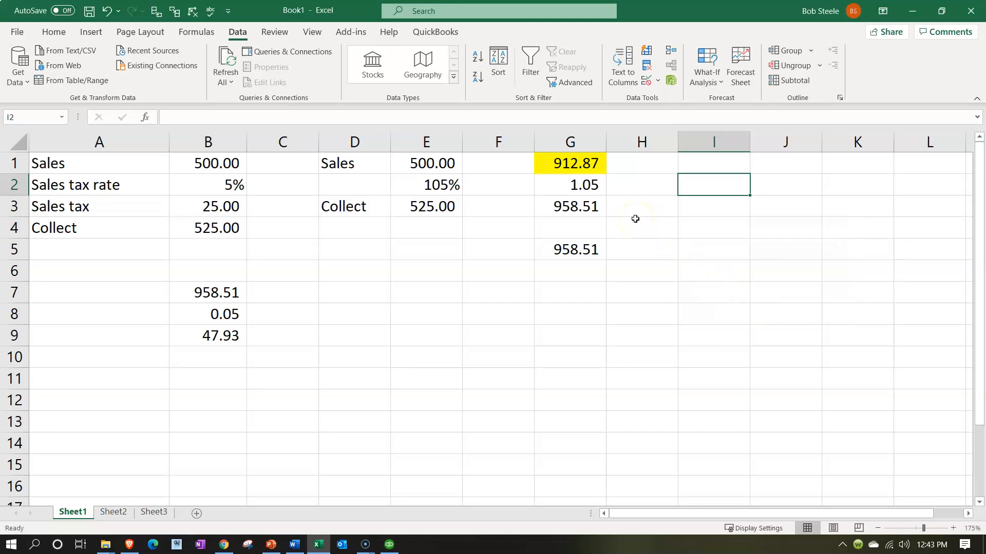
# Calculate the sales tax portion in I3 as G3 minus G1.
pyautogui.click(585, 250)
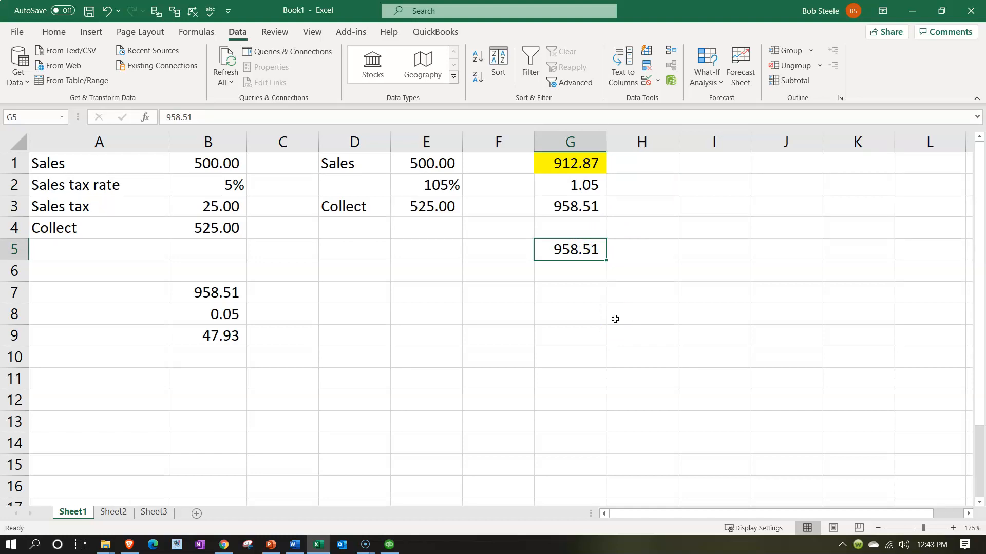
pyautogui.press('Up')
pyautogui.press('Up')
pyautogui.press('Up')
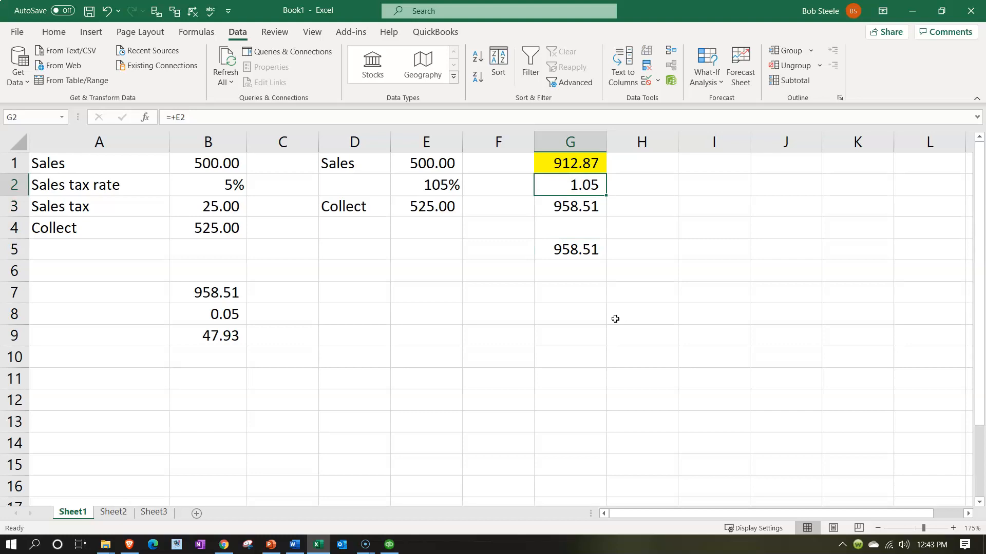
pyautogui.press('Up')
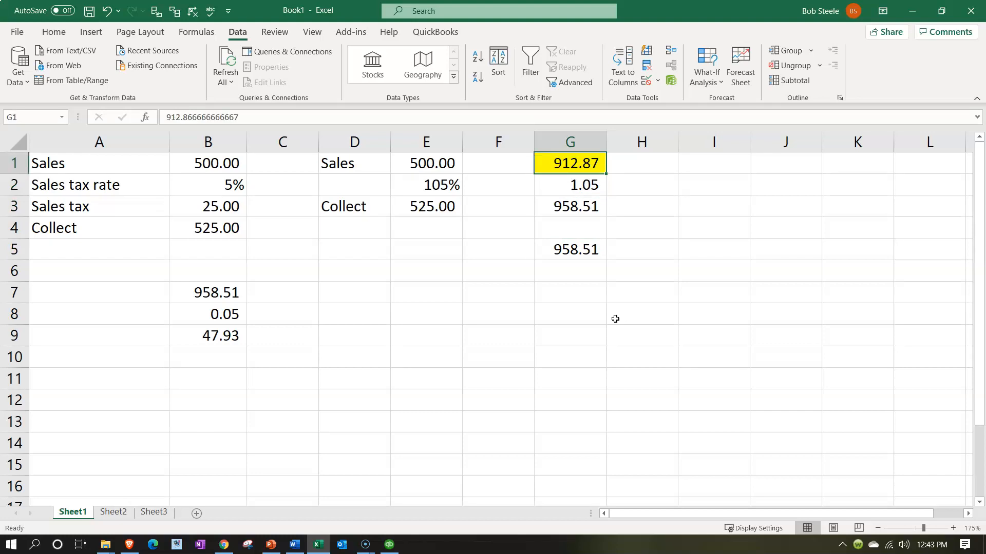
pyautogui.press('Right')
pyautogui.press('Right')
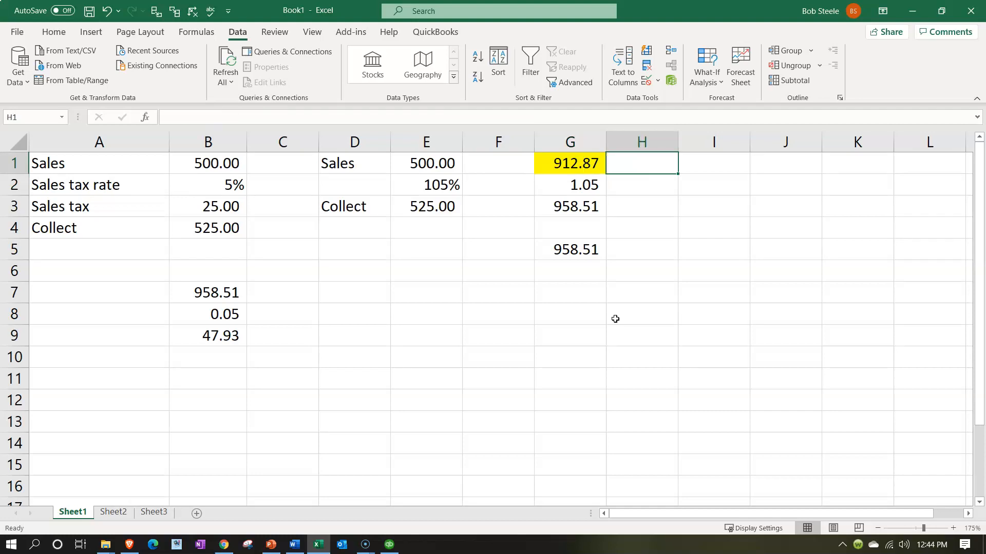
pyautogui.press('Down')
pyautogui.press('Down')
pyautogui.write('=')
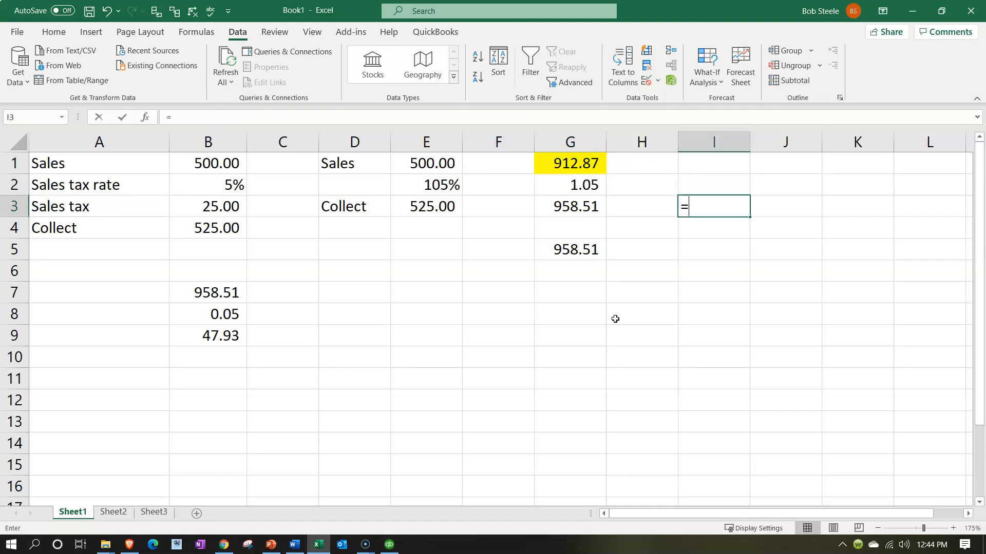
pyautogui.press('Left')
pyautogui.press('Left')
pyautogui.write('-')
pyautogui.press('Up')
pyautogui.press('Up')
pyautogui.press('Left')
pyautogui.press('Left')
pyautogui.press('Return')
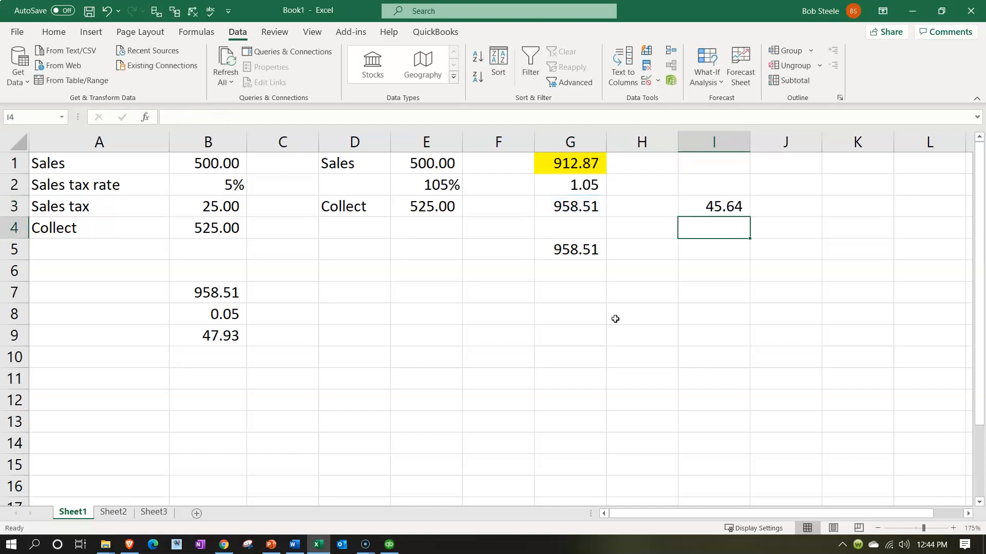
# Review the amounts in G5, I3, G3 and G1, switching between Excel and the QuickBooks Desktop home page.
pyautogui.click(574, 253)
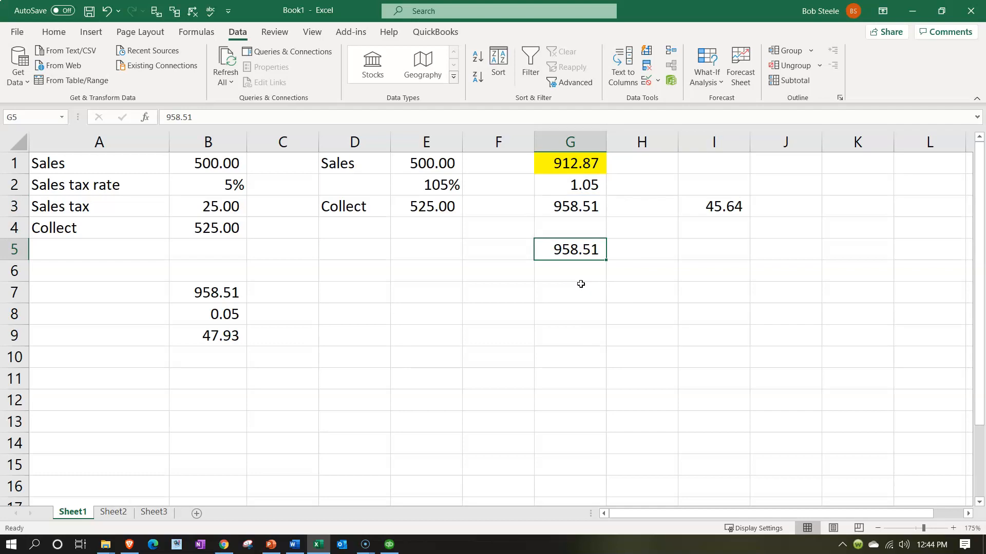
pyautogui.click(690, 208)
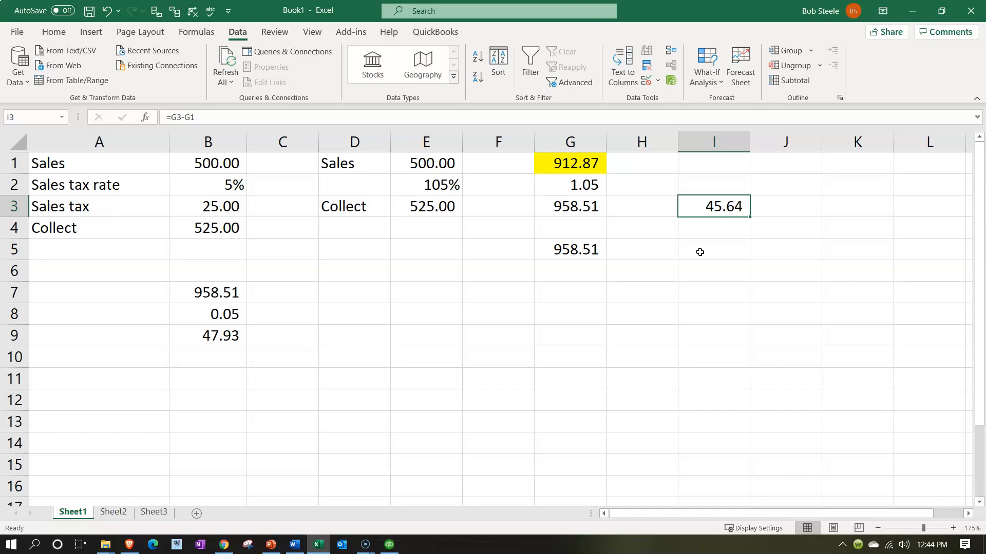
pyautogui.click(390, 545)
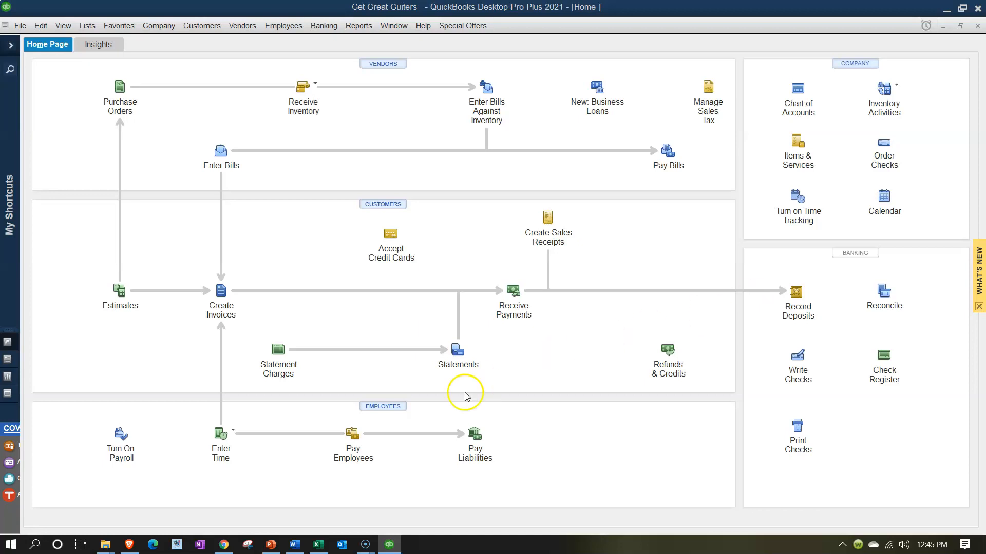
pyautogui.click(318, 544)
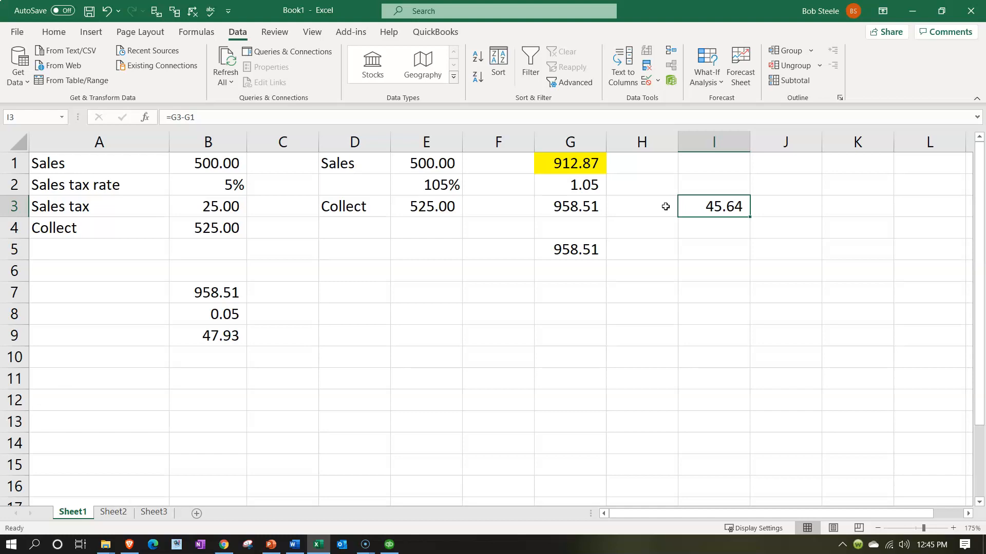
pyautogui.click(595, 207)
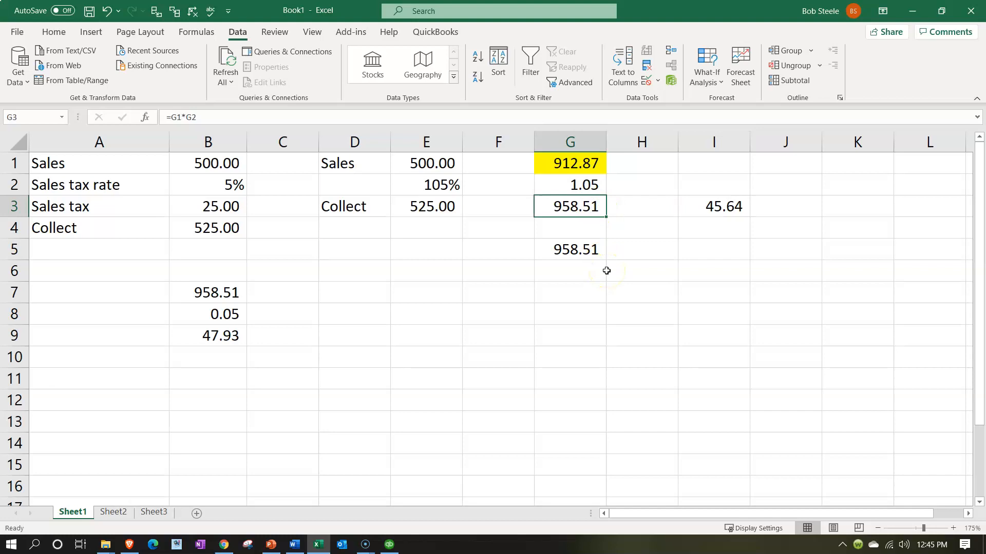
pyautogui.press('Up')
pyautogui.press('Up')
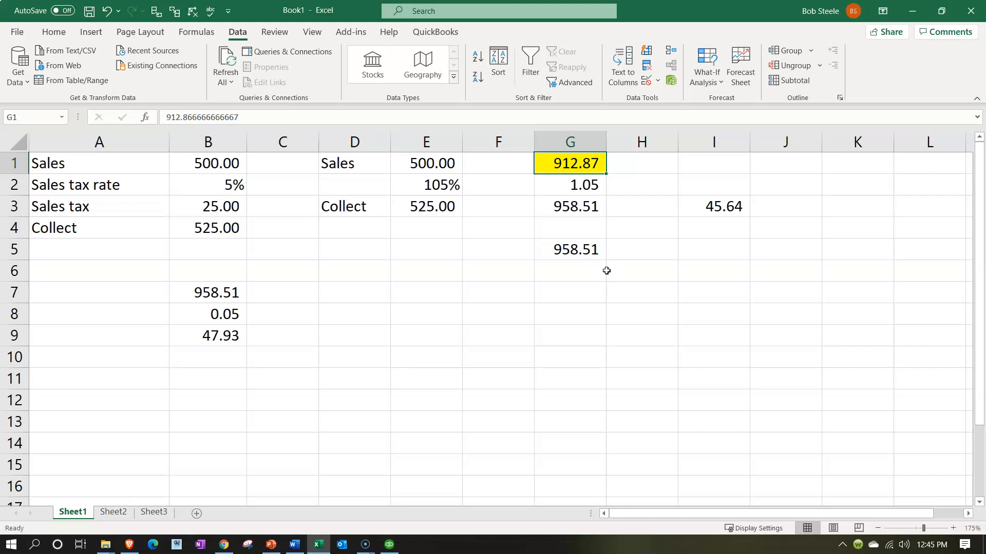
pyautogui.click(390, 544)
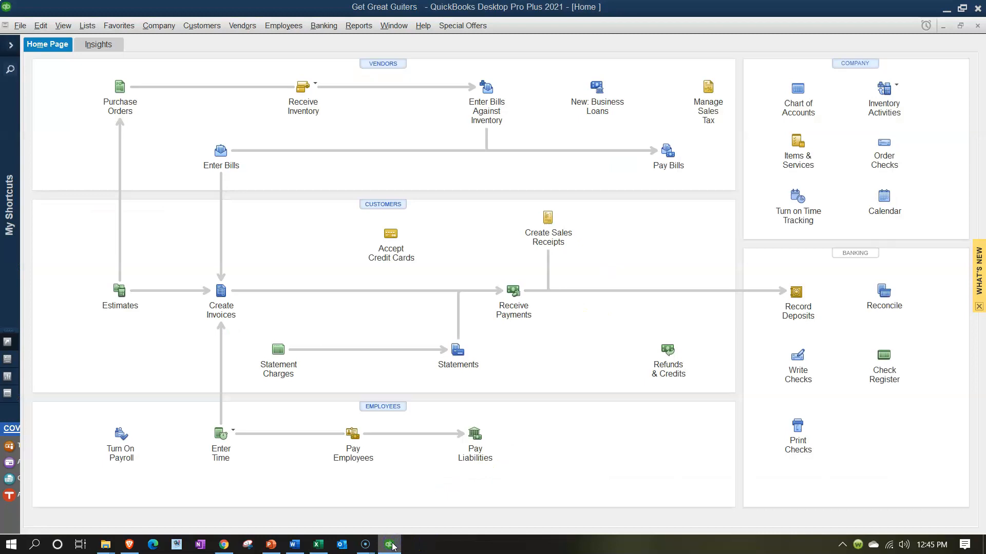